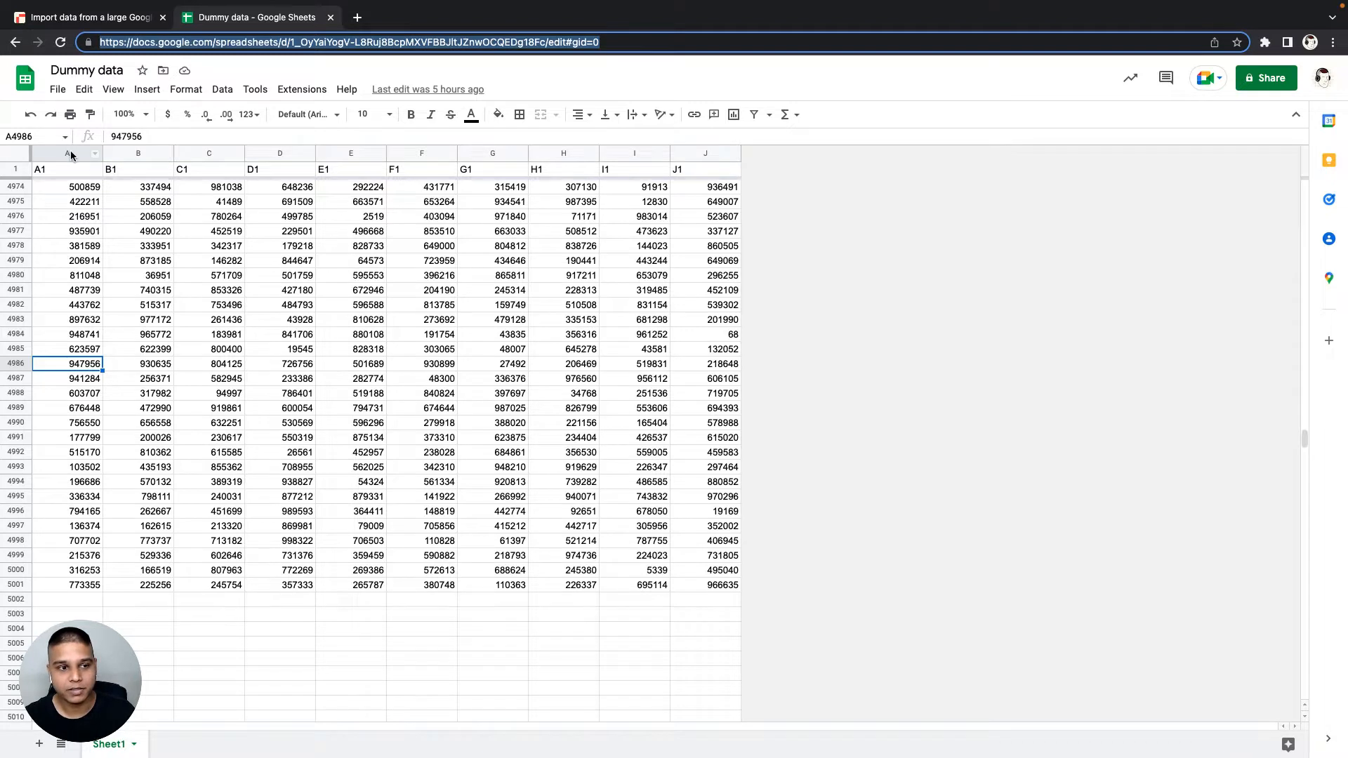
# - Examine the last data row, 5001, and the header row of the Dummy data sheet
pyautogui.click(80, 587)
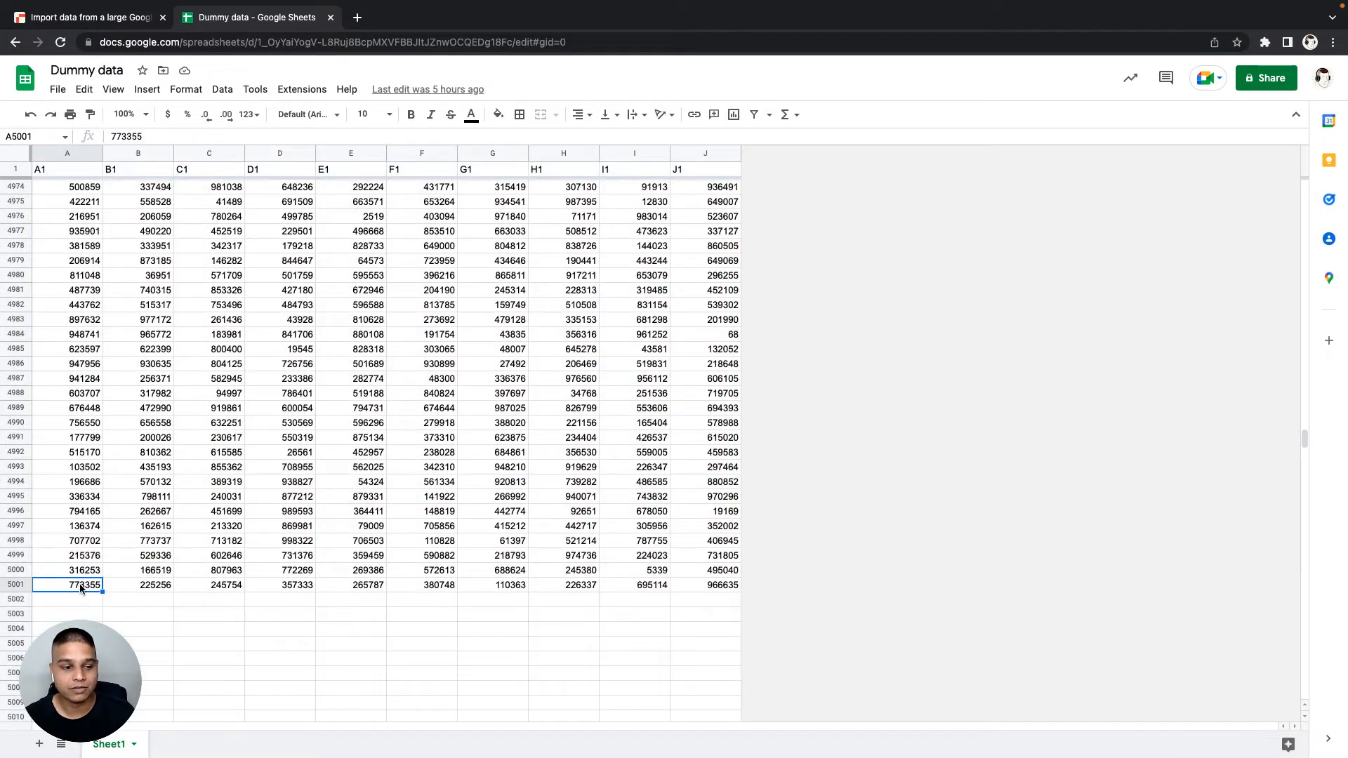
pyautogui.click(7, 172)
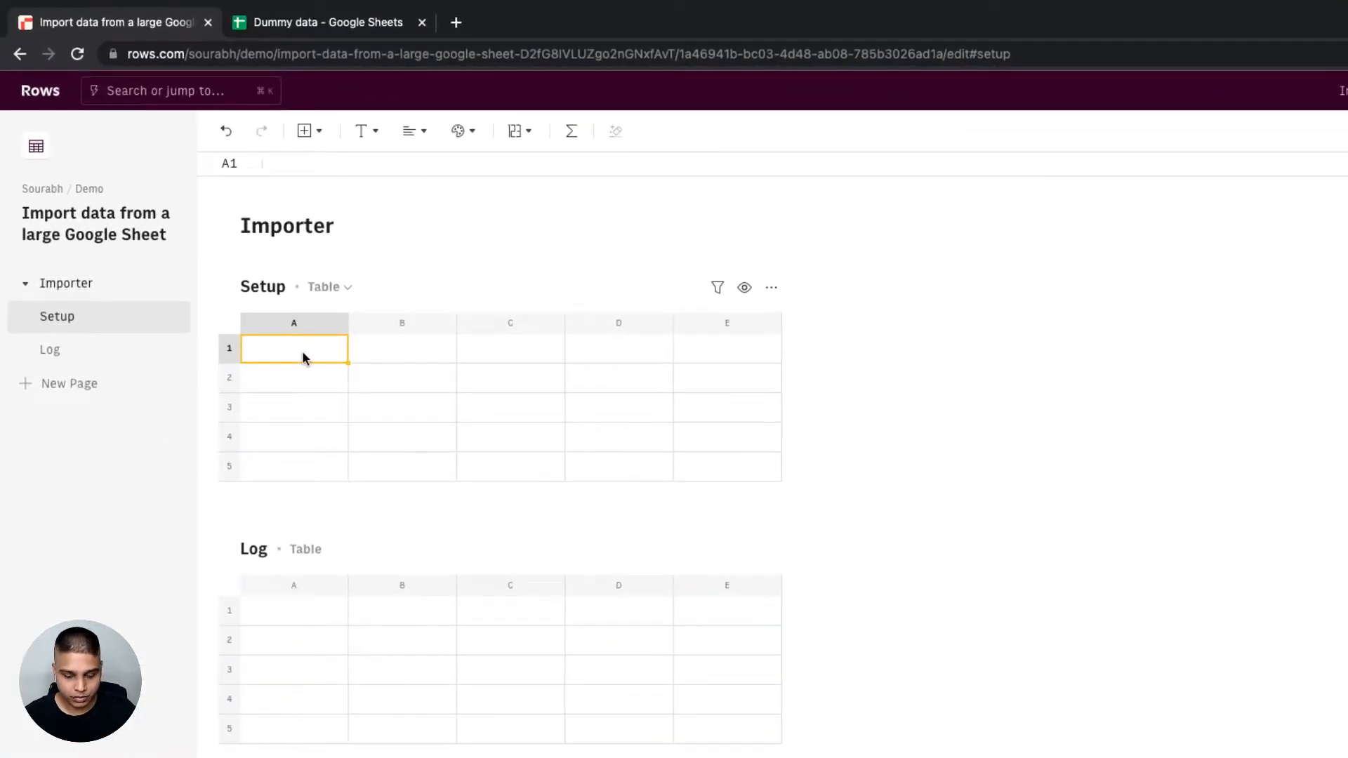
# - In the Setup table in Rows, enter "Sheets URL" in A1 and paste the Dummy data Google Sheet's URL into B1
pyautogui.write('Sheets URL')
pyautogui.press('Tab')
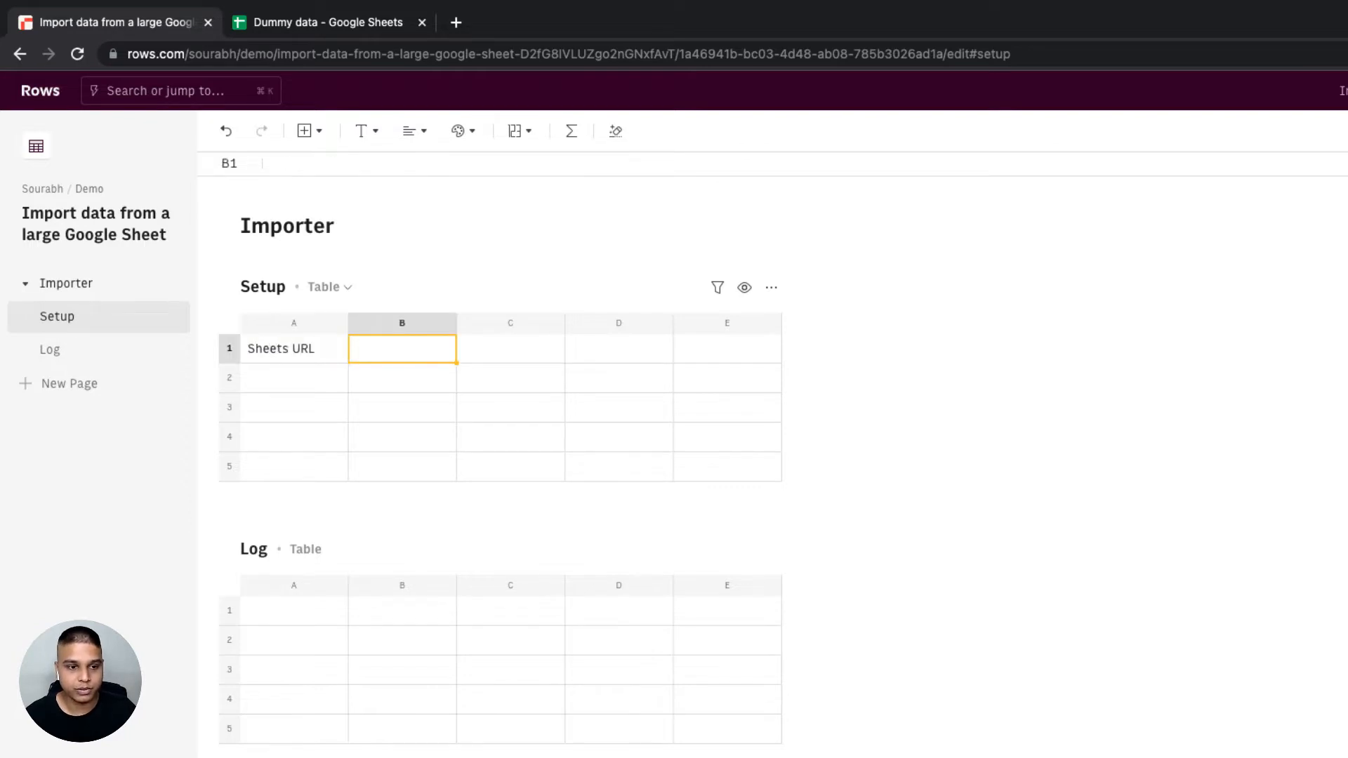
pyautogui.hotkey('ctrl', 'Tab')
pyautogui.press('super+l')
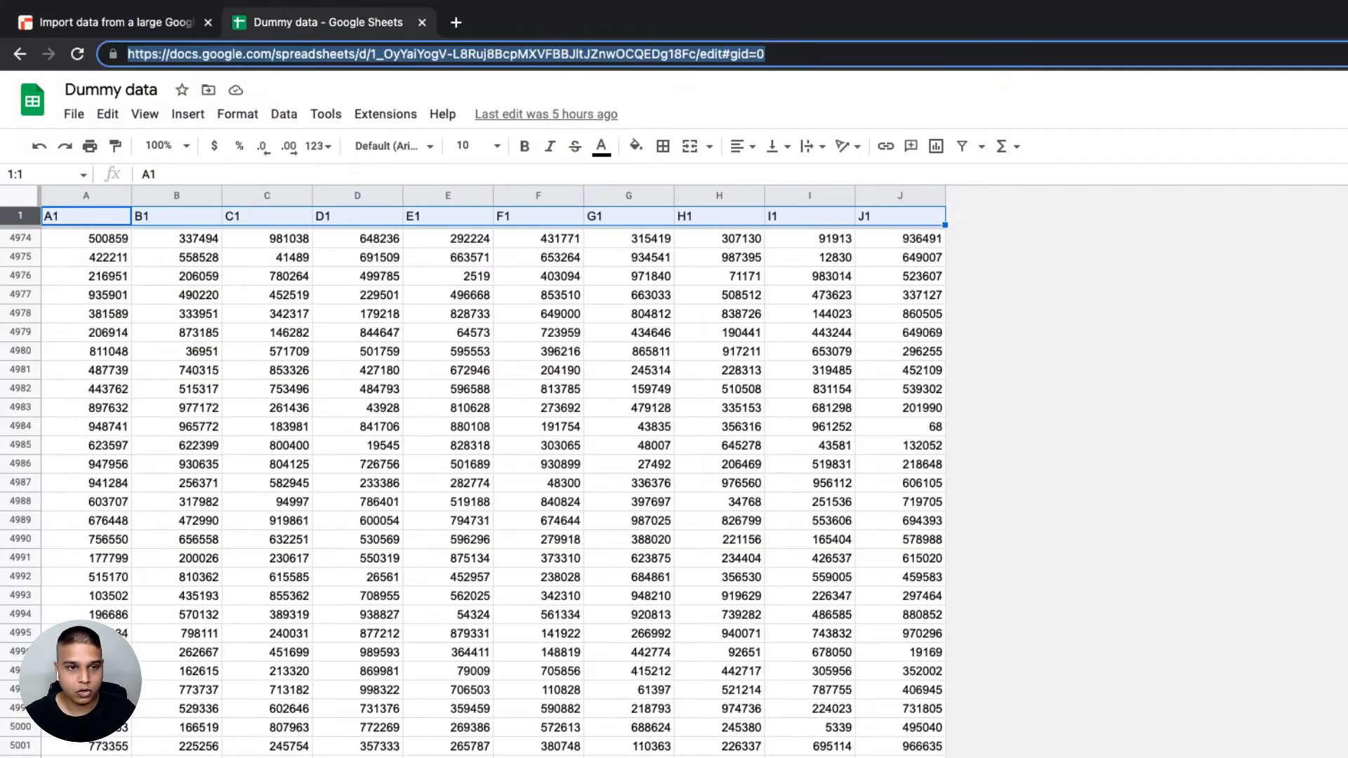
pyautogui.press('super+c')
pyautogui.hotkey('ctrl', 'shift', 'Tab')
pyautogui.press('super+v')
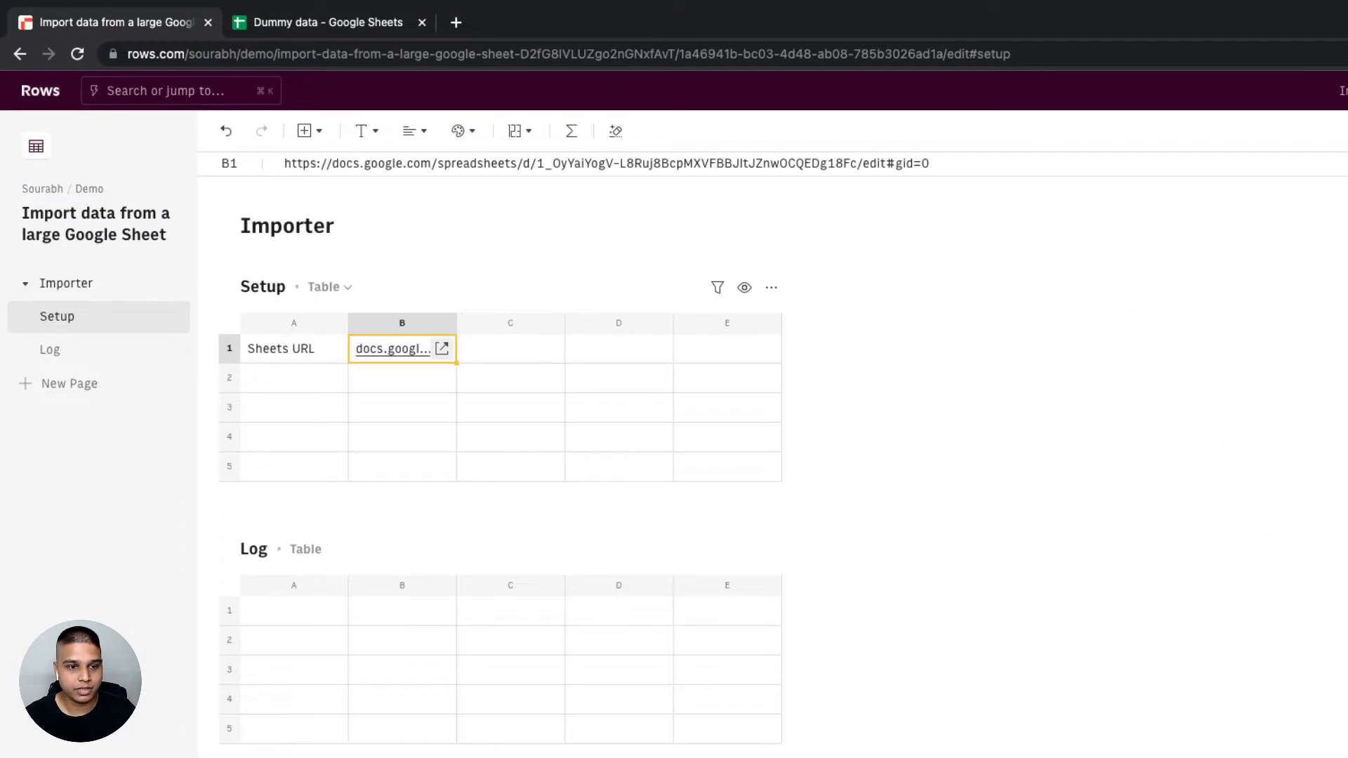
# - Add the GET_CELLS_GOOGLE_SHEETS function to C1 of the Setup table, with Url =B1 and Range A:J
pyautogui.press('Tab')
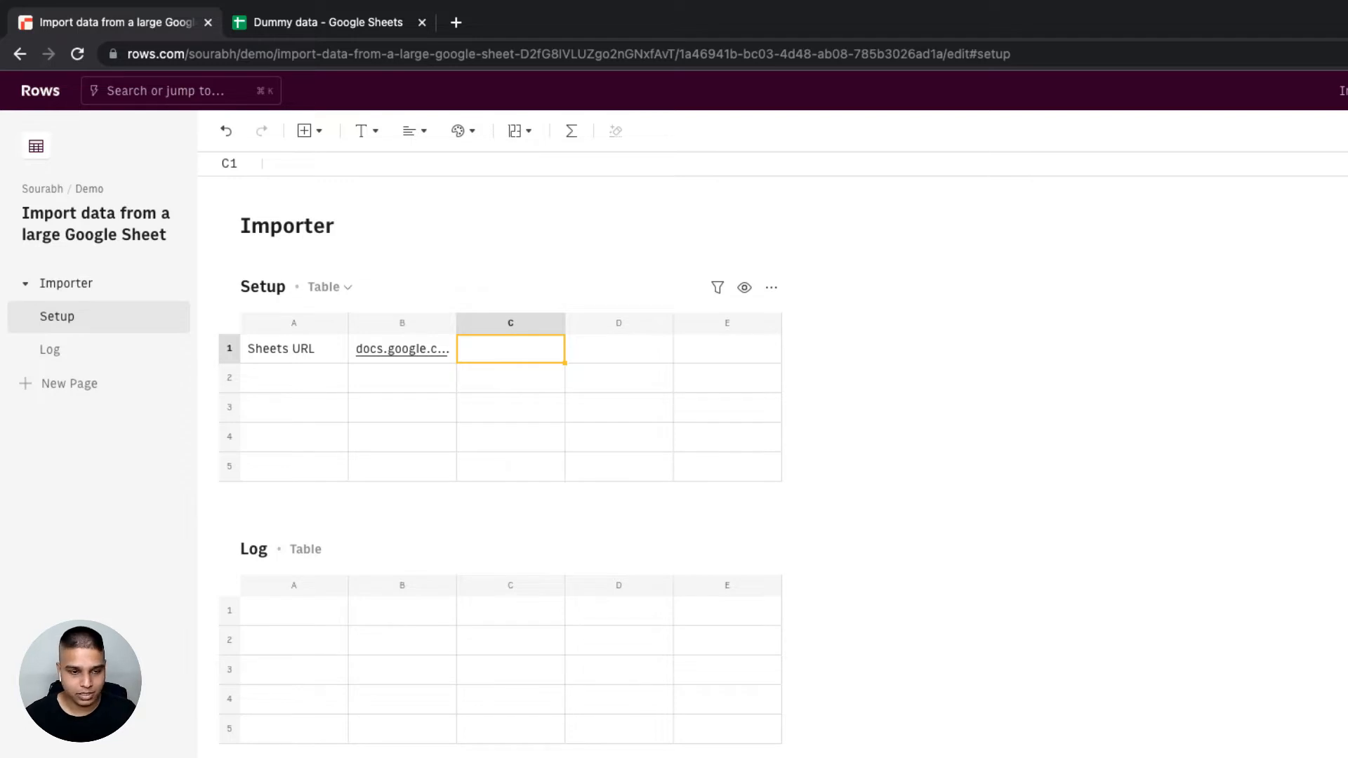
pyautogui.write('=shee')
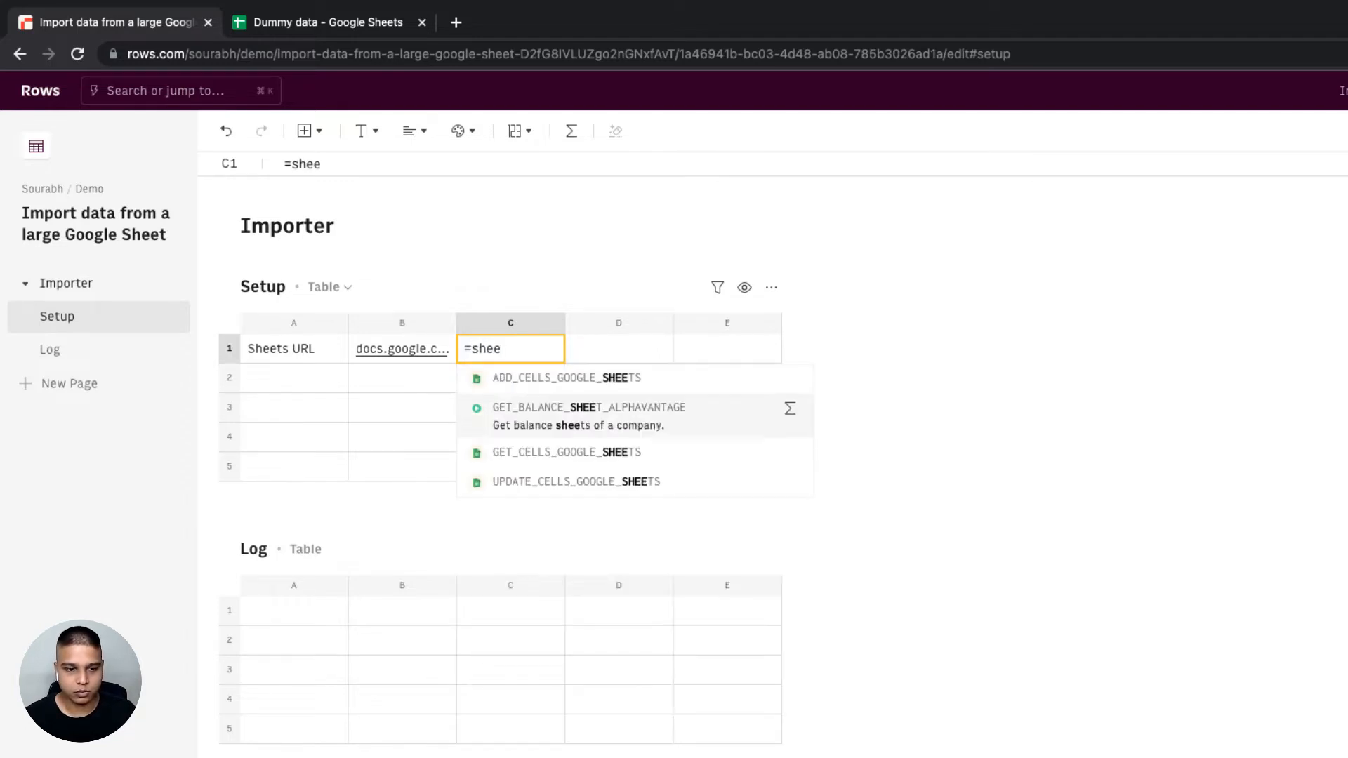
pyautogui.press('Down')
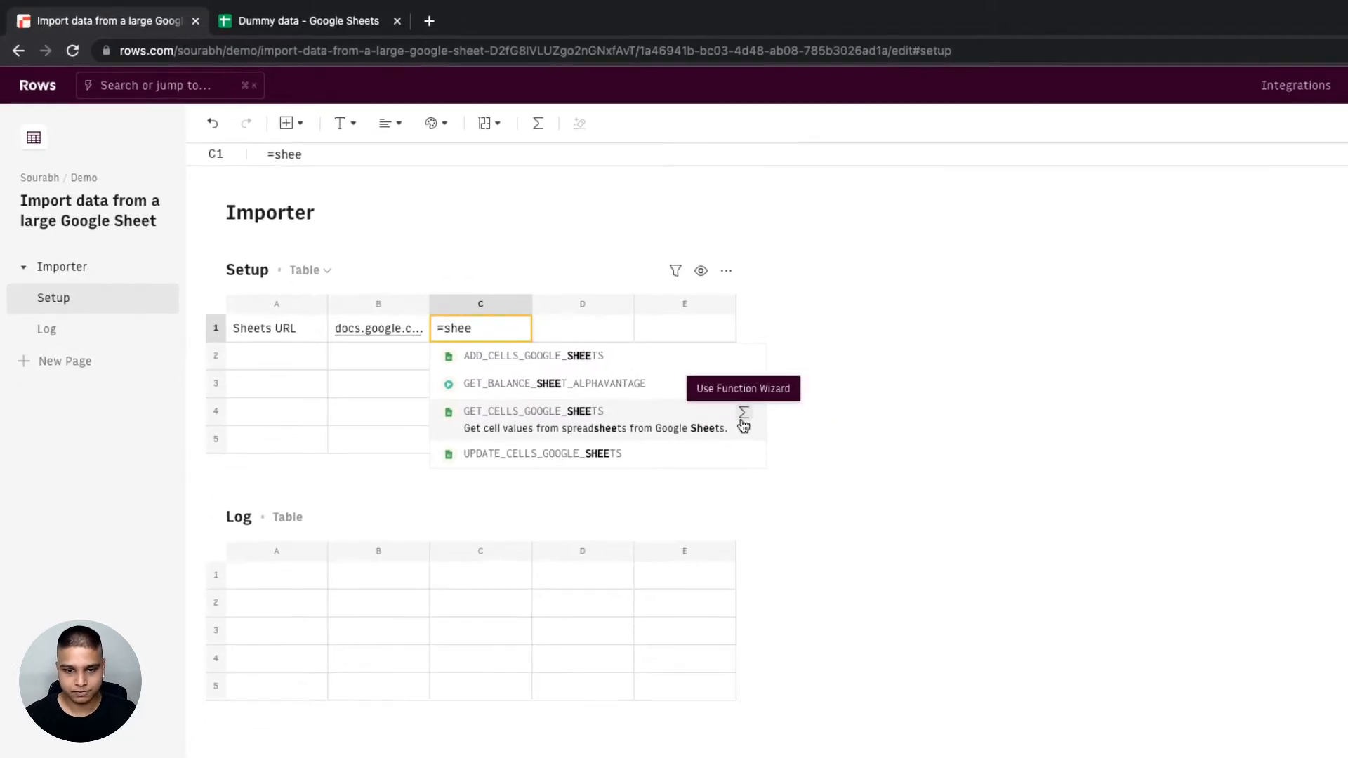
pyautogui.click(743, 420)
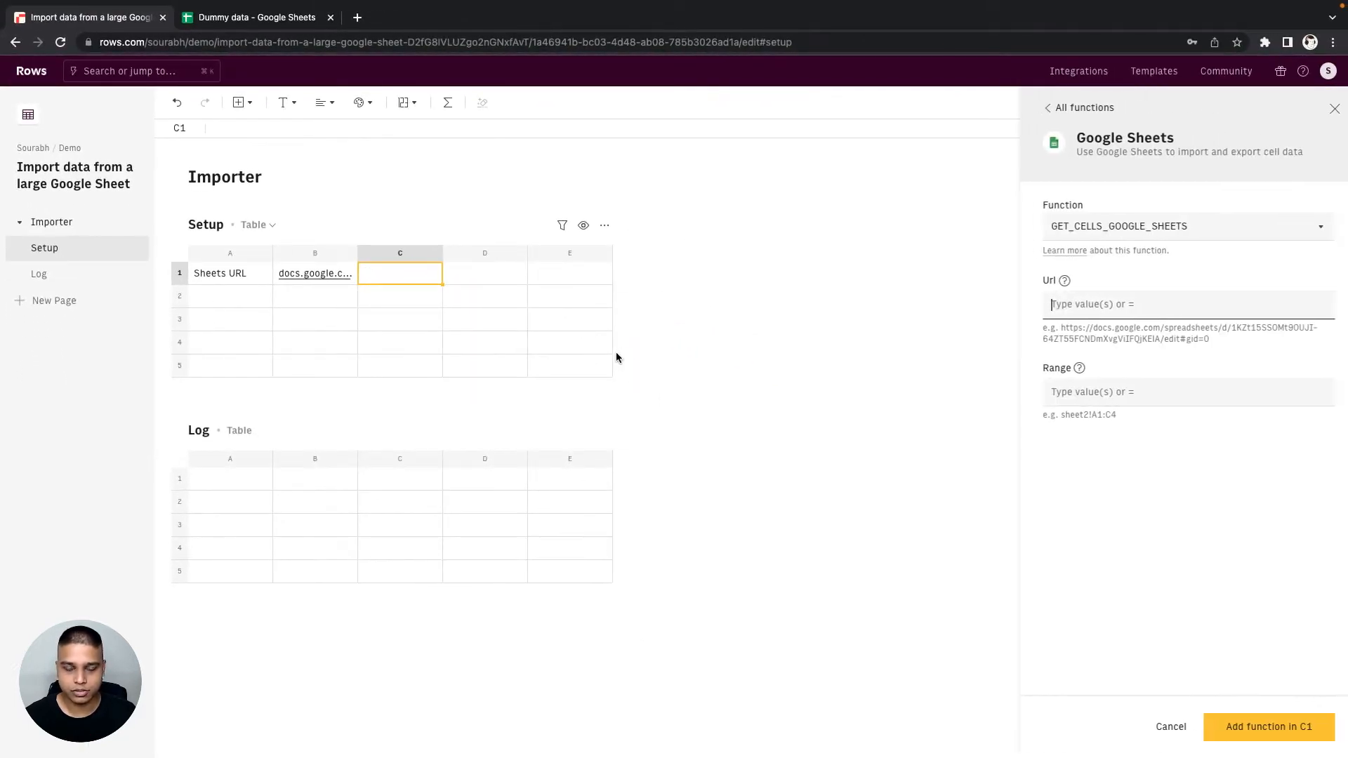
pyautogui.click(1058, 309)
pyautogui.write('=')
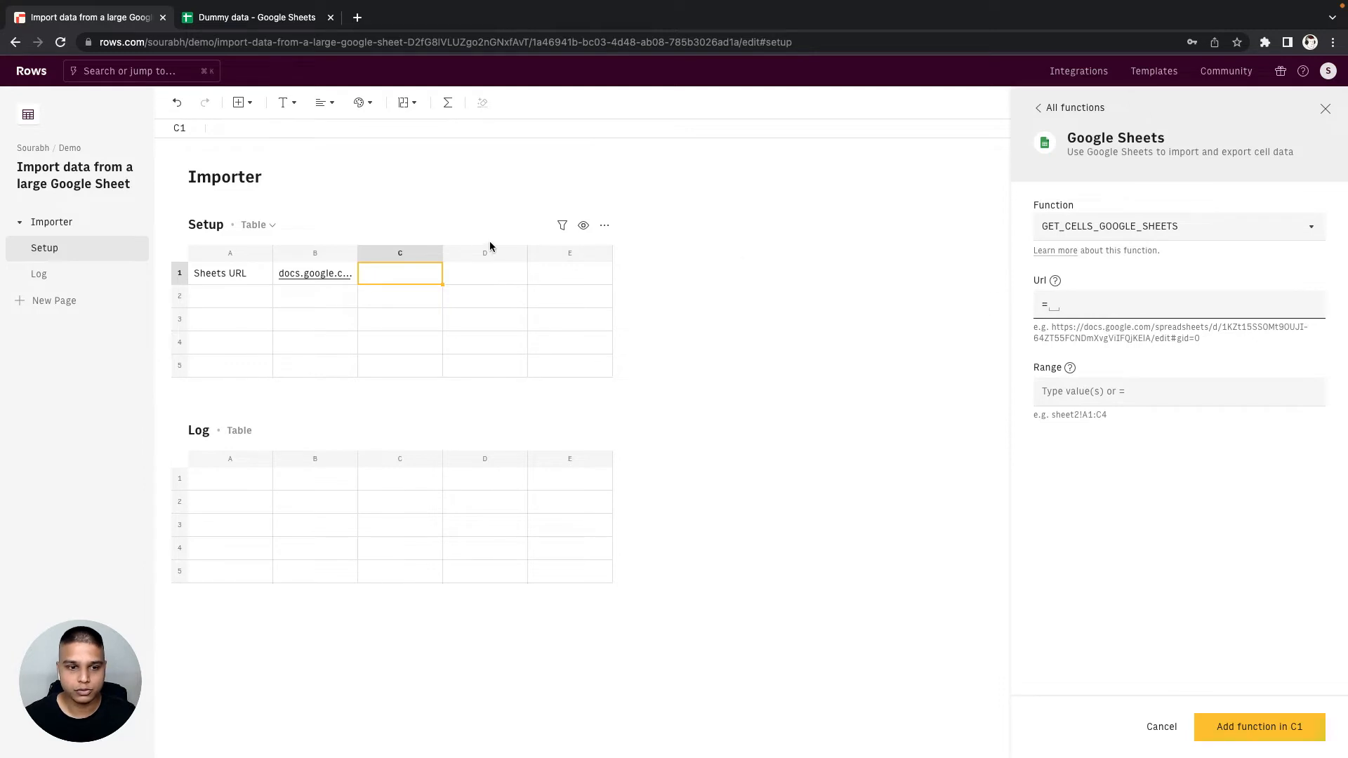
pyautogui.click(330, 277)
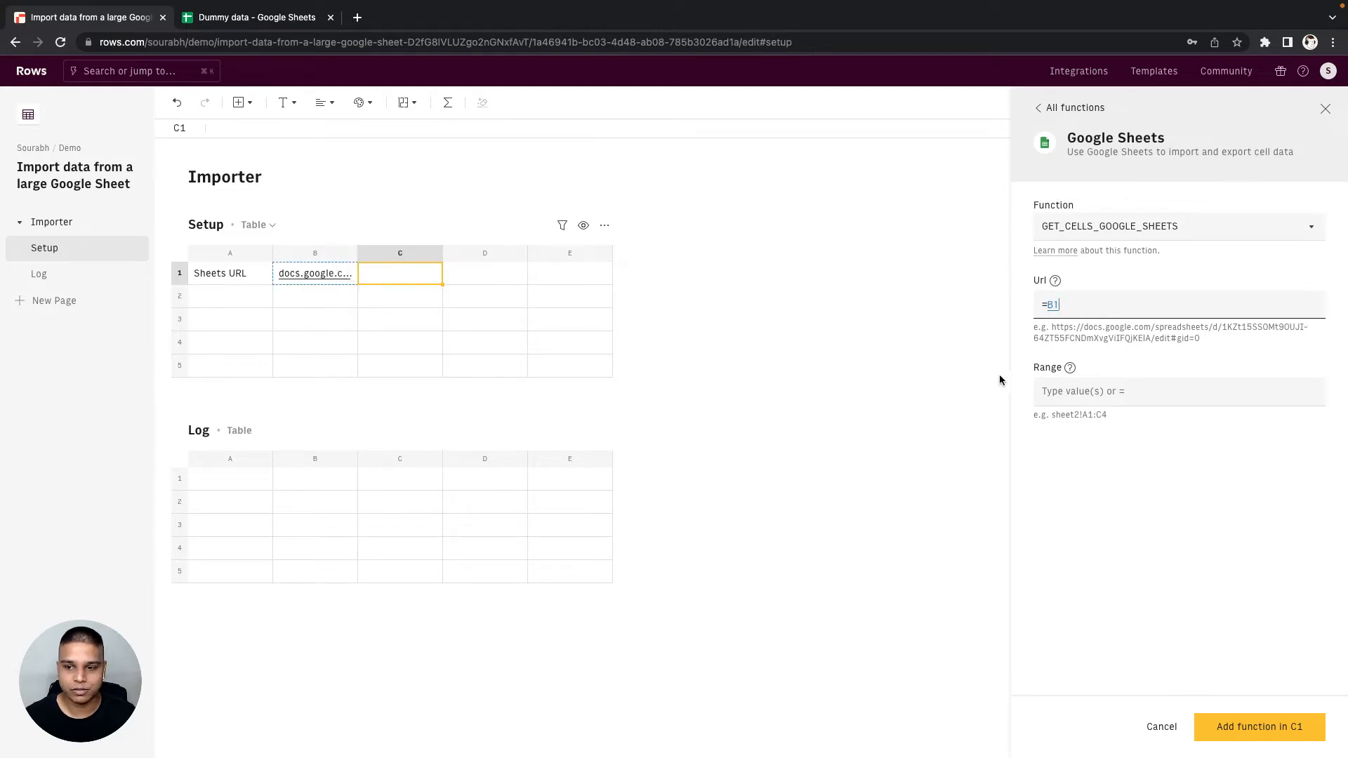
pyautogui.click(1089, 390)
pyautogui.write('A')
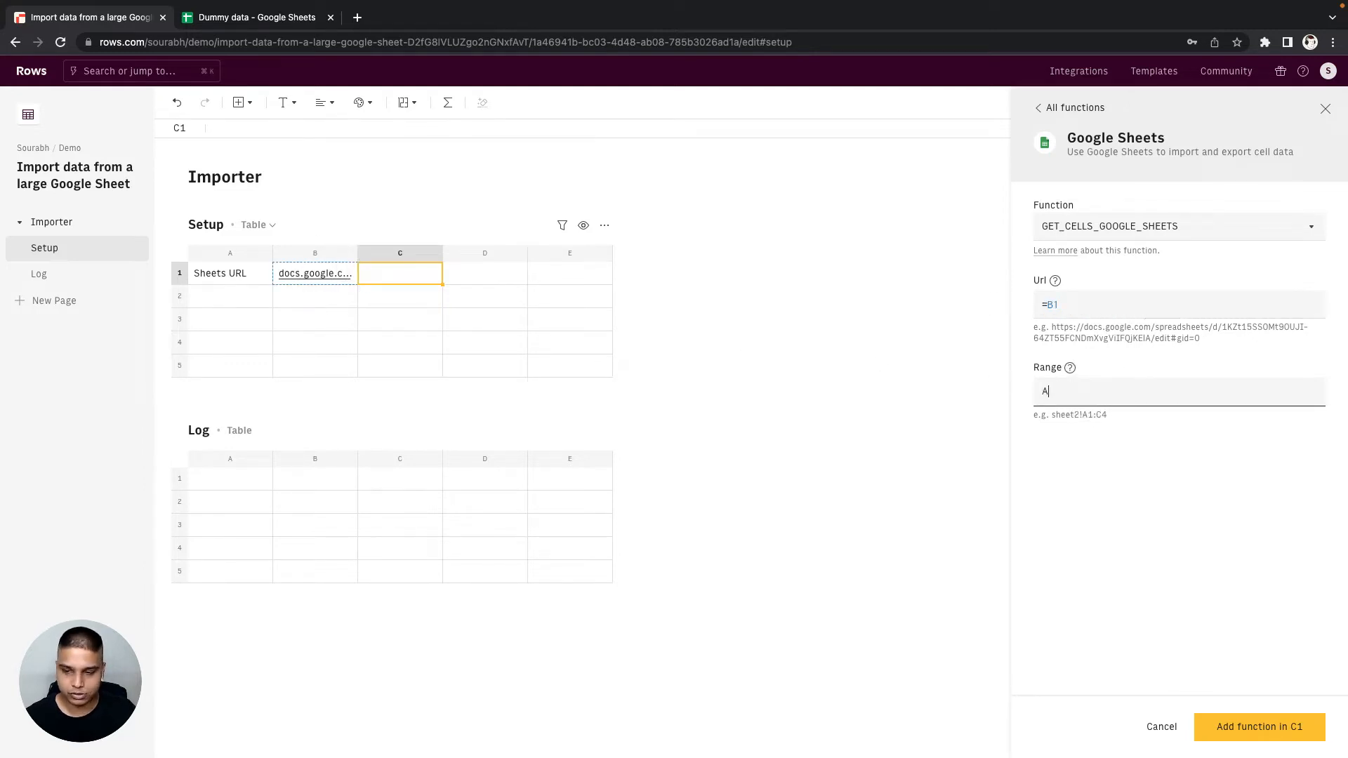
pyautogui.write(':J')
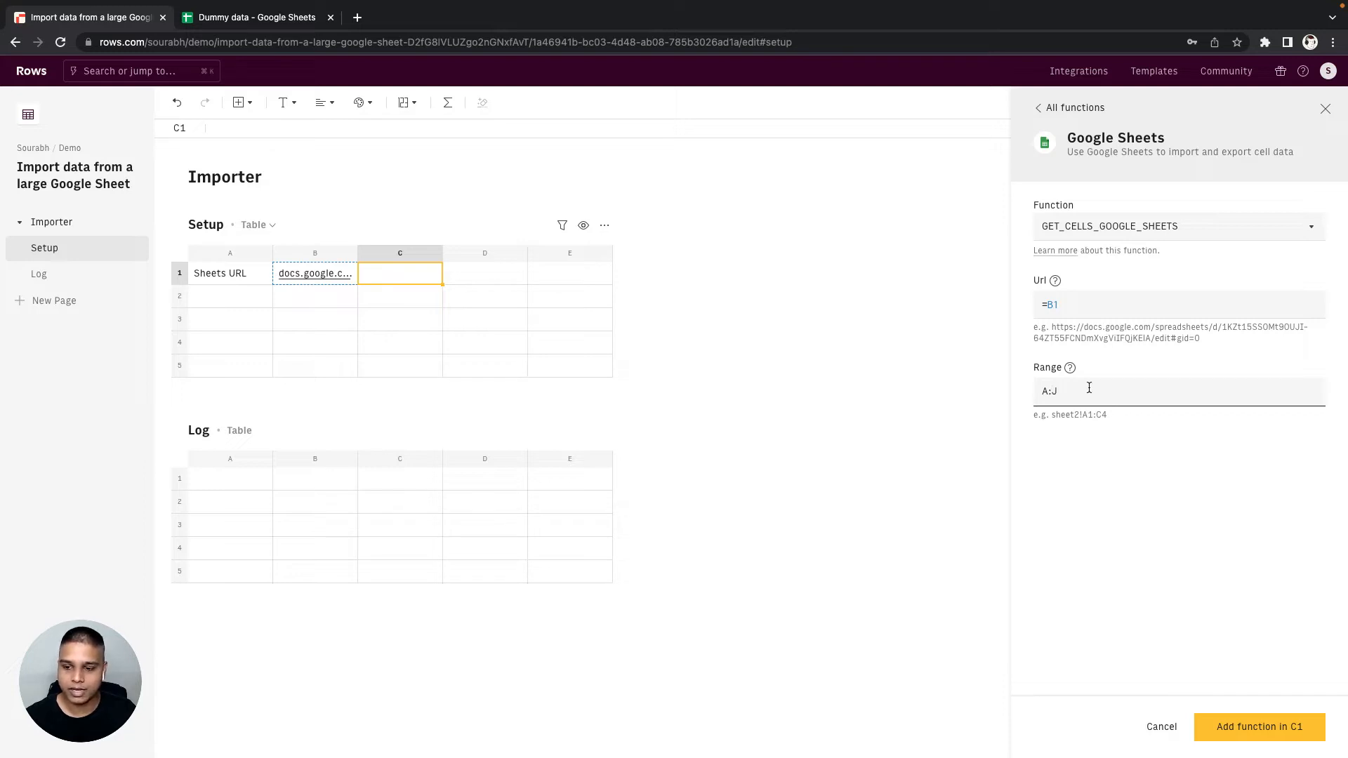
pyautogui.click(1218, 729)
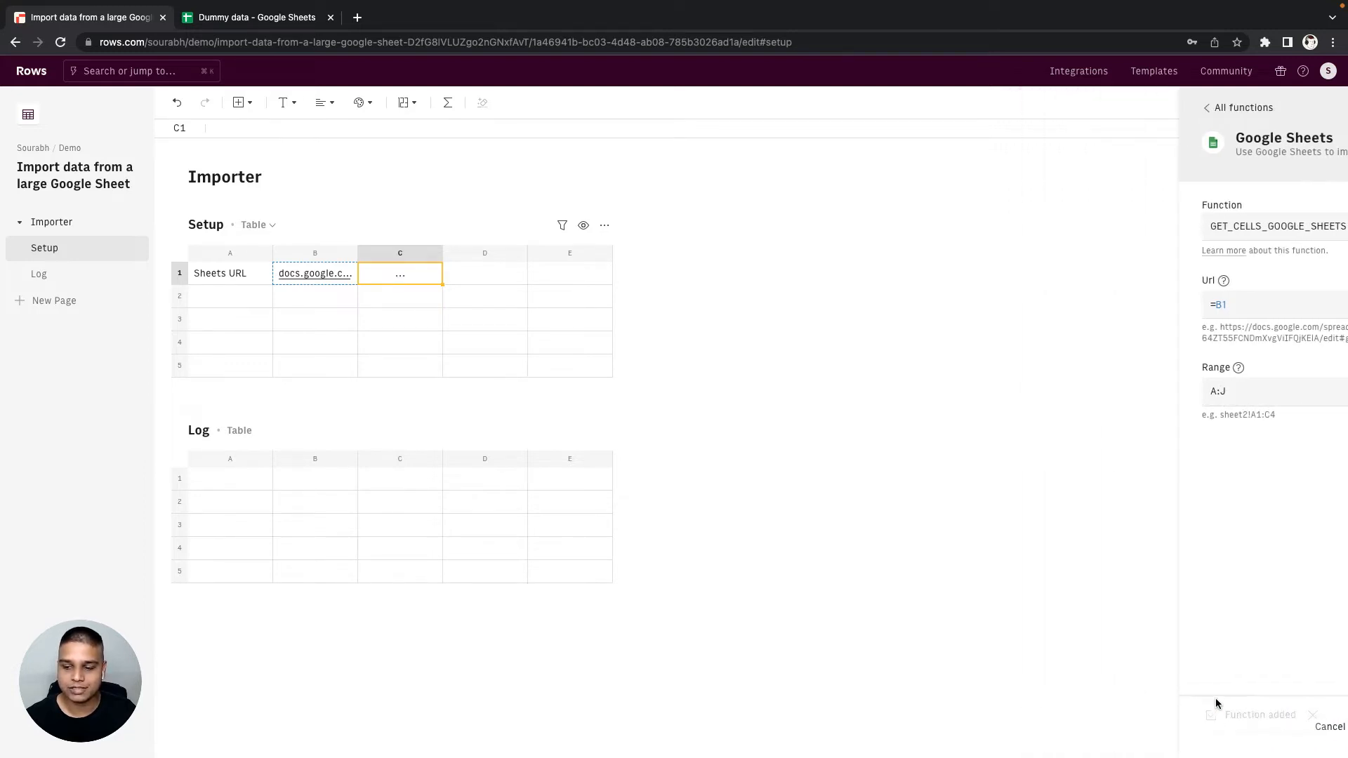
# - View all data returned by the function in C1, expanding and collapsing its values list
pyautogui.click(408, 297)
pyautogui.click(404, 281)
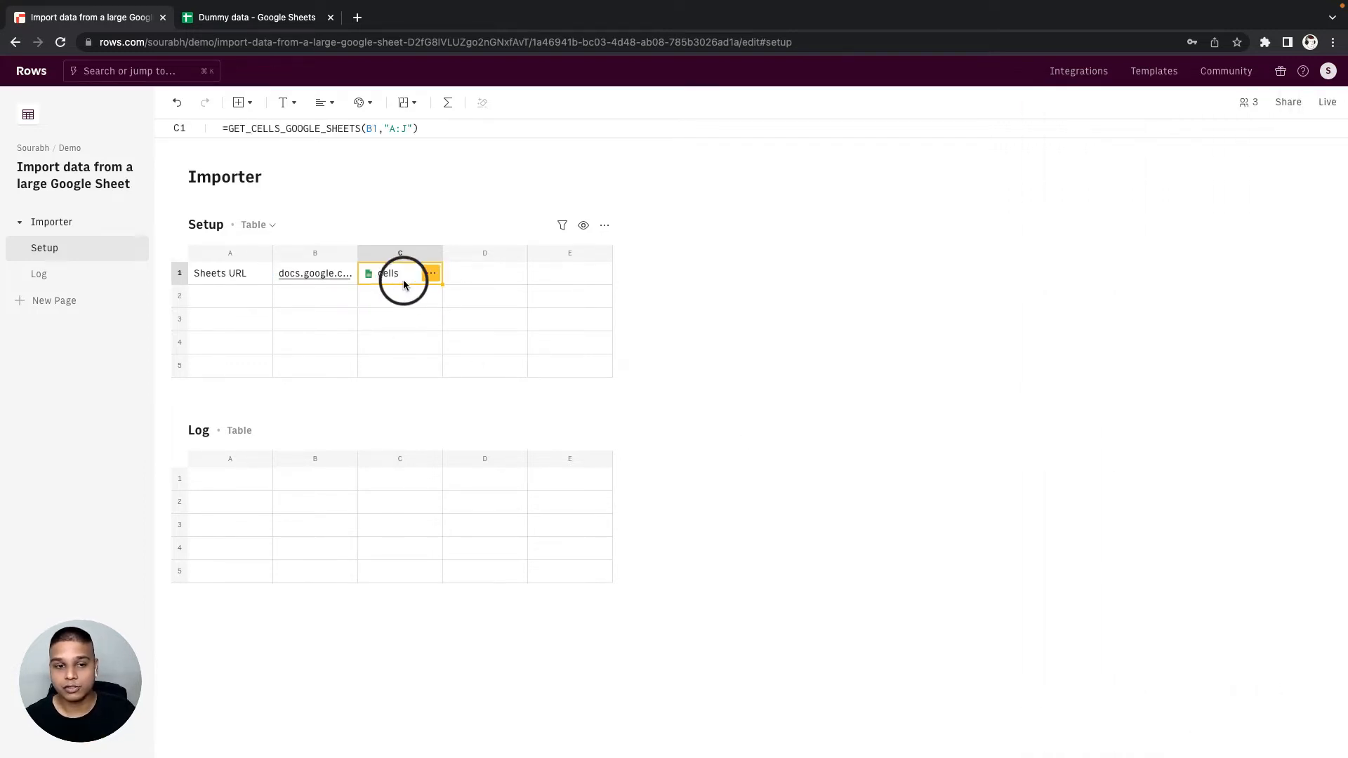
pyautogui.click(429, 279)
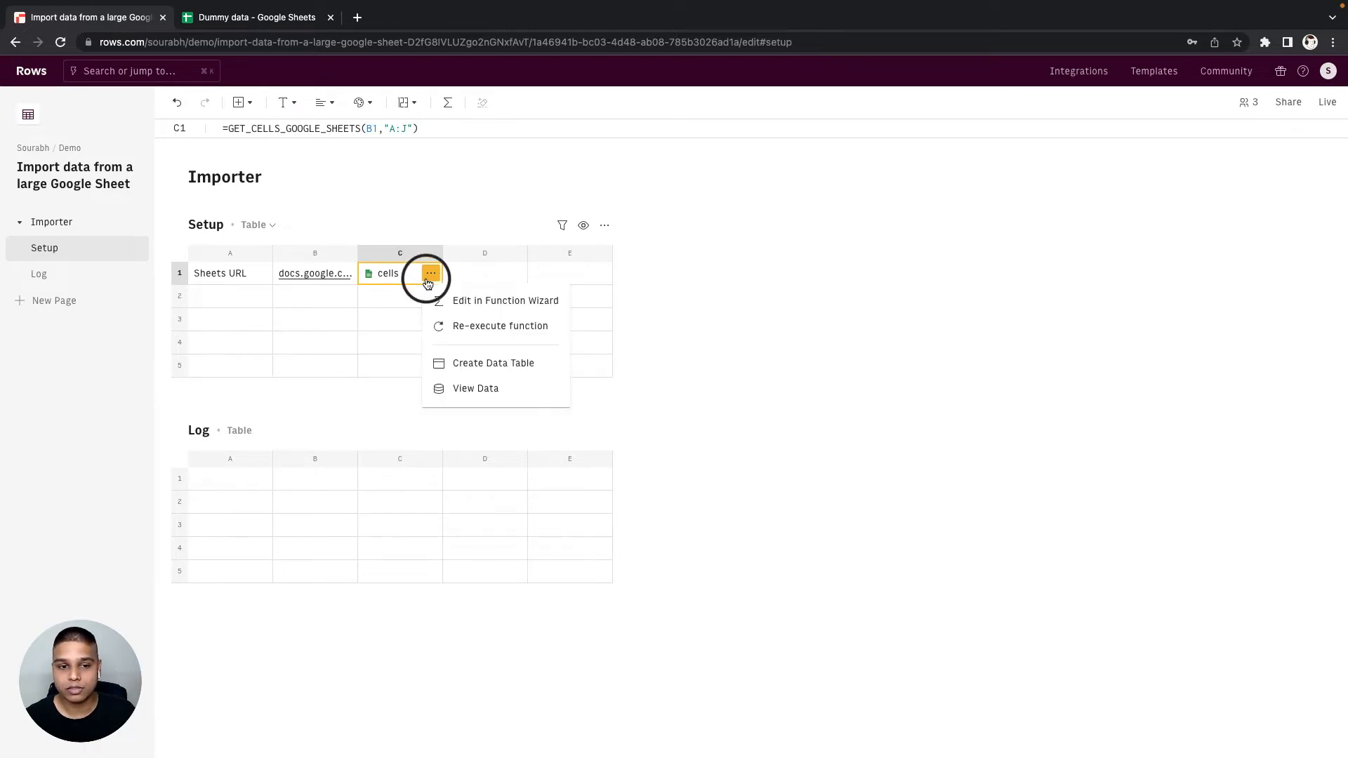
pyautogui.click(467, 390)
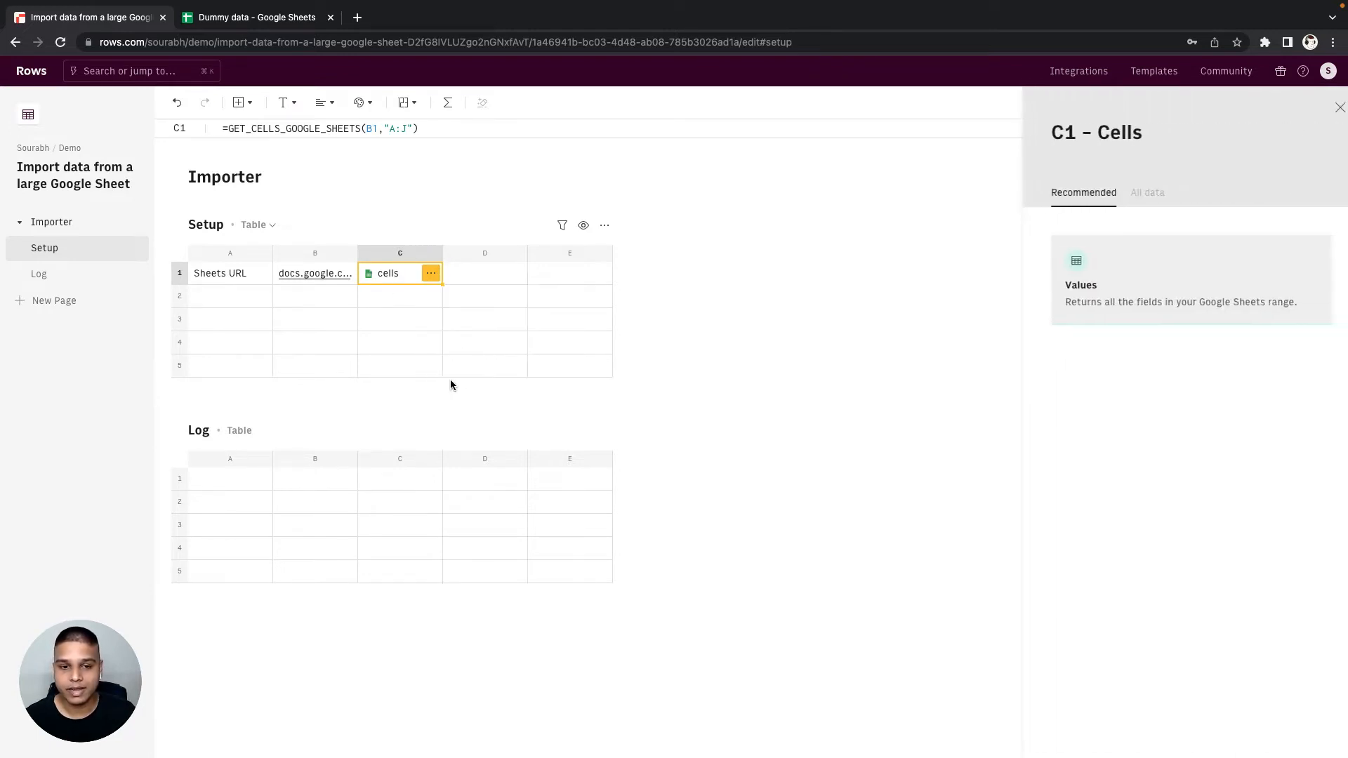
pyautogui.click(1128, 195)
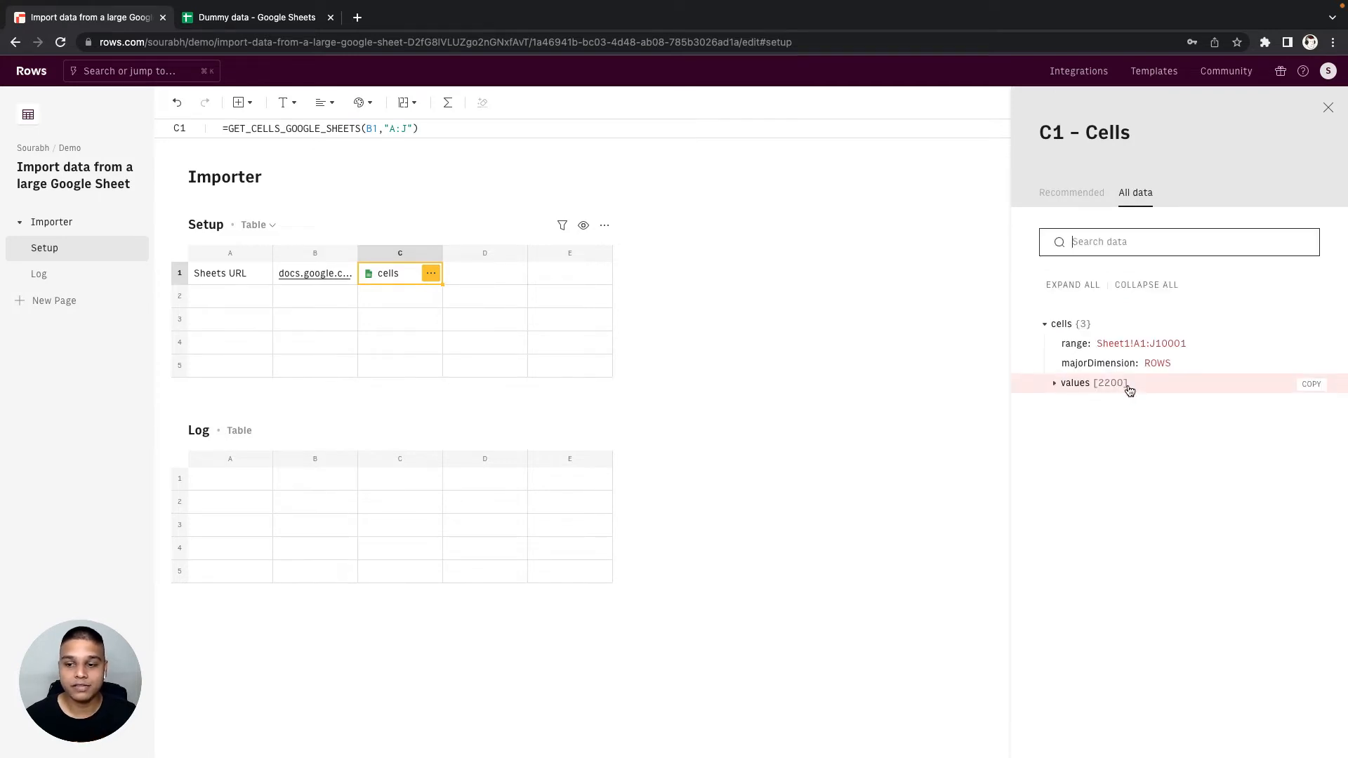
pyautogui.click(1129, 386)
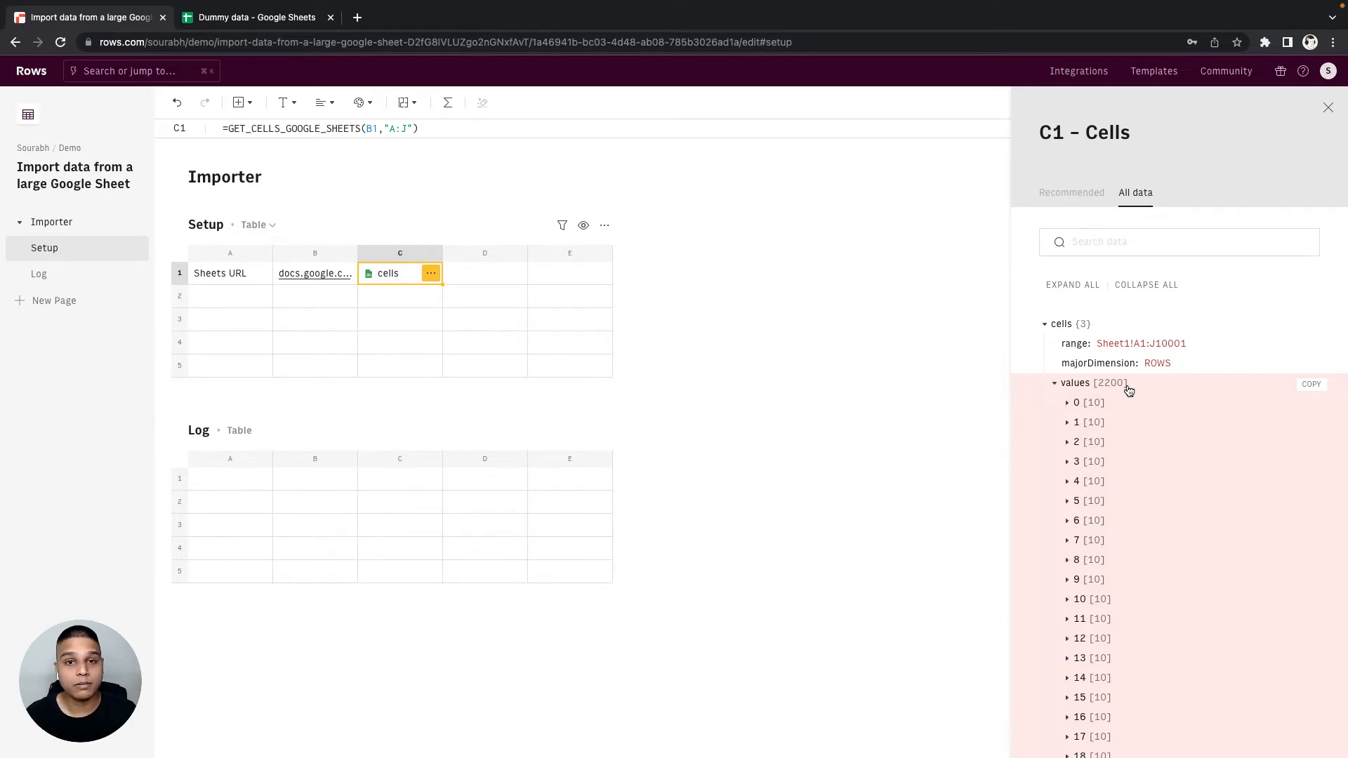
pyautogui.click(1127, 386)
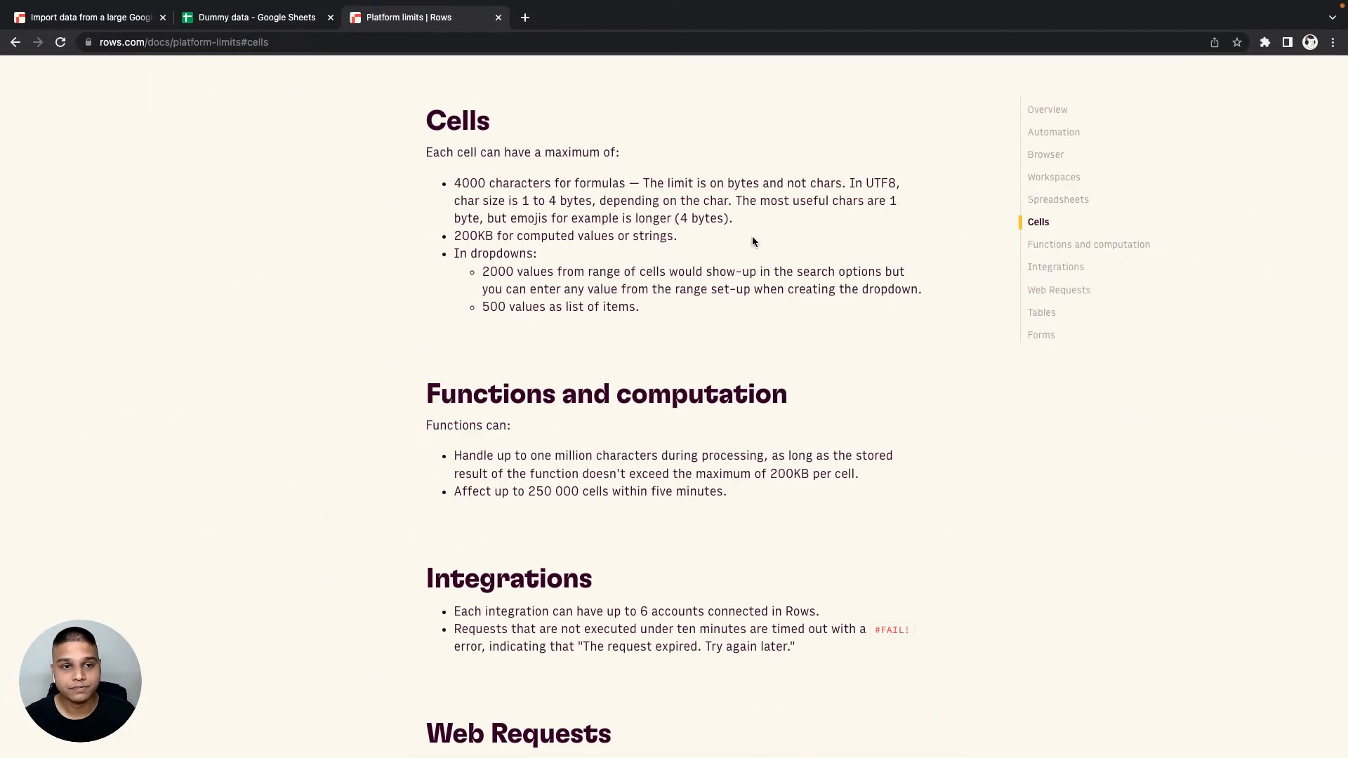
# - Close the cell limits page, return to the Setup table in Rows and enter =LEN(C1) in D1
pyautogui.press('super+w')
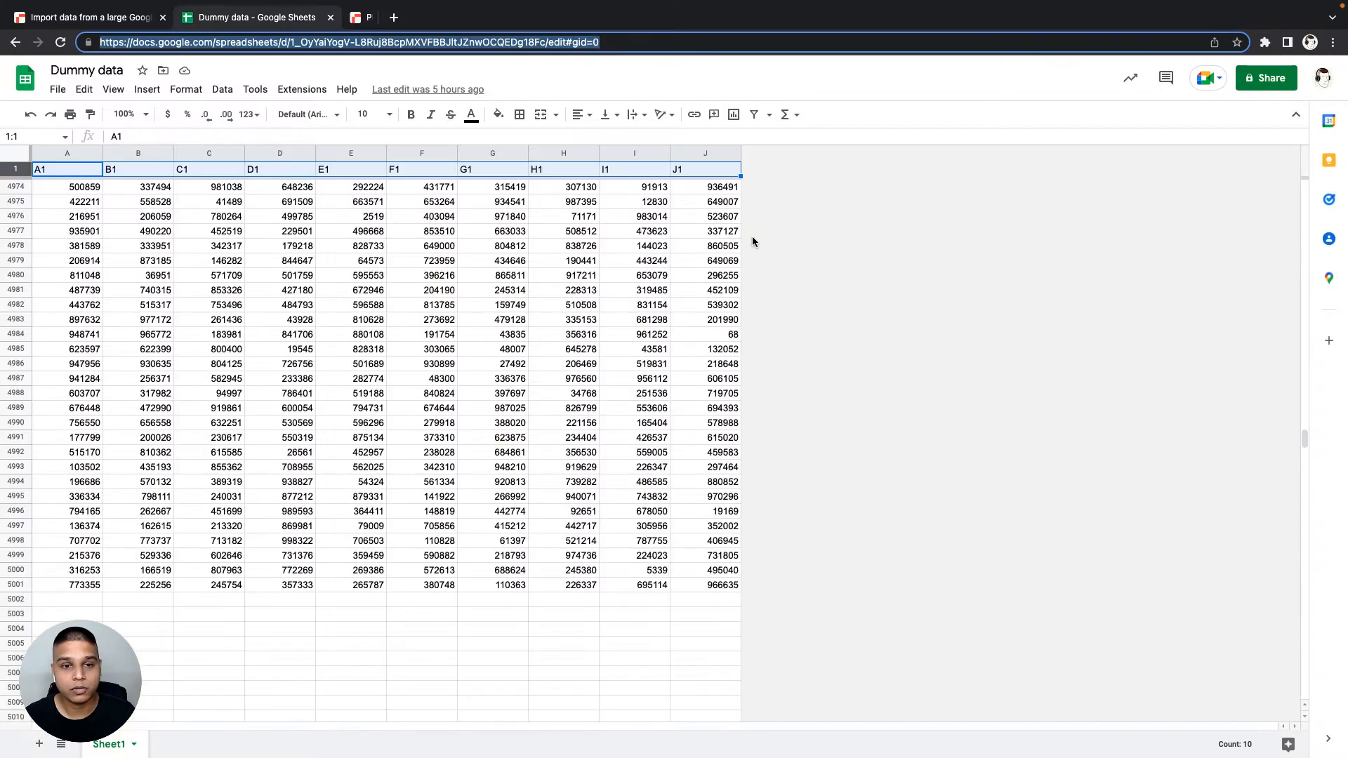
pyautogui.hotkey('ctrl', 'shift', 'Tab')
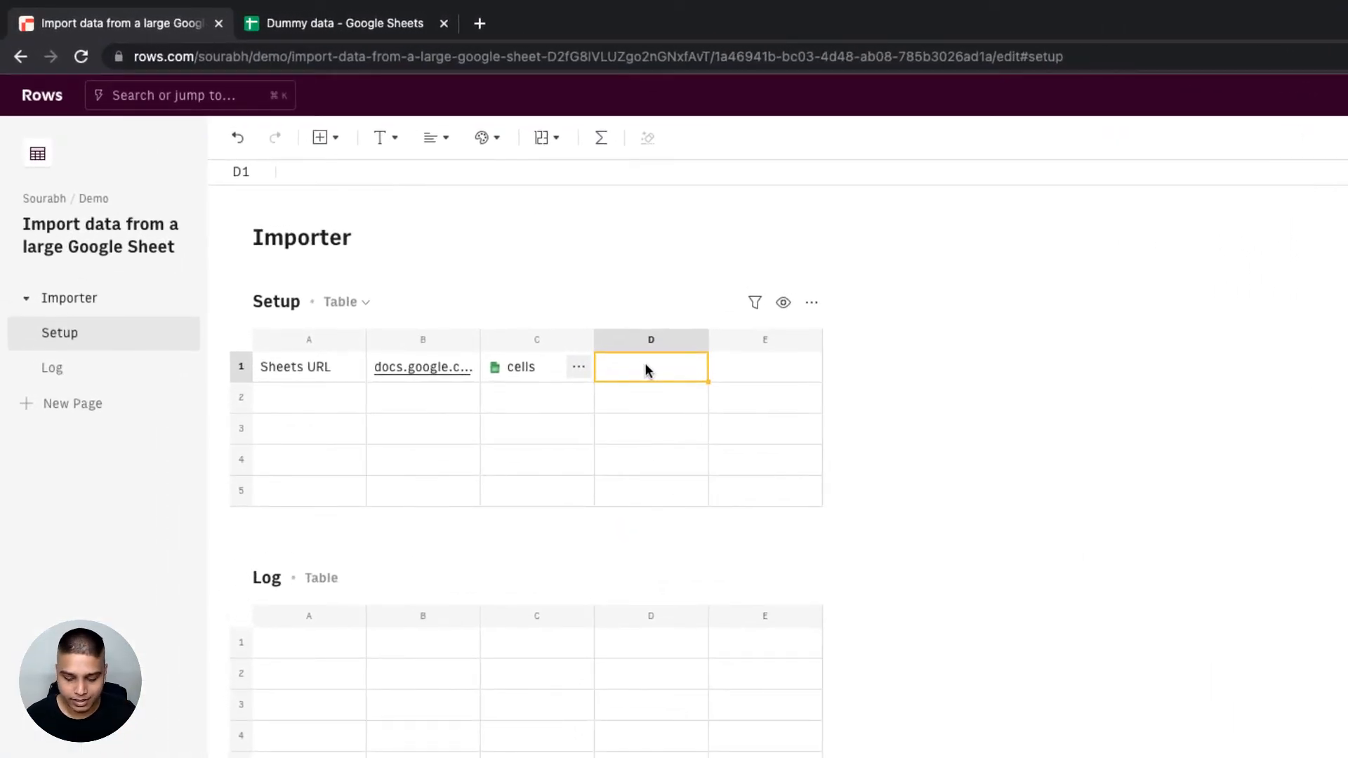
pyautogui.write('=')
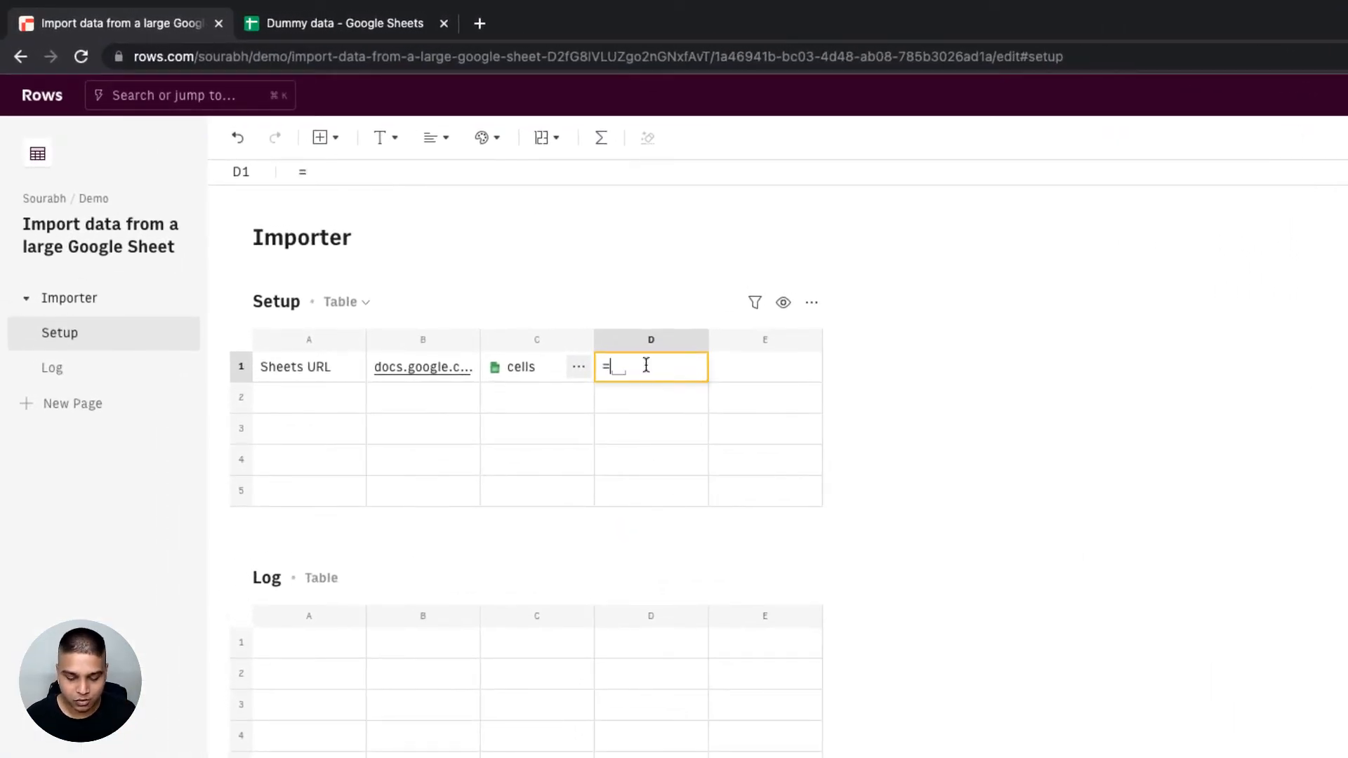
pyautogui.write('len(')
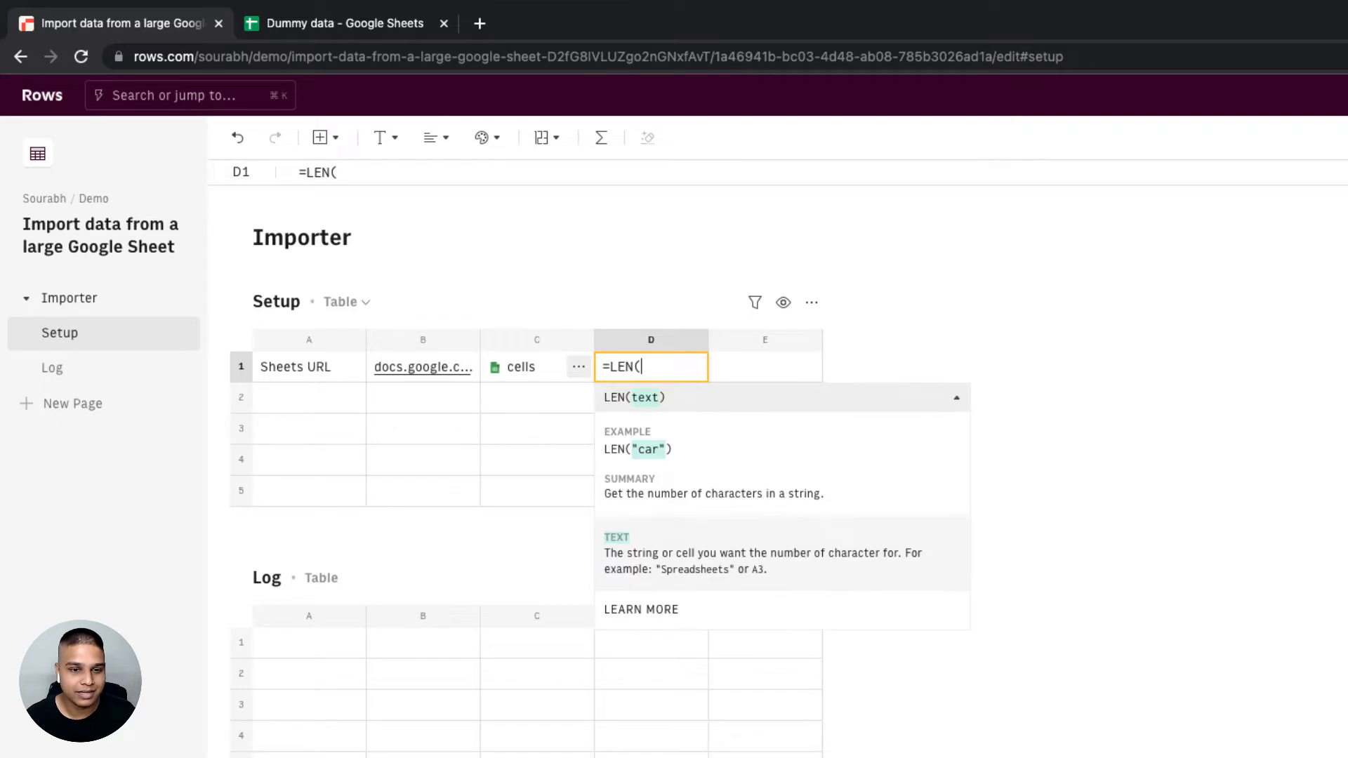
pyautogui.write('C1)')
pyautogui.press('Return')
pyautogui.press('Up')
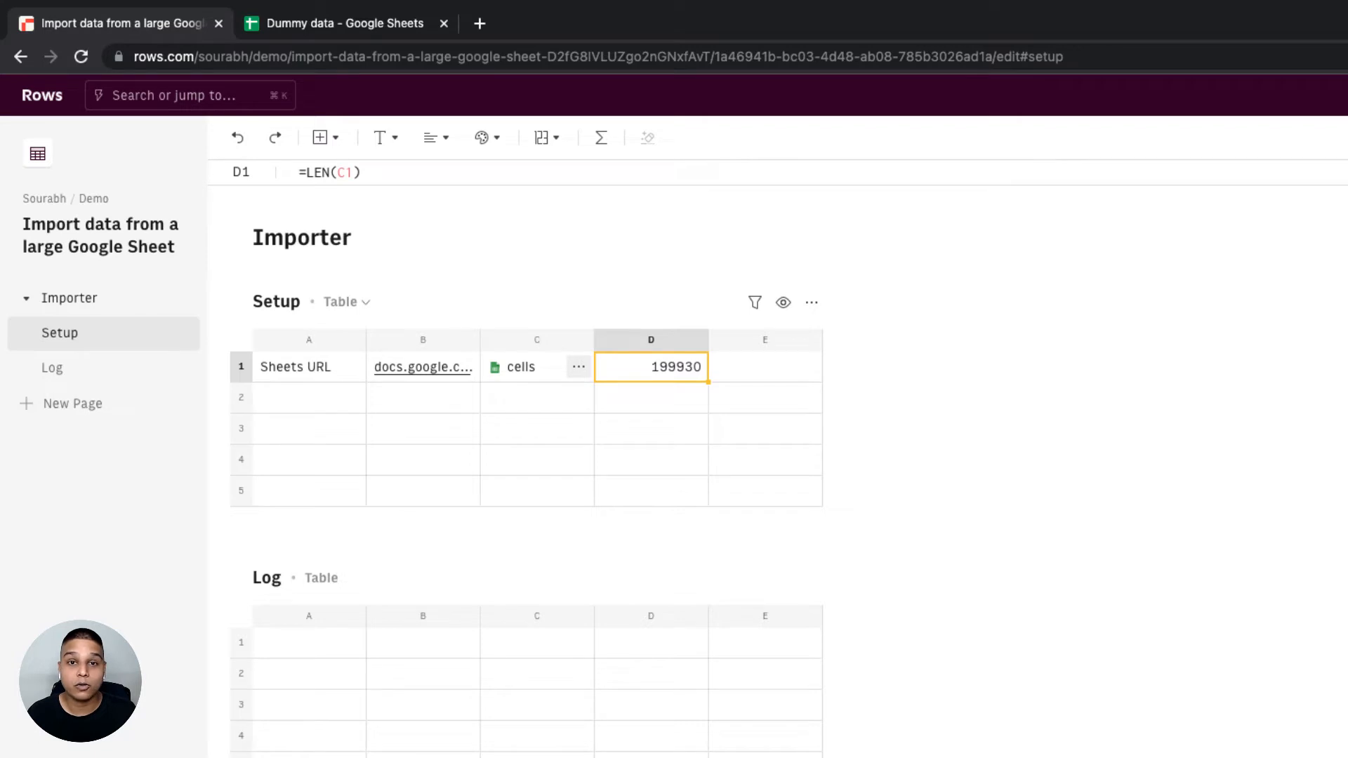
# - Clear the contents of cells C1 and D1 in the Setup table
pyautogui.hotkey('shift', 'Left')
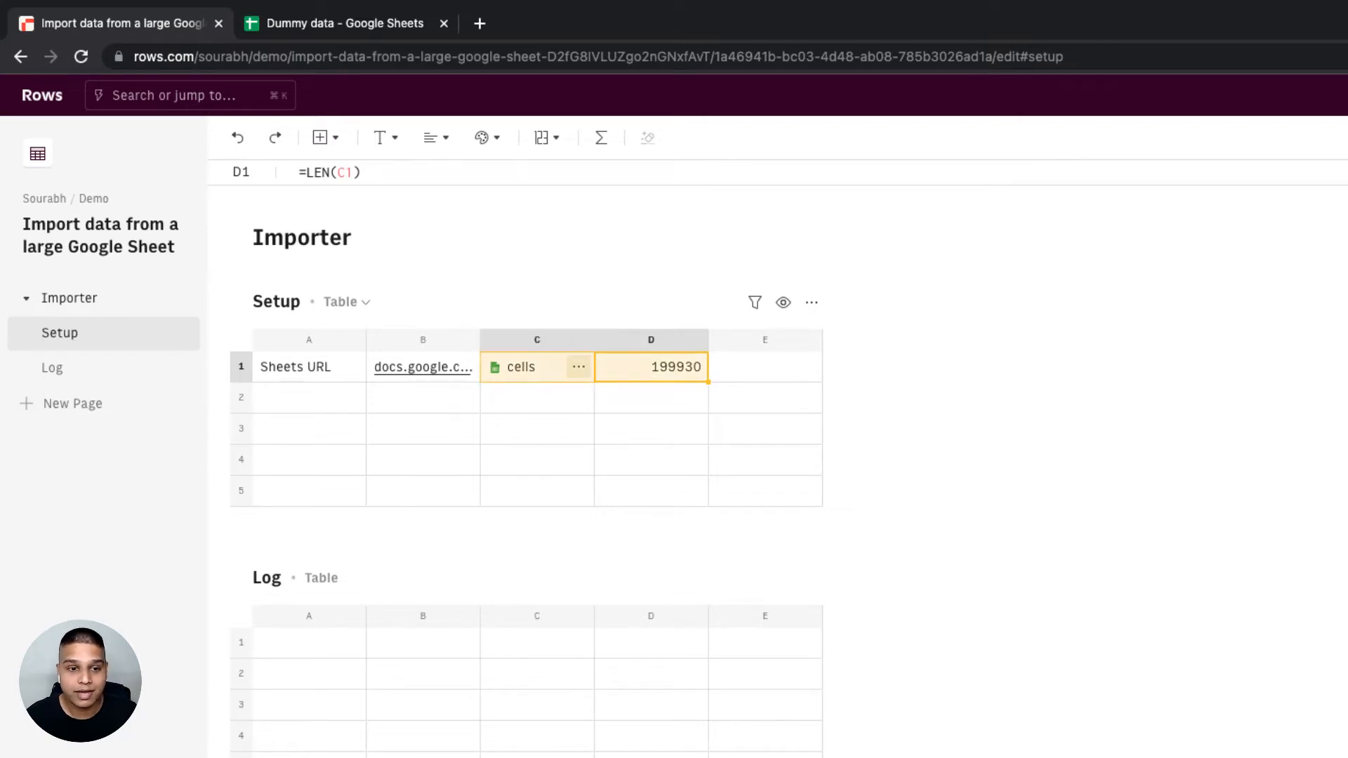
pyautogui.press('Delete')
# - Enter the heading "Range" in A3 of the Setup table and the range A1:J1000 in A4
pyautogui.press('Down')
pyautogui.press('Down')
pyautogui.press('Left')
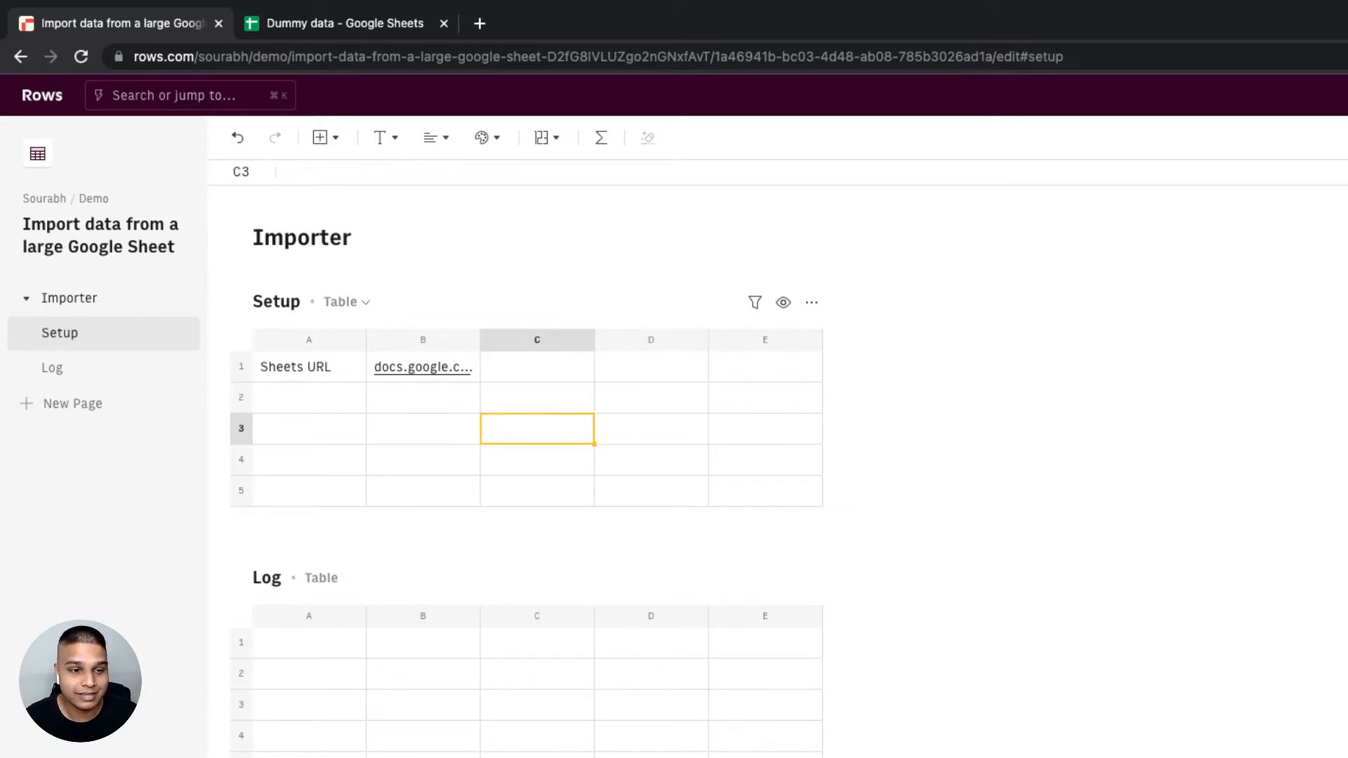
pyautogui.press('Left')
pyautogui.press('Left')
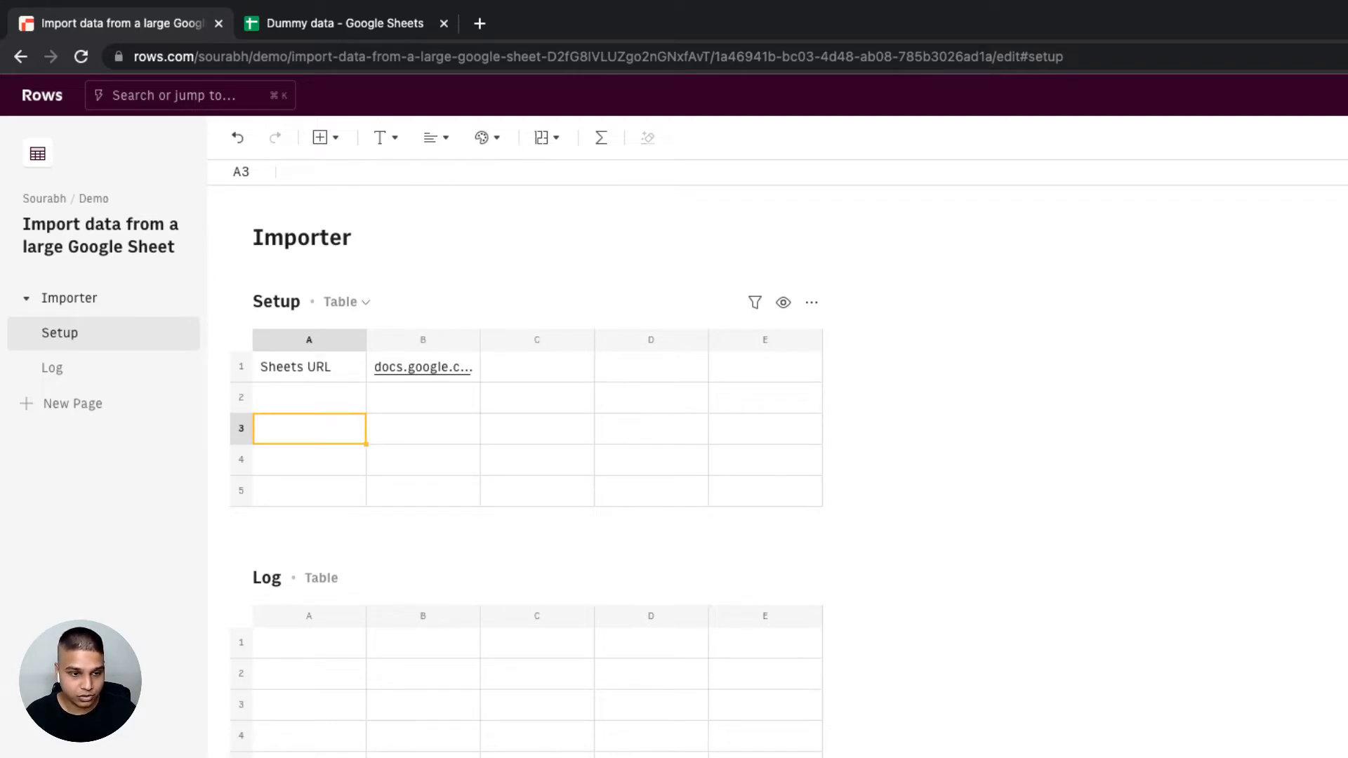
pyautogui.write('Range')
pyautogui.press('Return')
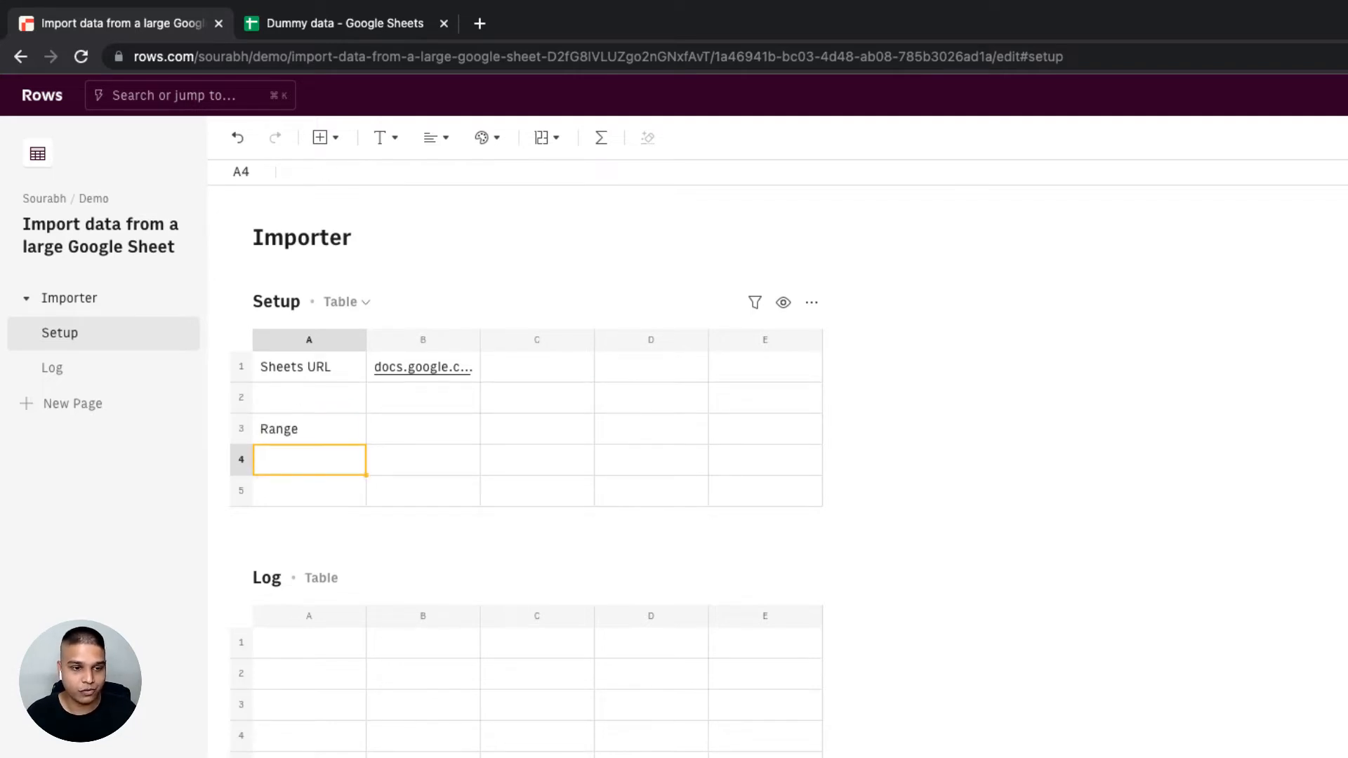
pyautogui.write('A1')
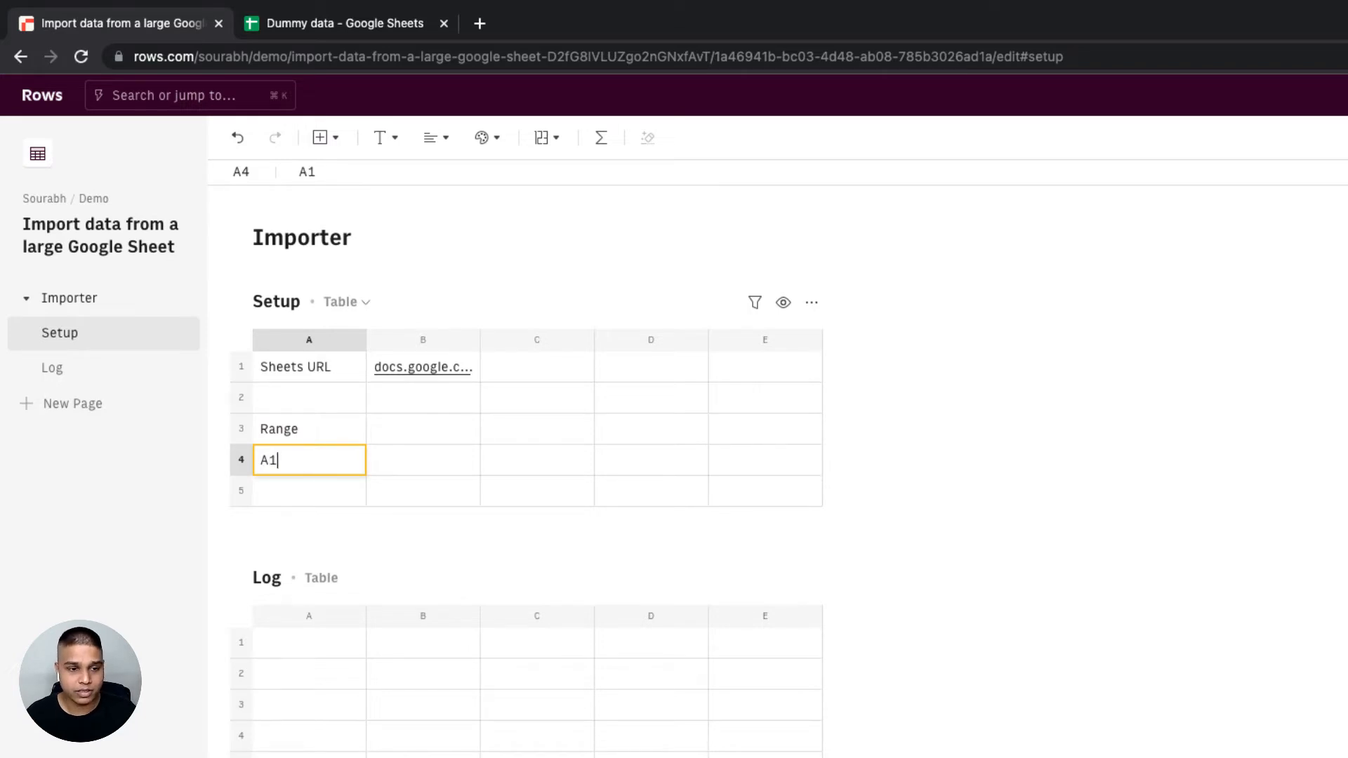
pyautogui.write(':J1000')
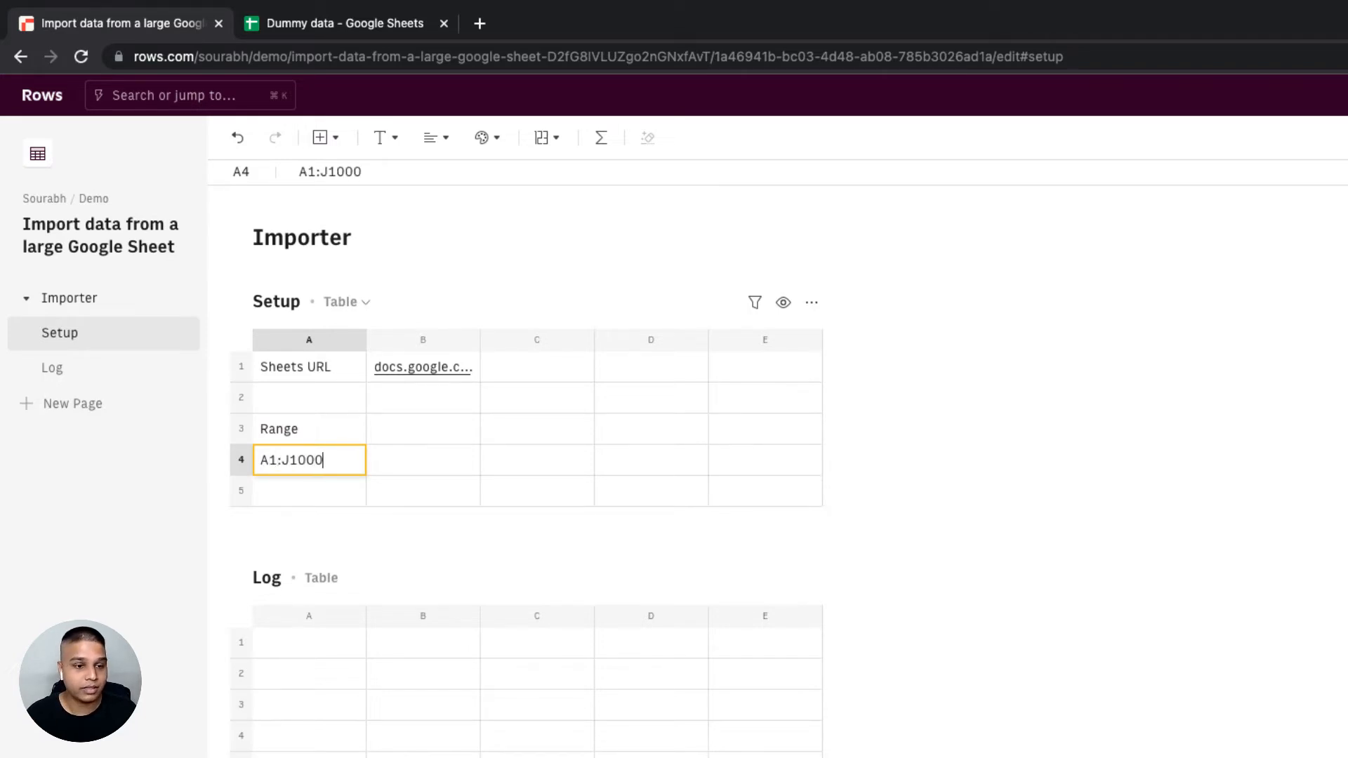
pyautogui.press('Tab')
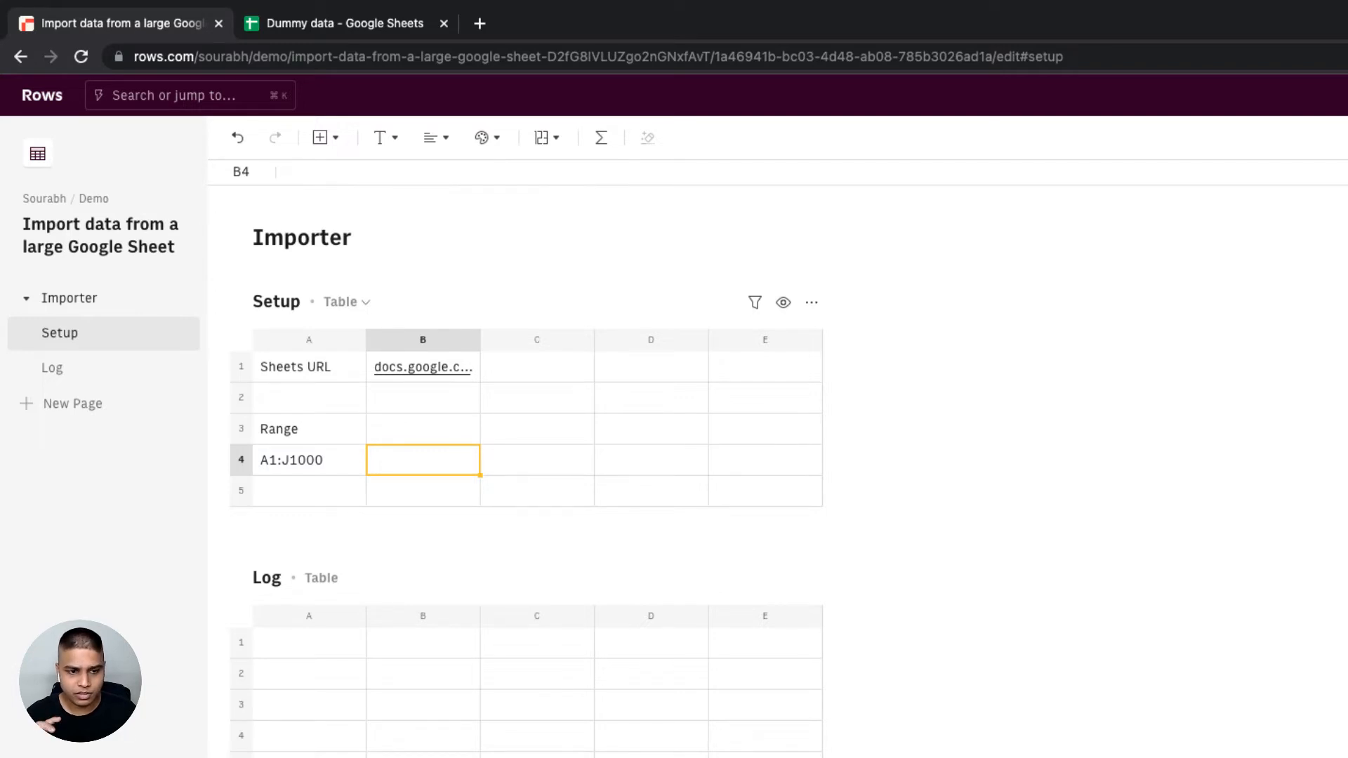
# - Begin a GET_CELLS_GOOGLE_SHEETS function for B4 in the Function Wizard with the absolute reference =$B$1 as its Url
pyautogui.write('=shee')
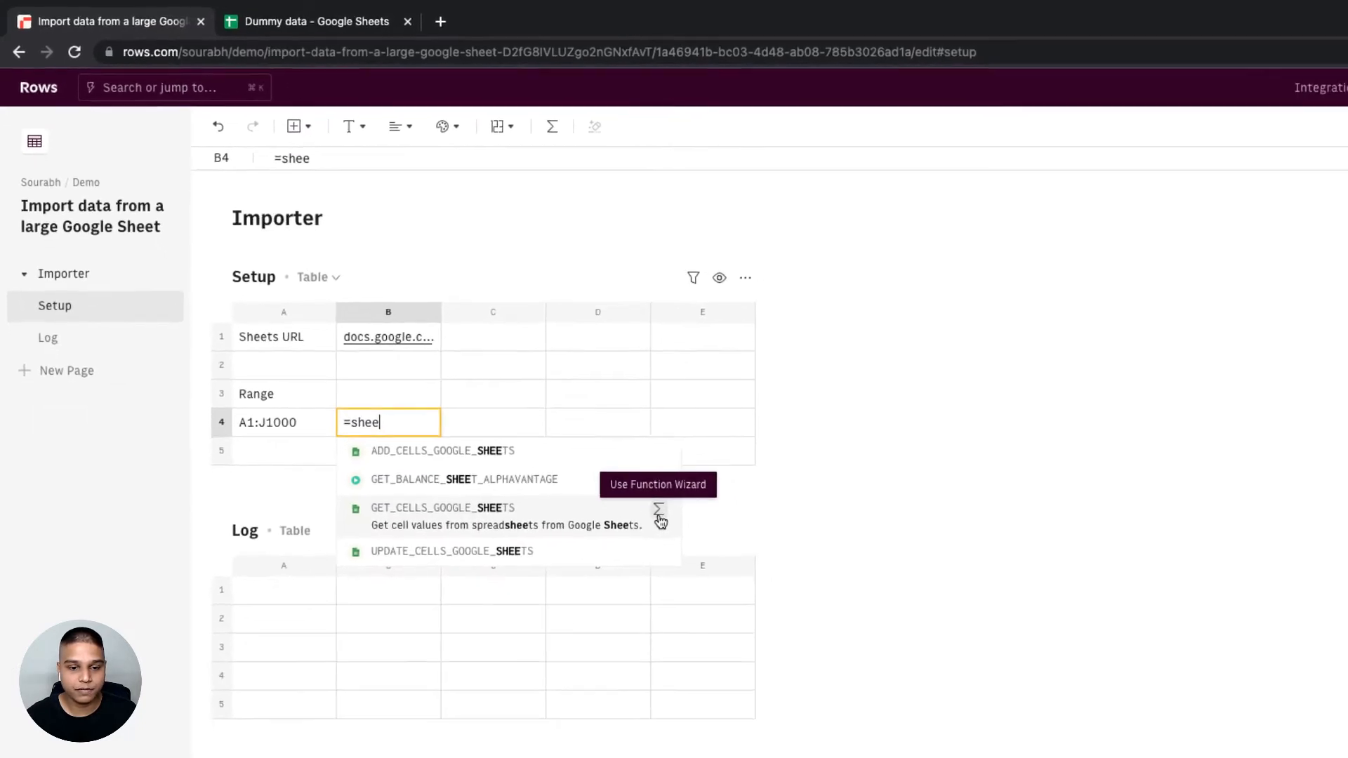
pyautogui.click(659, 510)
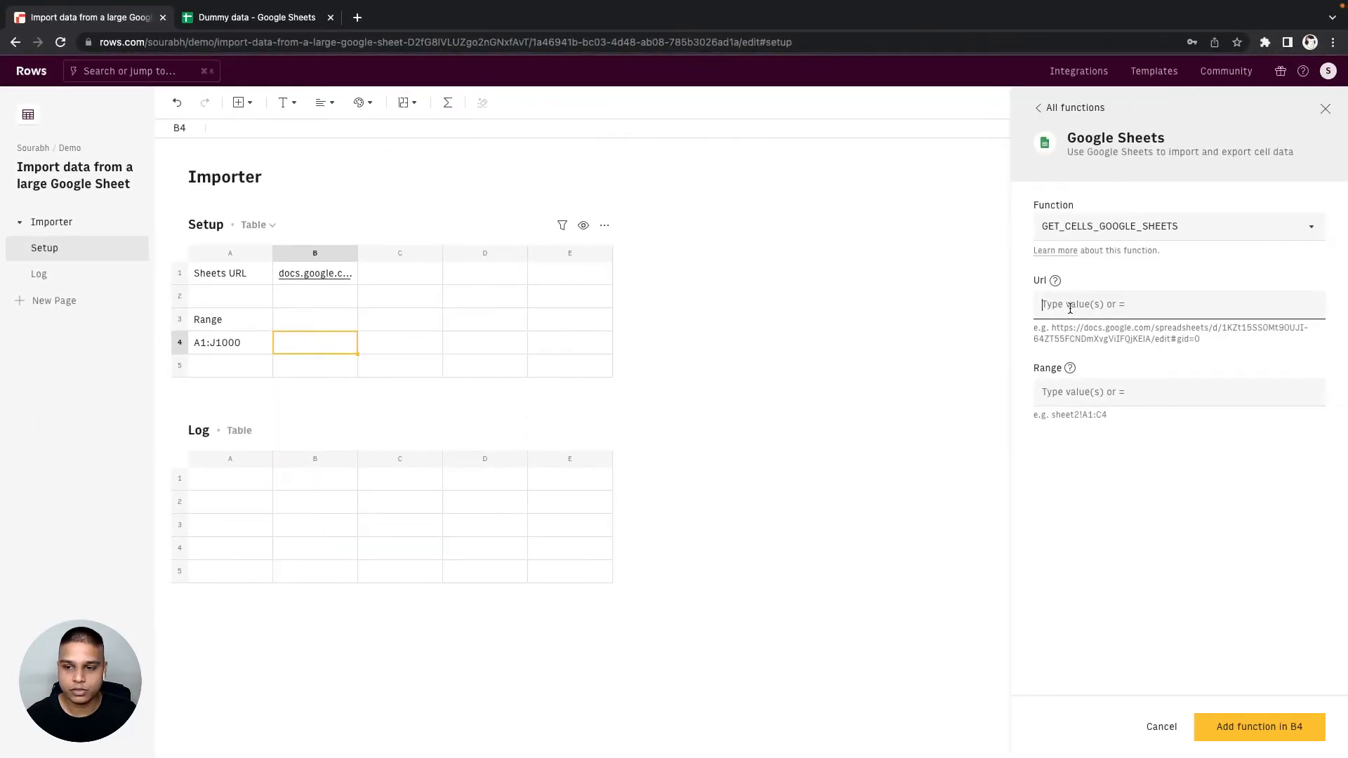
pyautogui.write('=')
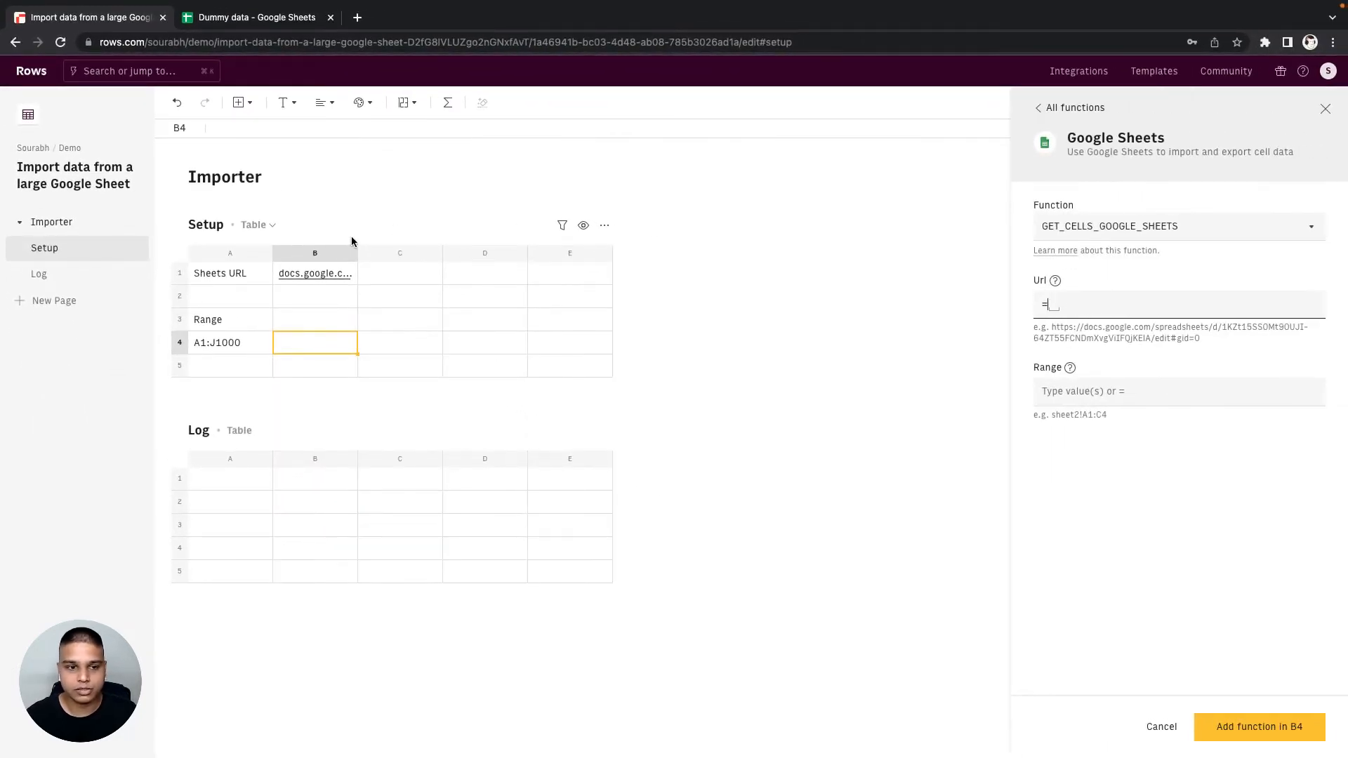
pyautogui.click(305, 274)
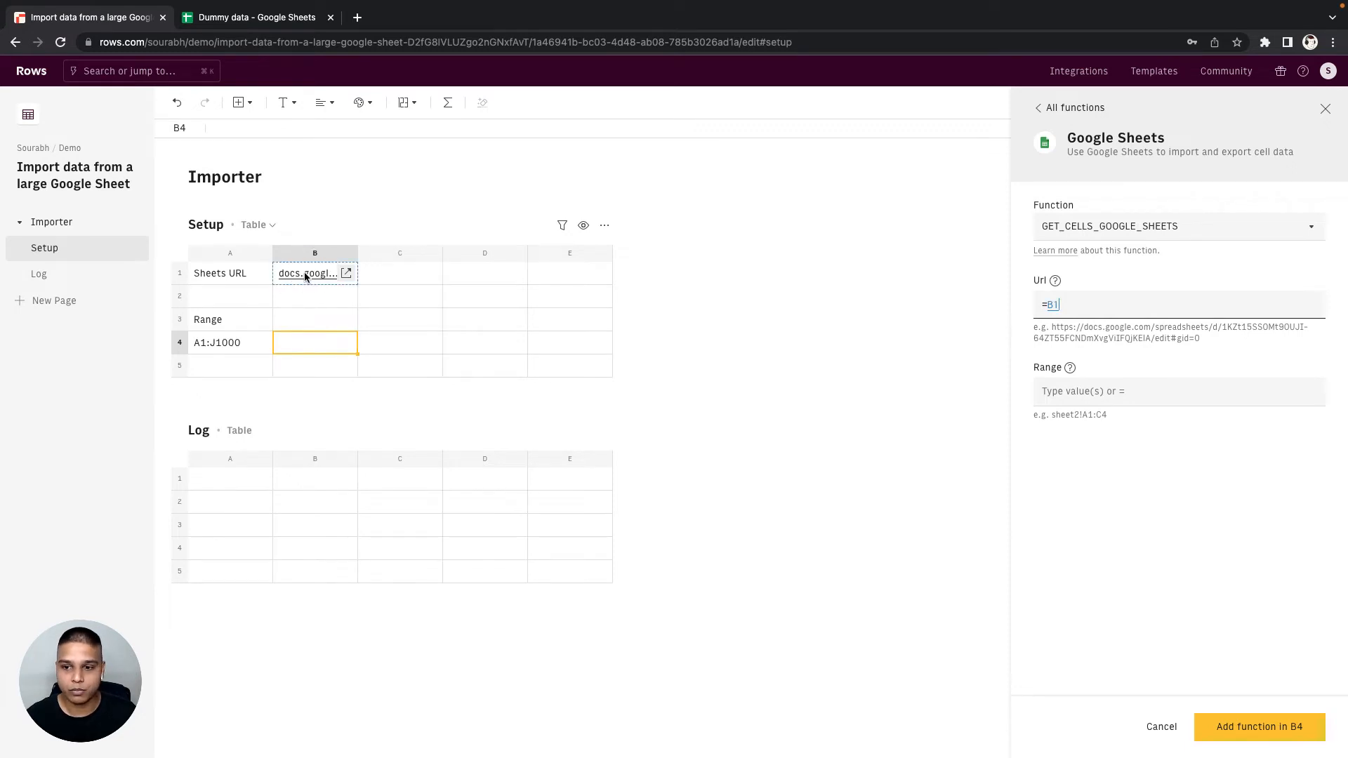
pyautogui.click(1047, 308)
pyautogui.write('$')
pyautogui.press('Right')
pyautogui.write('$')
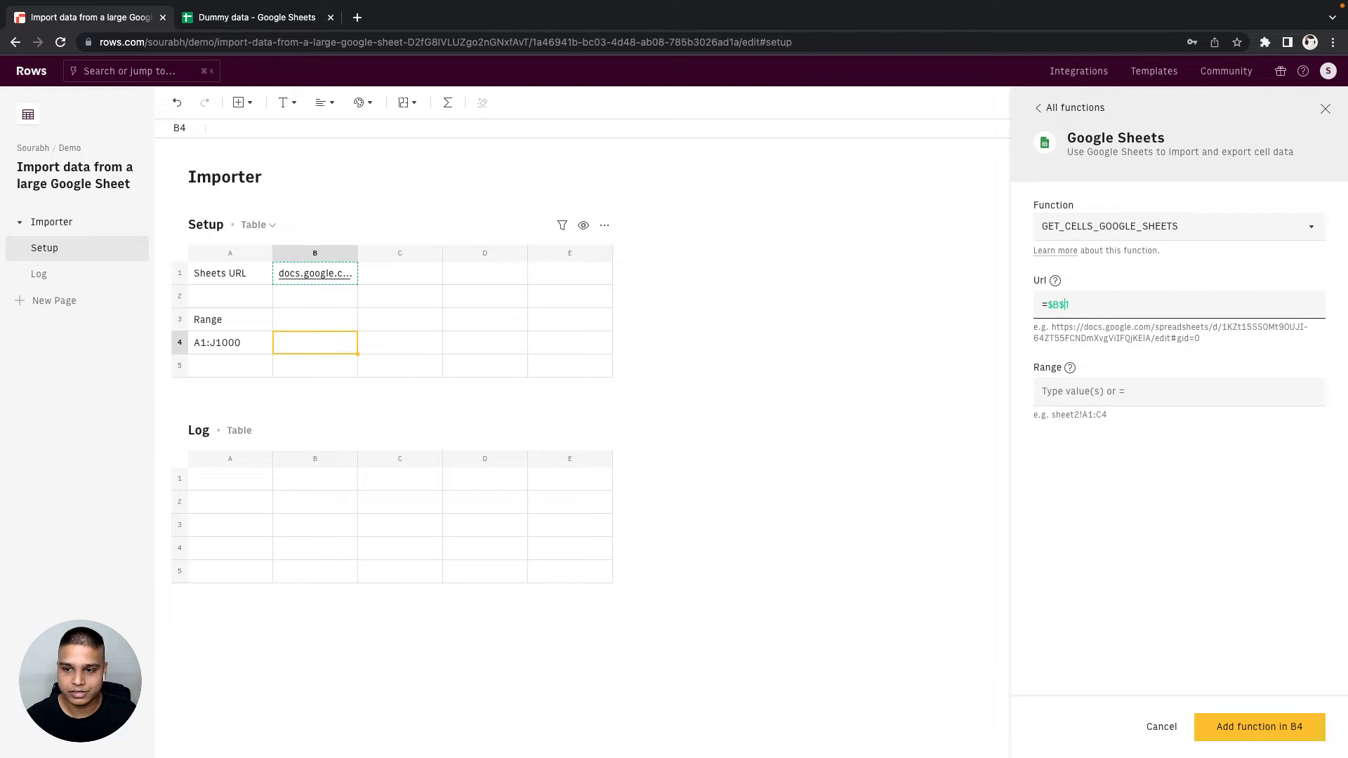
# - Set the function's Range to =A4 and add the function to B4
pyautogui.click(1069, 391)
pyautogui.write('=')
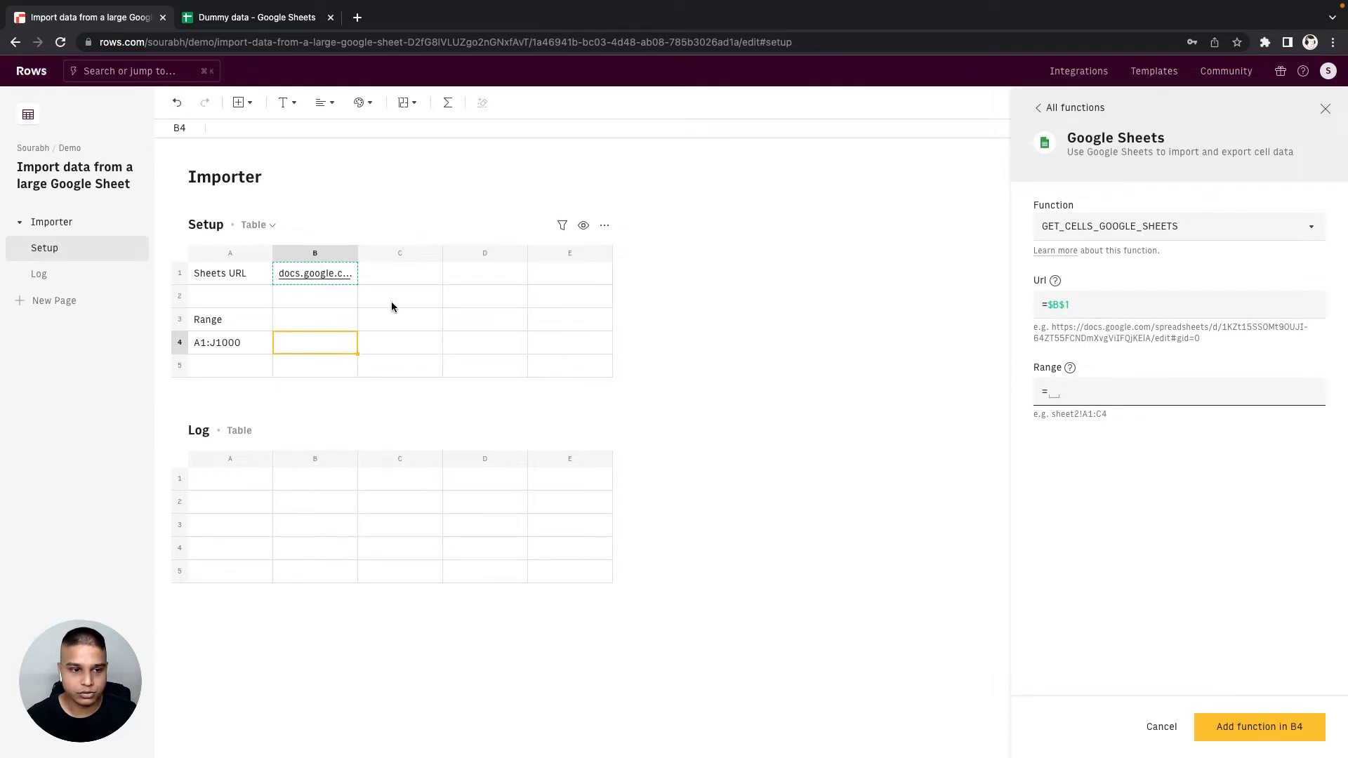
pyautogui.click(218, 343)
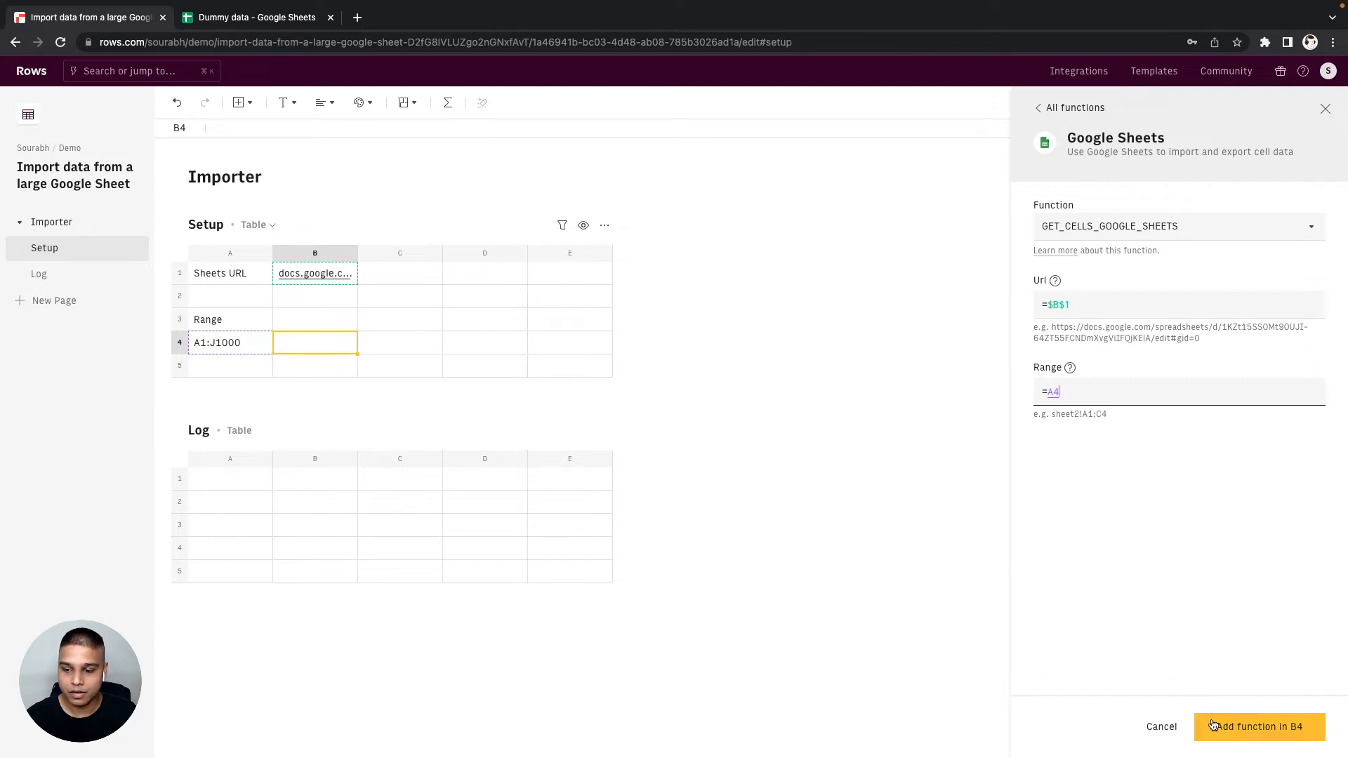
pyautogui.click(1238, 736)
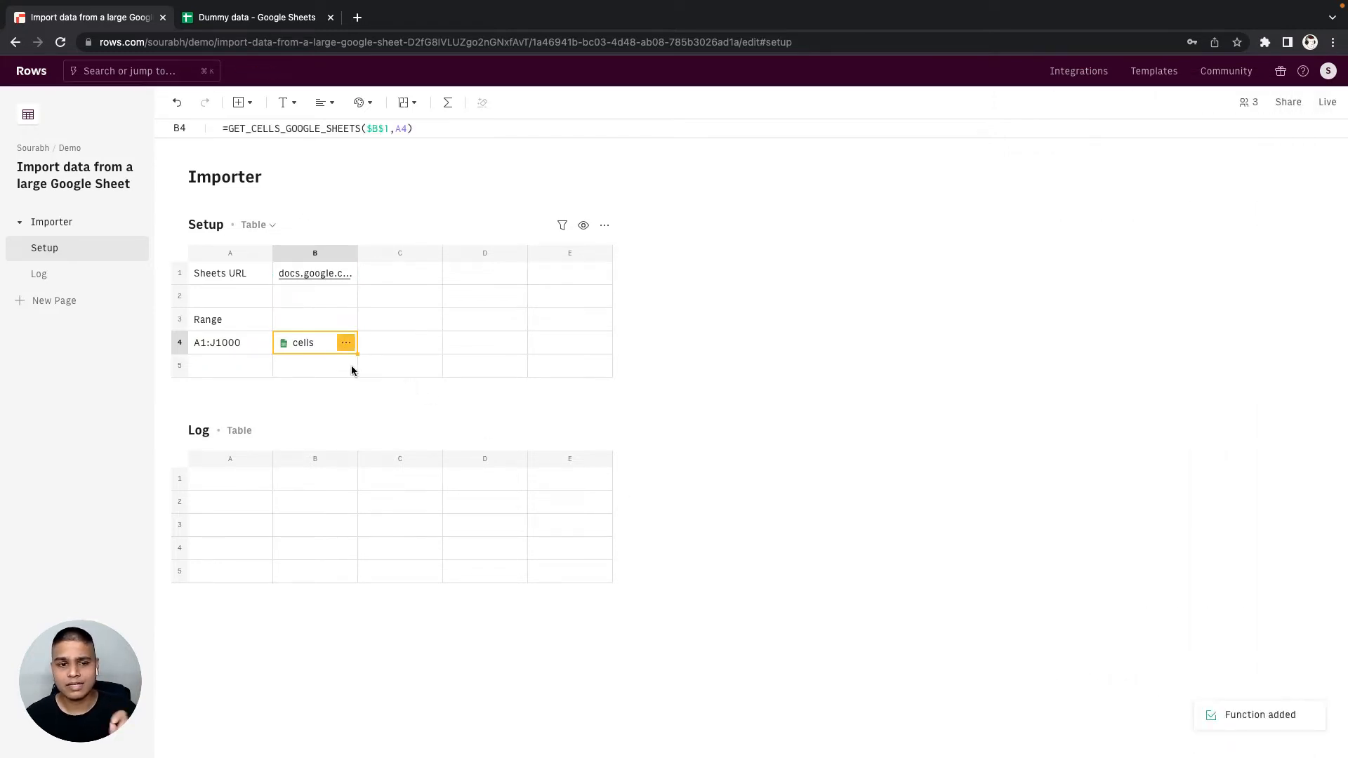
# - Copy the formula for the values list from all data of the B4 result and paste it into C4
pyautogui.click(346, 344)
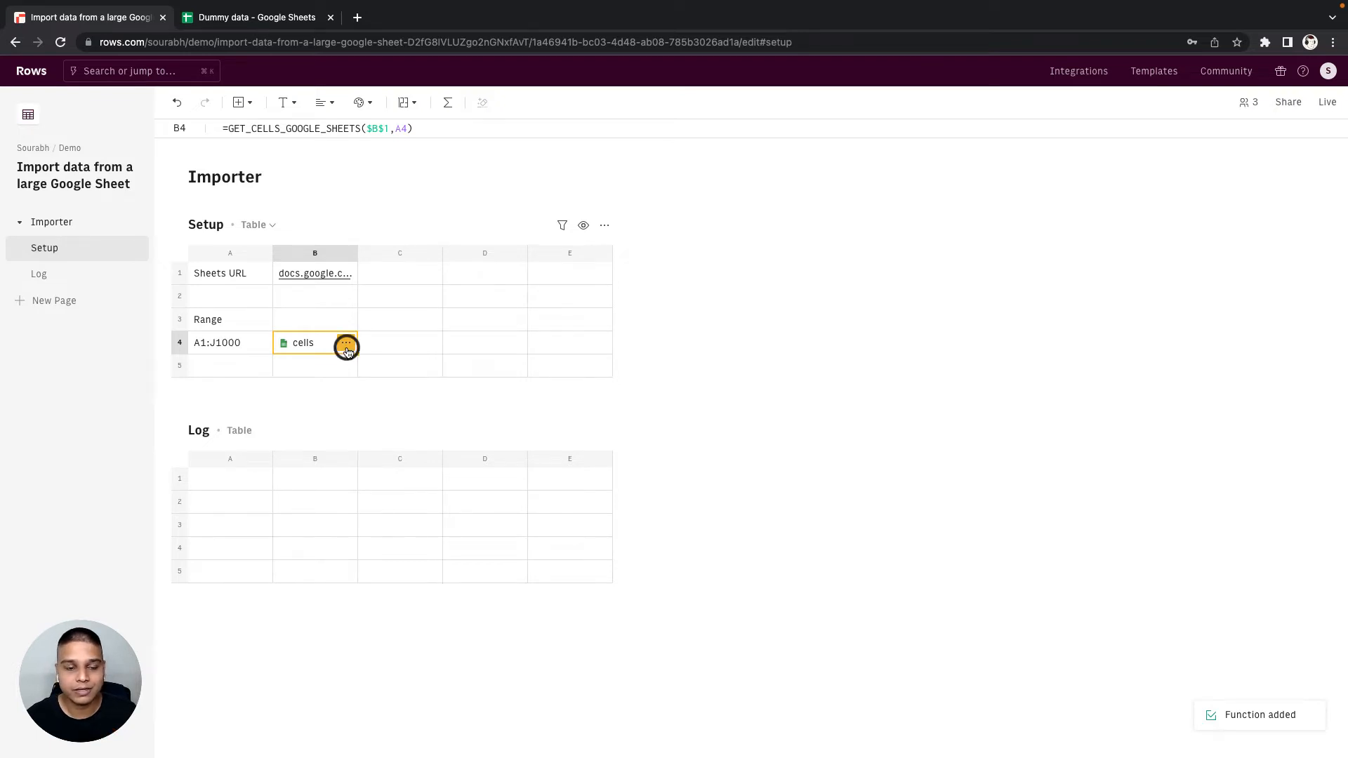
pyautogui.click(404, 461)
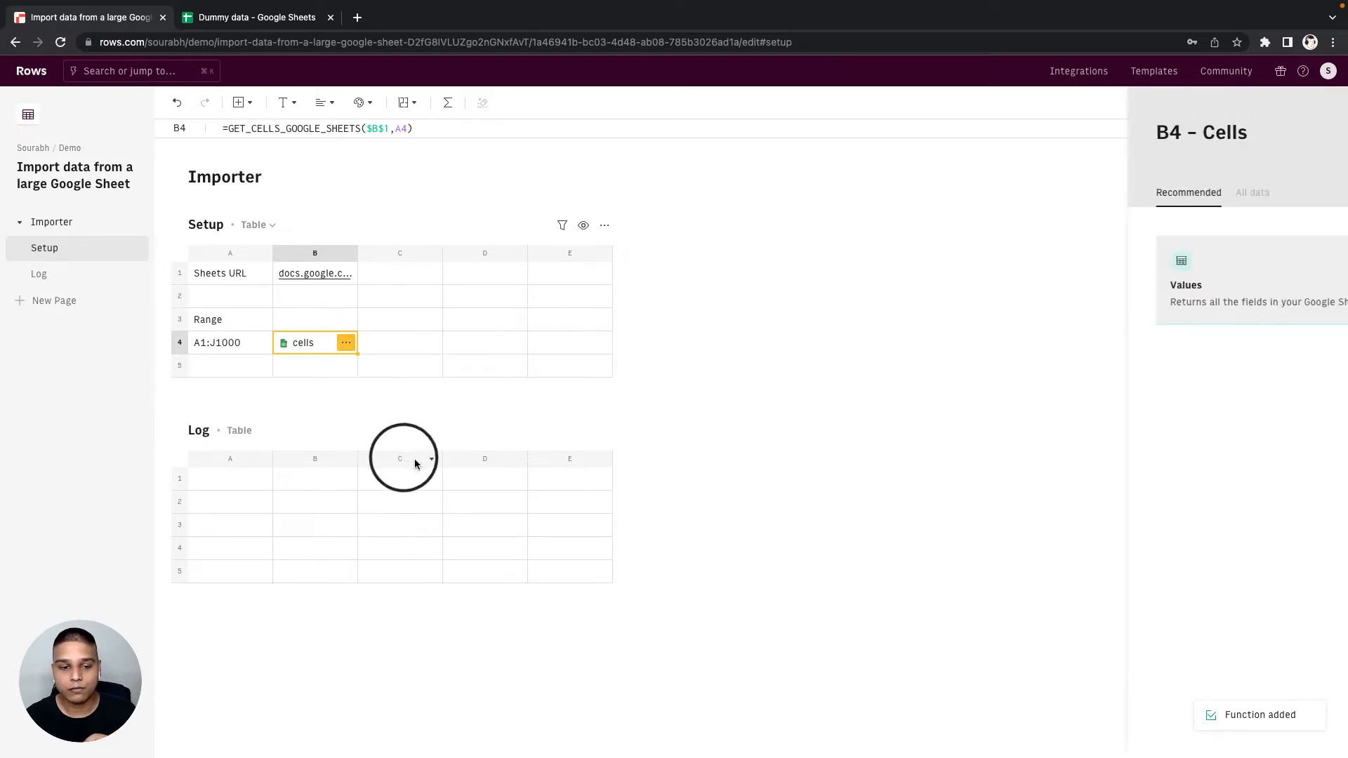
pyautogui.click(1126, 202)
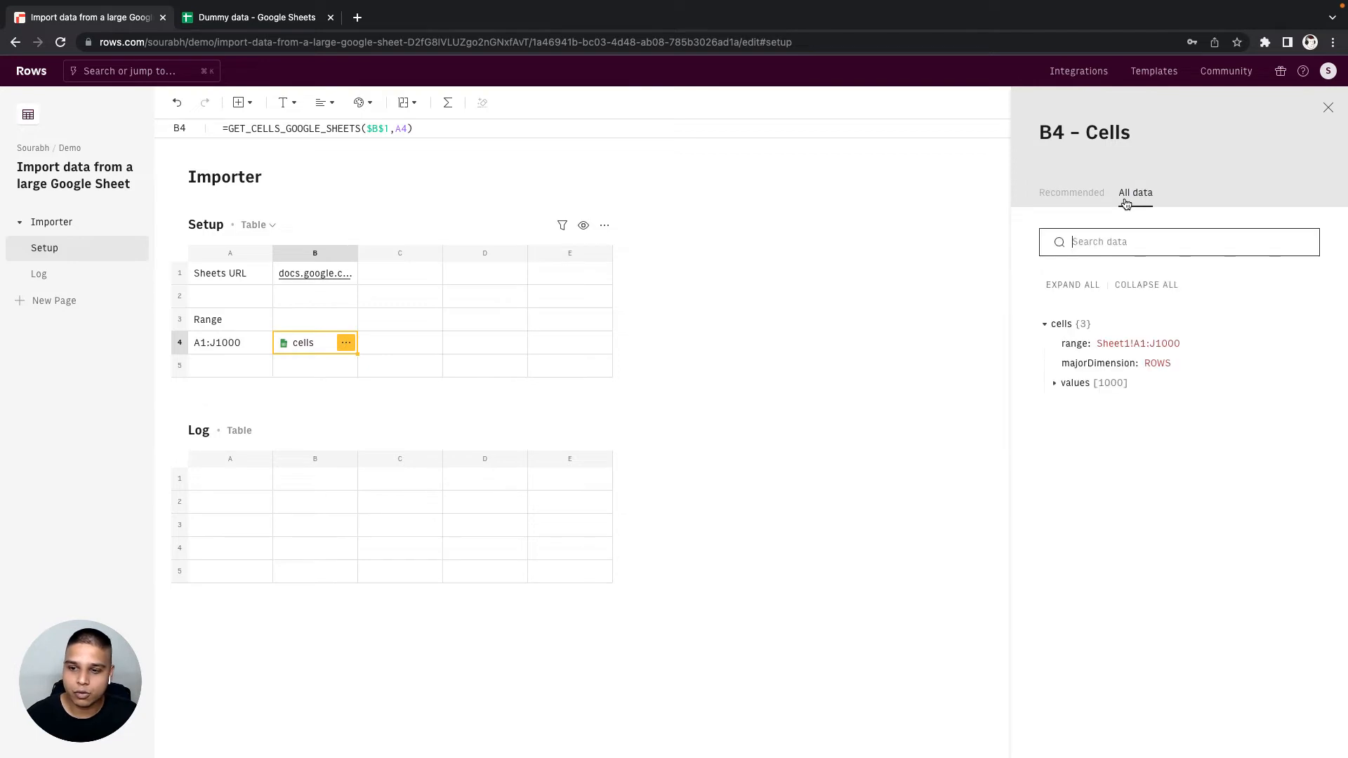
pyautogui.click(1133, 382)
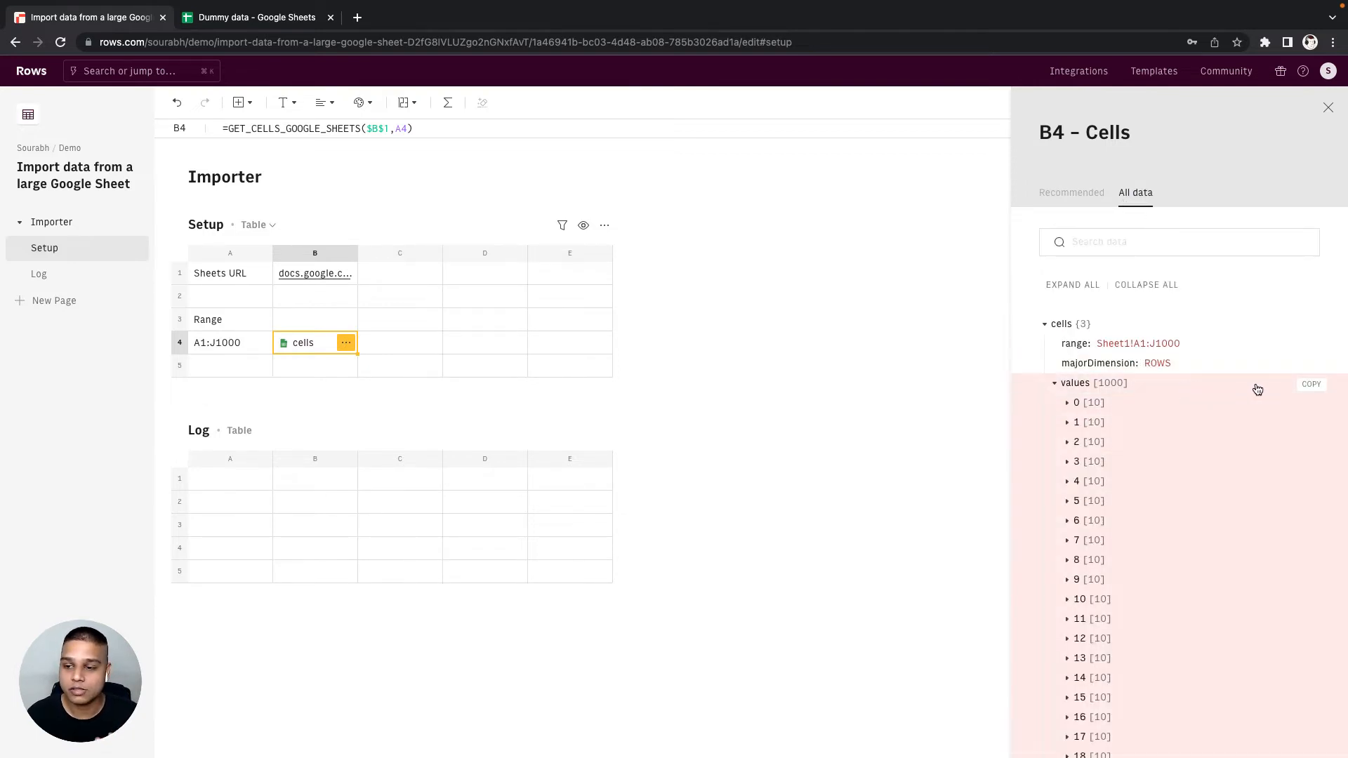
pyautogui.click(1313, 387)
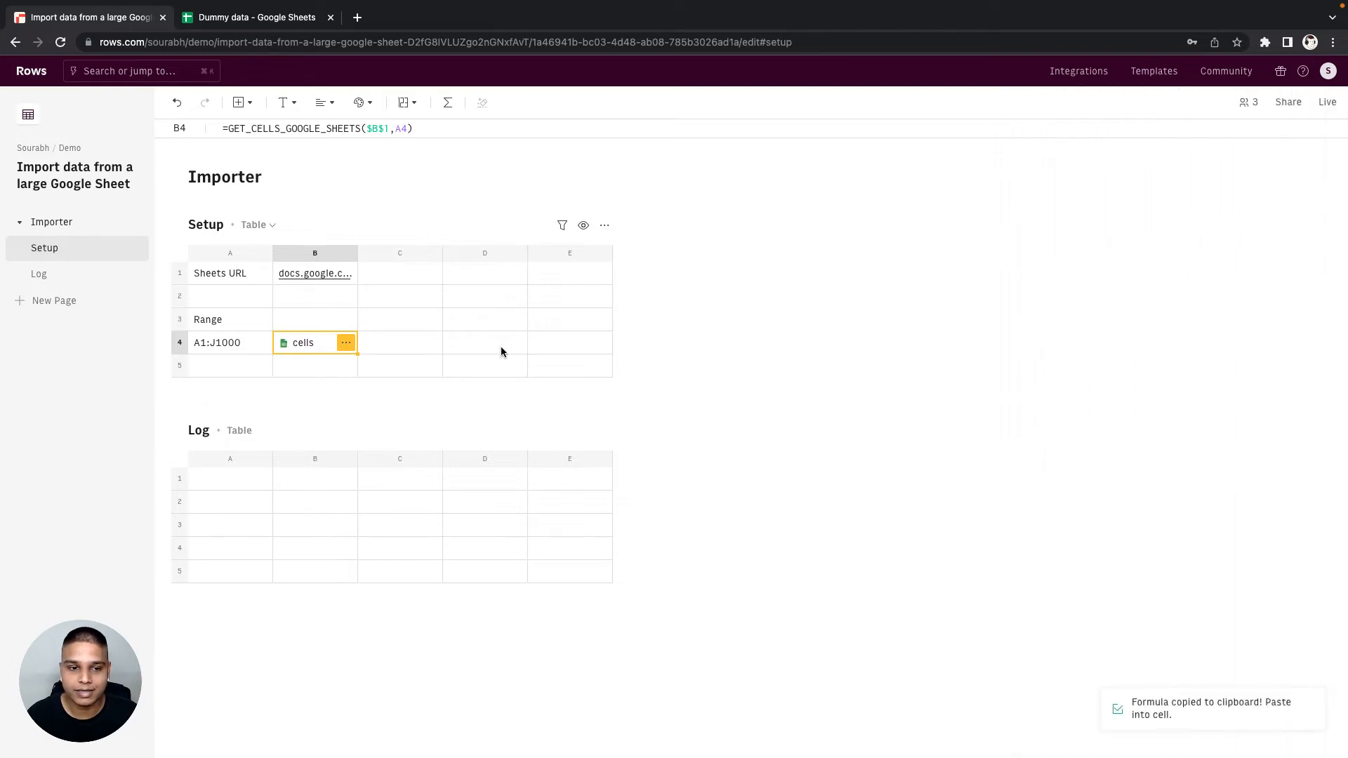
pyautogui.click(406, 346)
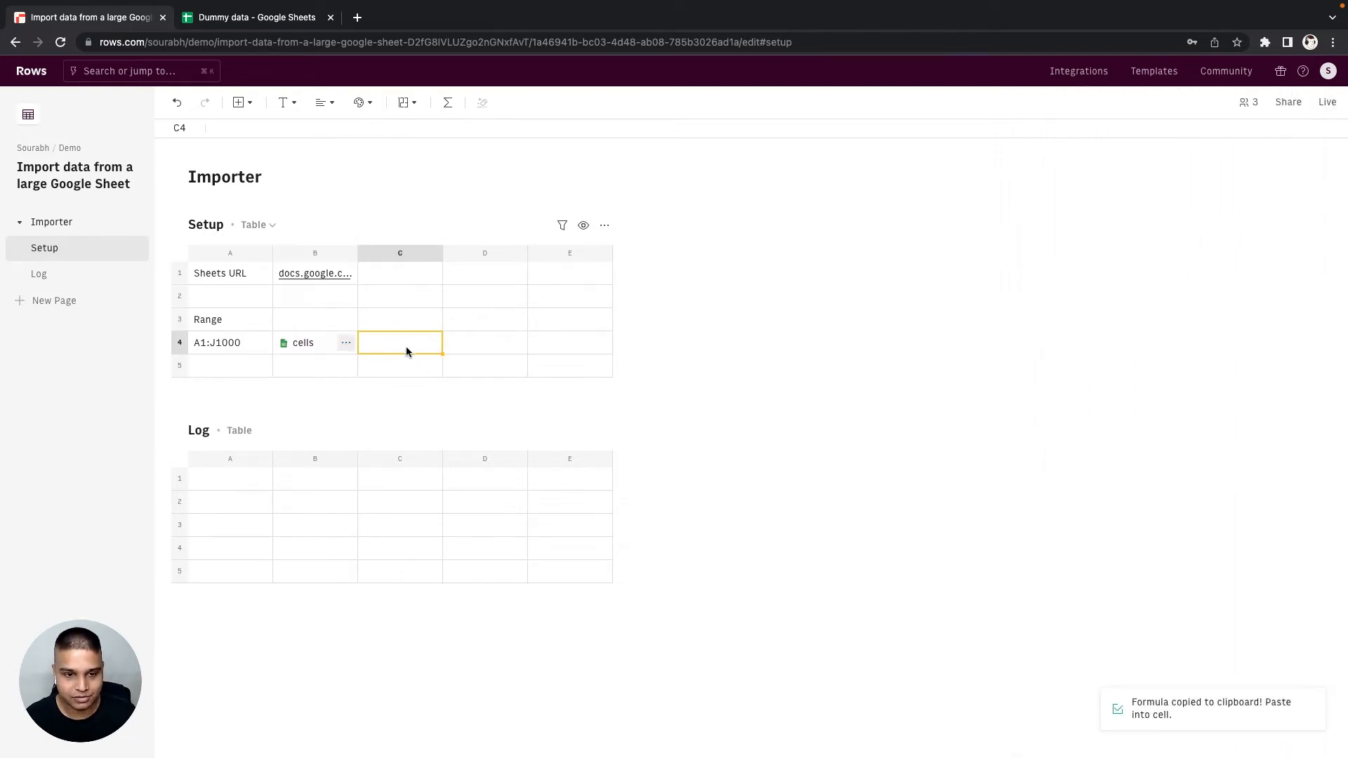
pyautogui.press('super+v')
# - Enter the headings "Sheets API" in B3 and "Values" in C3 of the Setup table
pyautogui.press('Up')
pyautogui.press('Left')
pyautogui.write('Sheets APU')
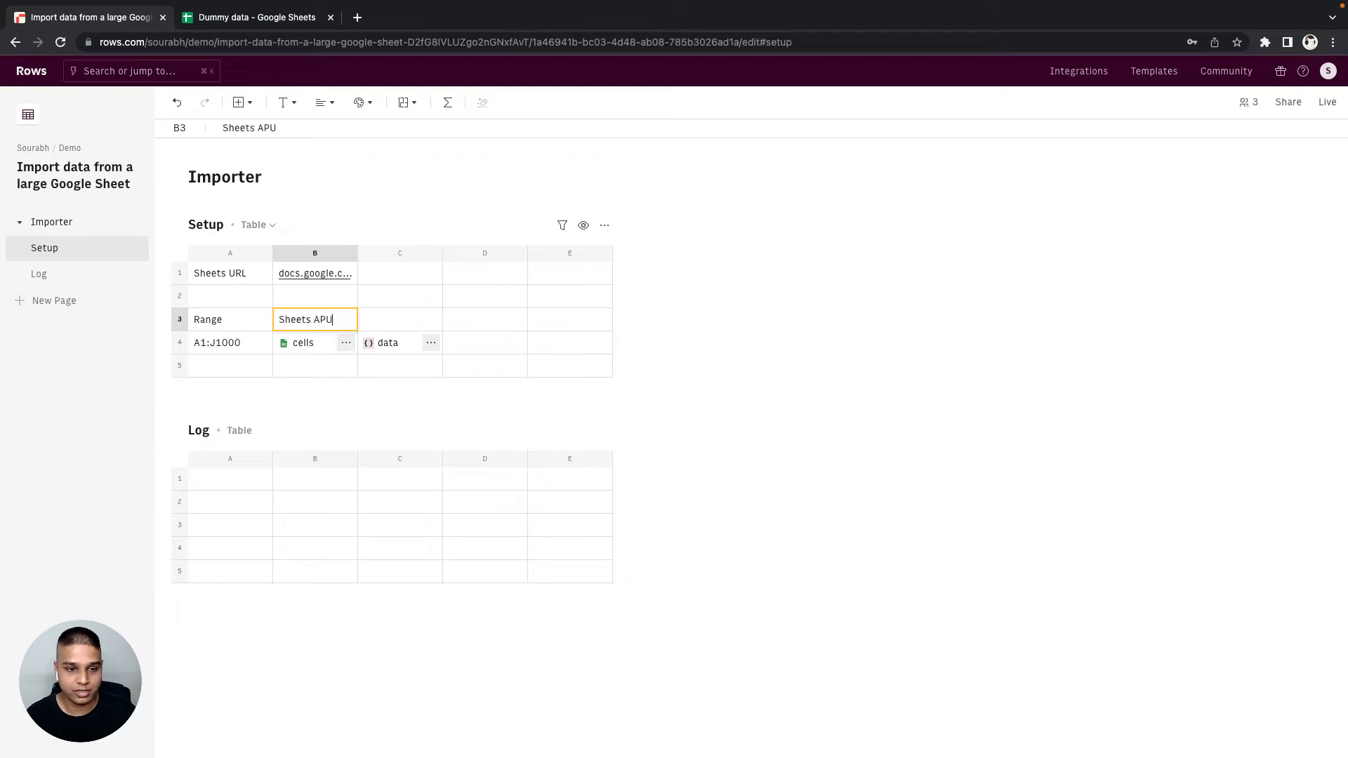
pyautogui.press('BackSpace')
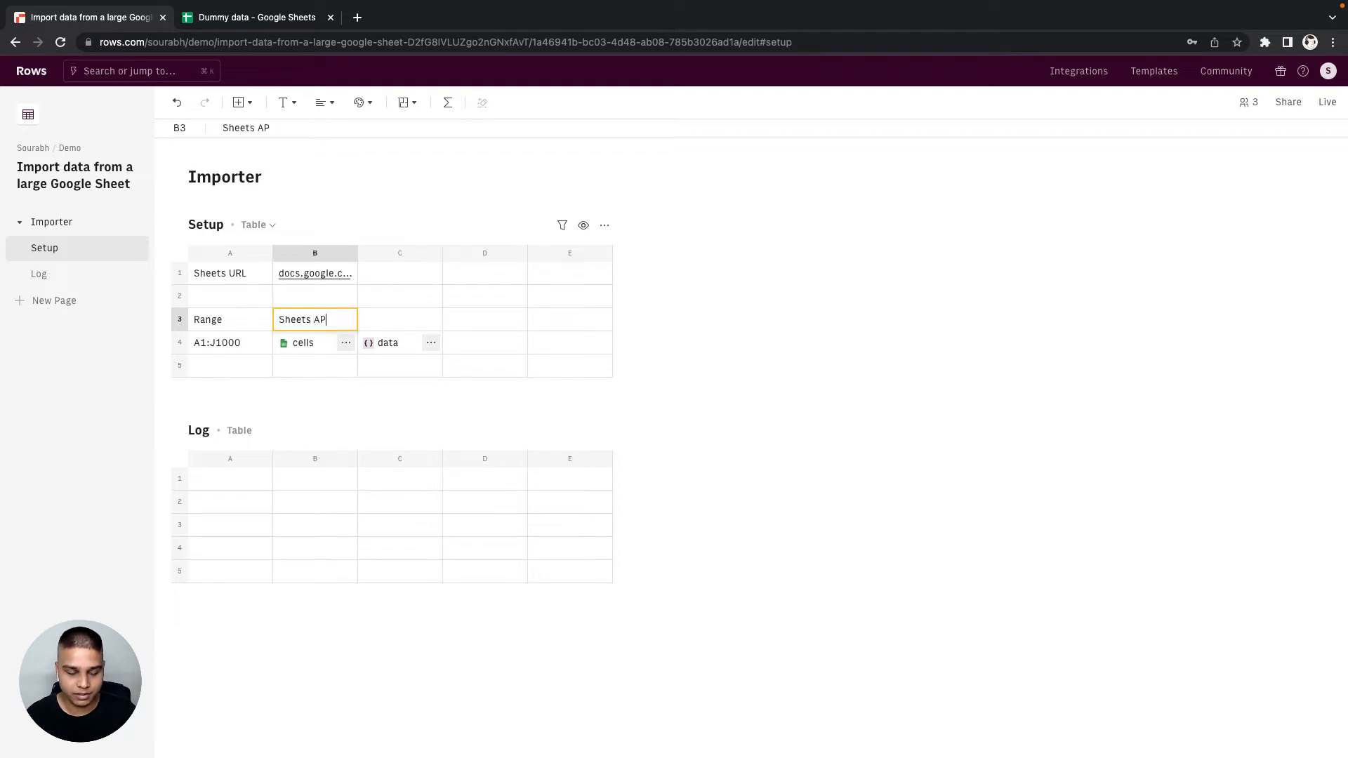
pyautogui.write('I')
pyautogui.press('Tab')
pyautogui.write('Values')
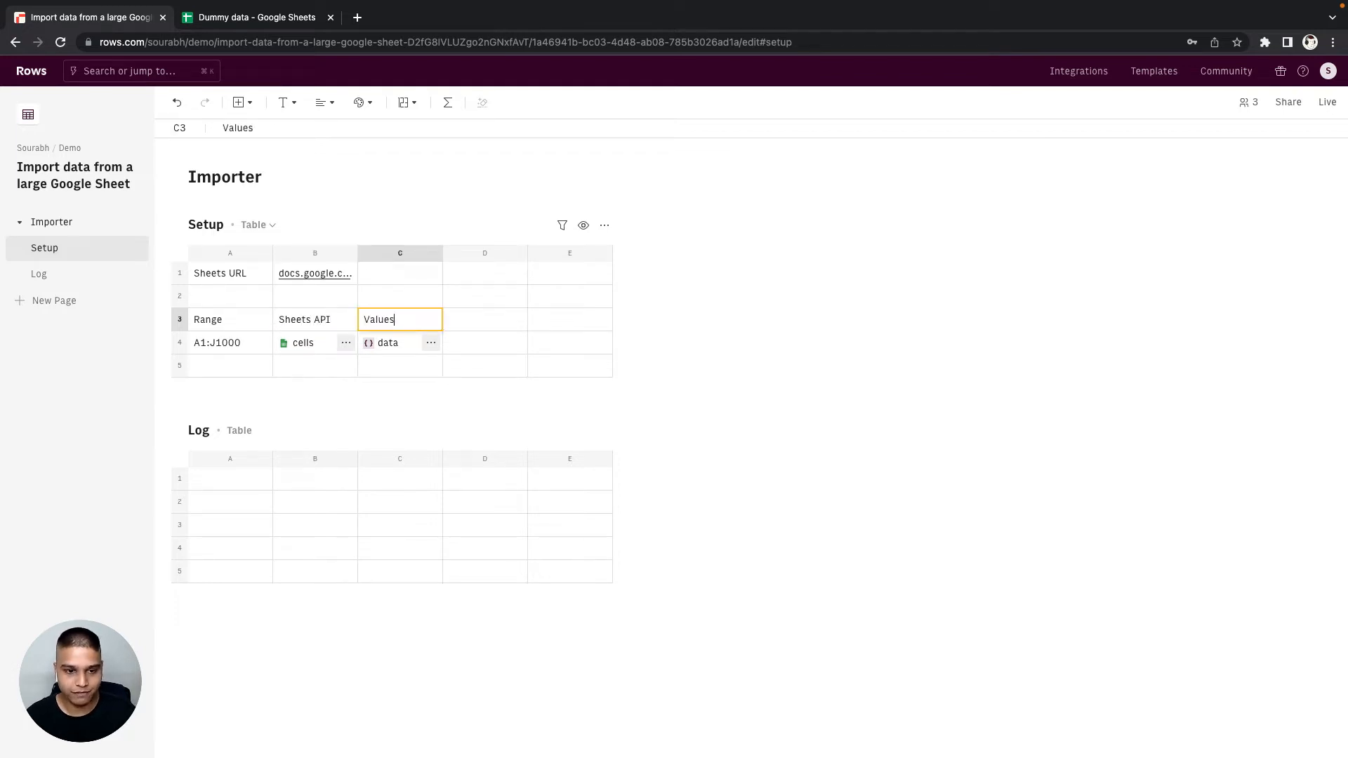
pyautogui.press('Tab')
pyautogui.click(409, 328)
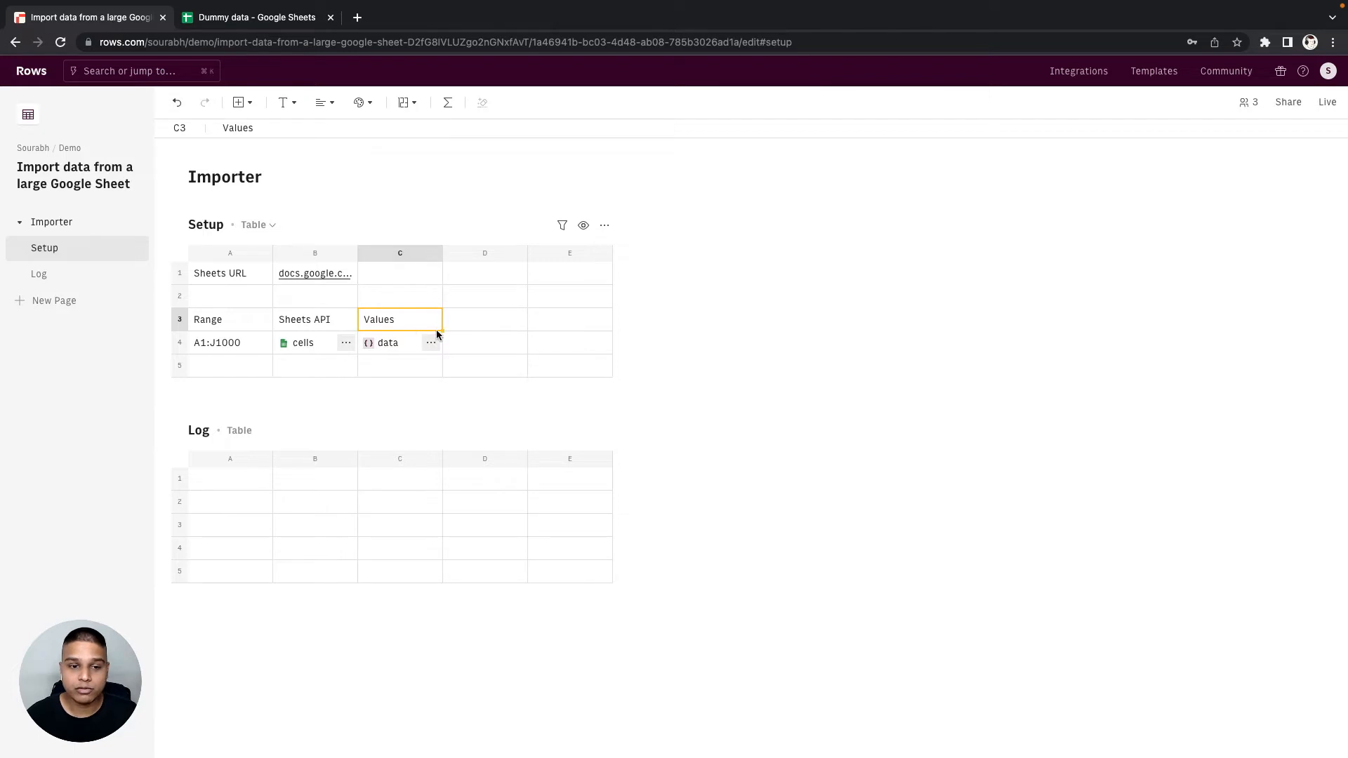
# - Enter =PARSE(C4,"length()") in D4 of the Setup table to count the returned rows
pyautogui.click(466, 344)
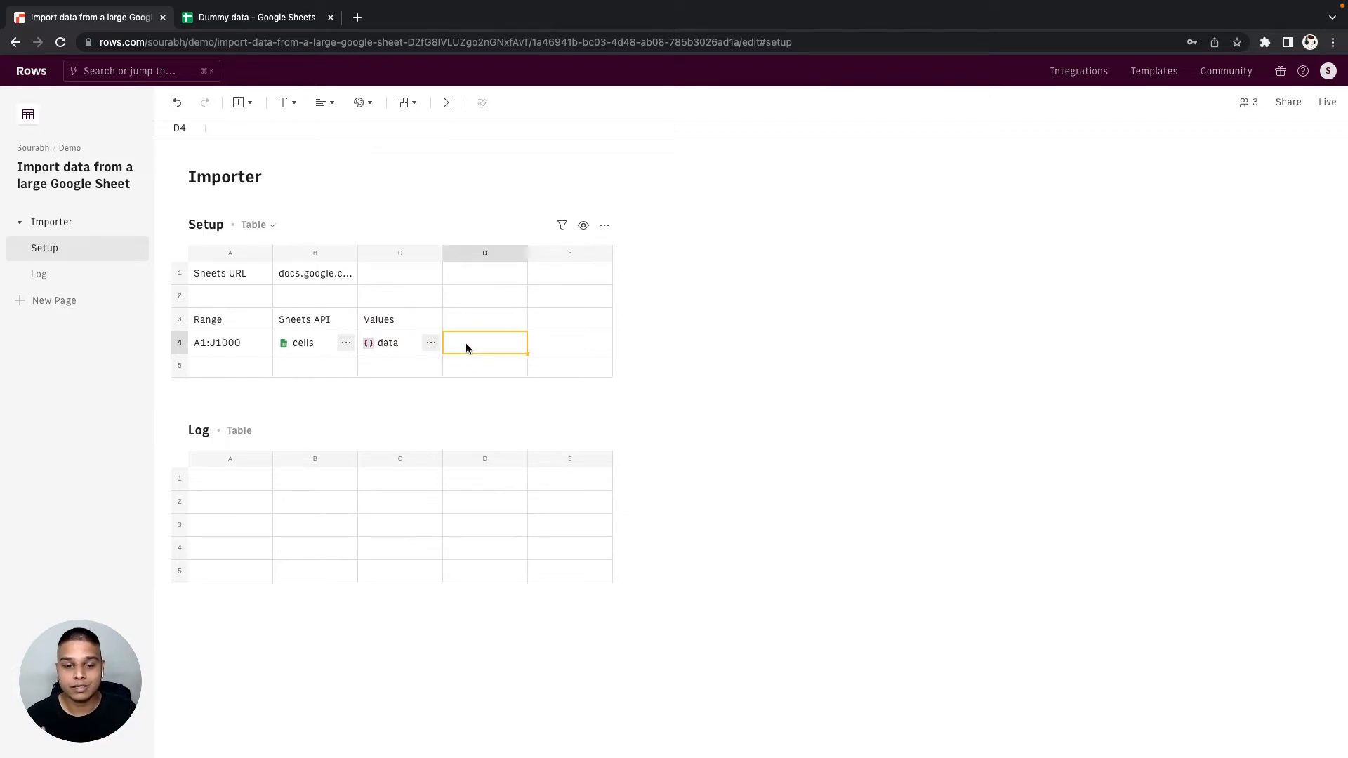
pyautogui.write('=PARSE(')
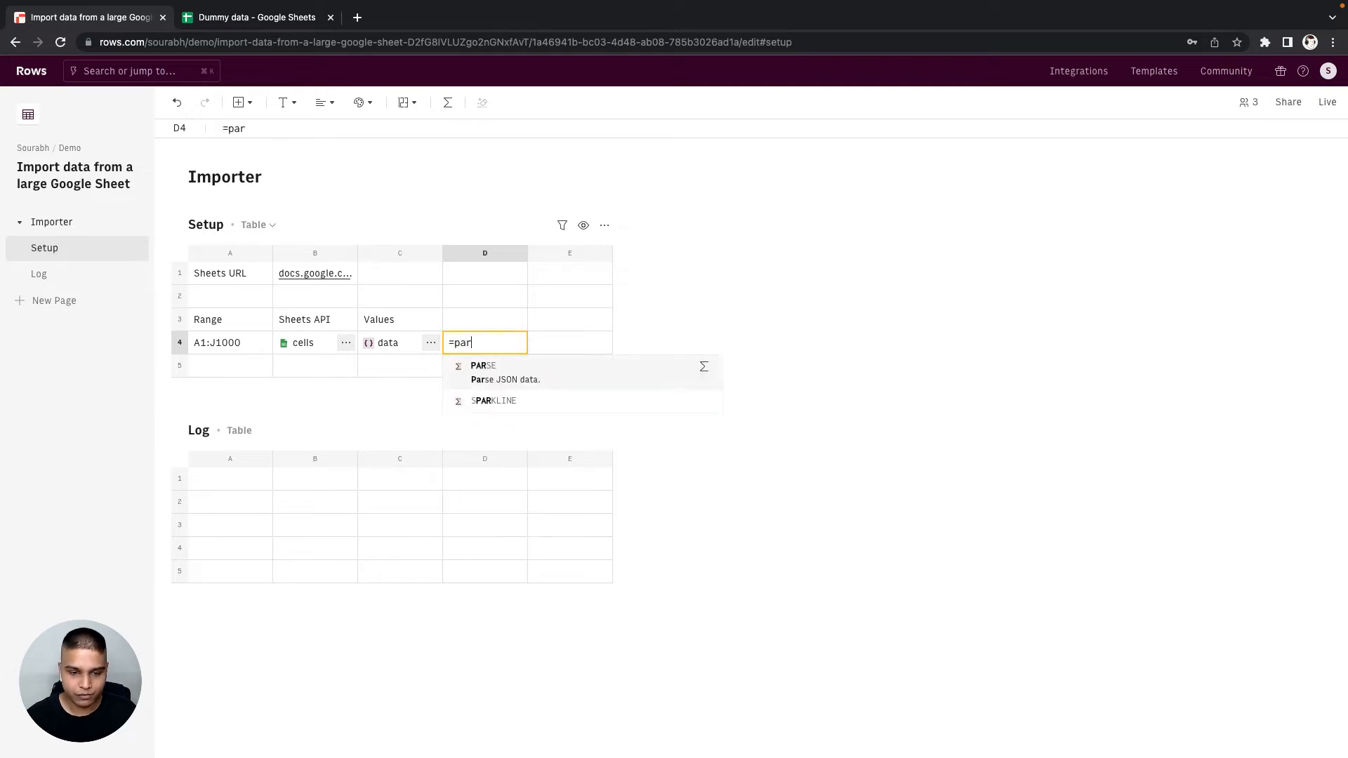
pyautogui.write('C4')
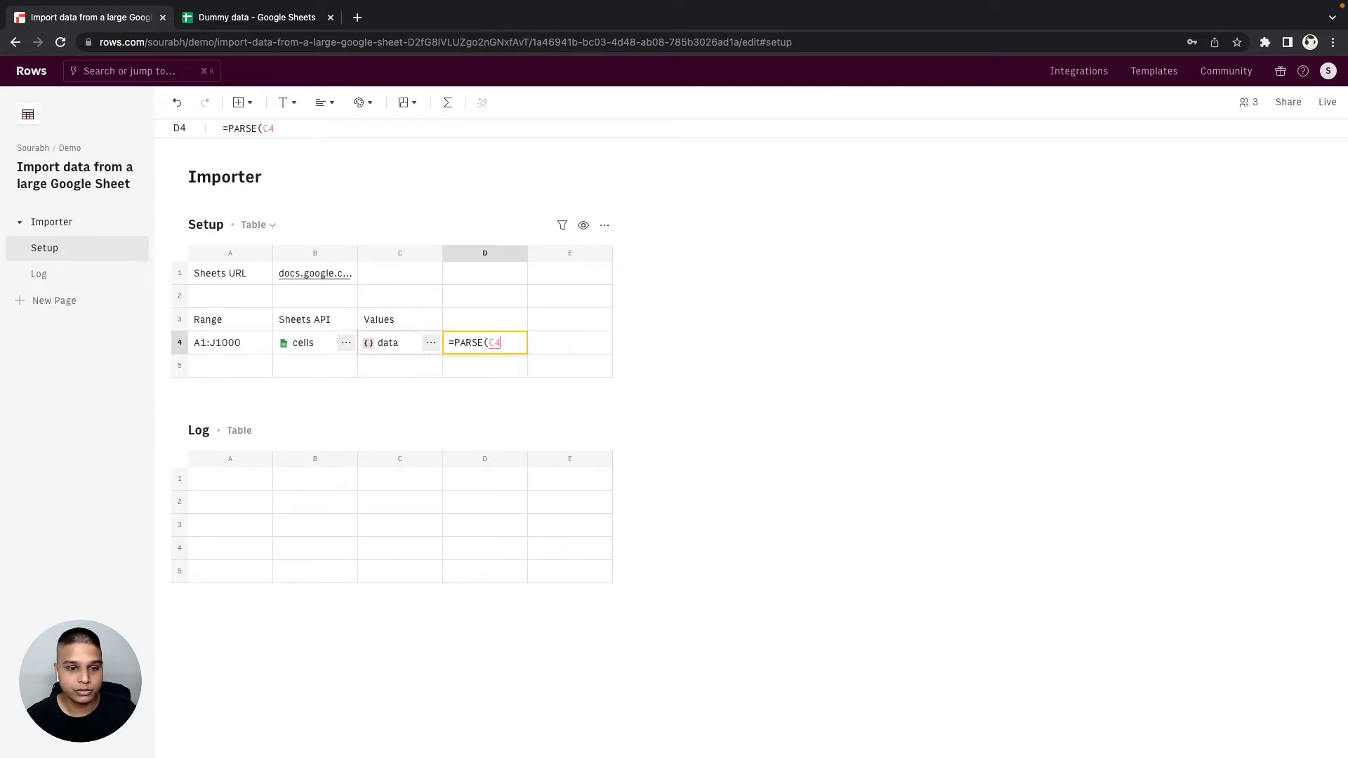
pyautogui.write(',"len')
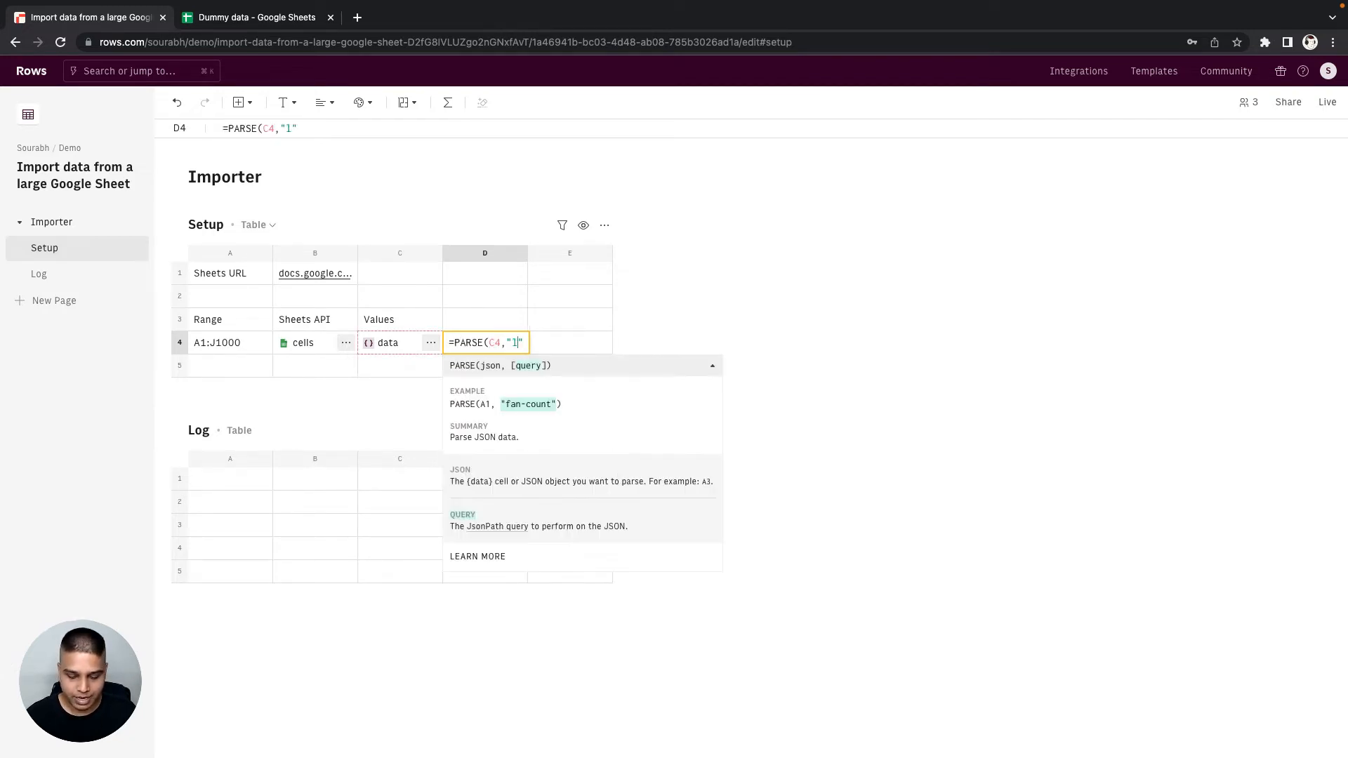
pyautogui.write('gth()')
pyautogui.press('Return')
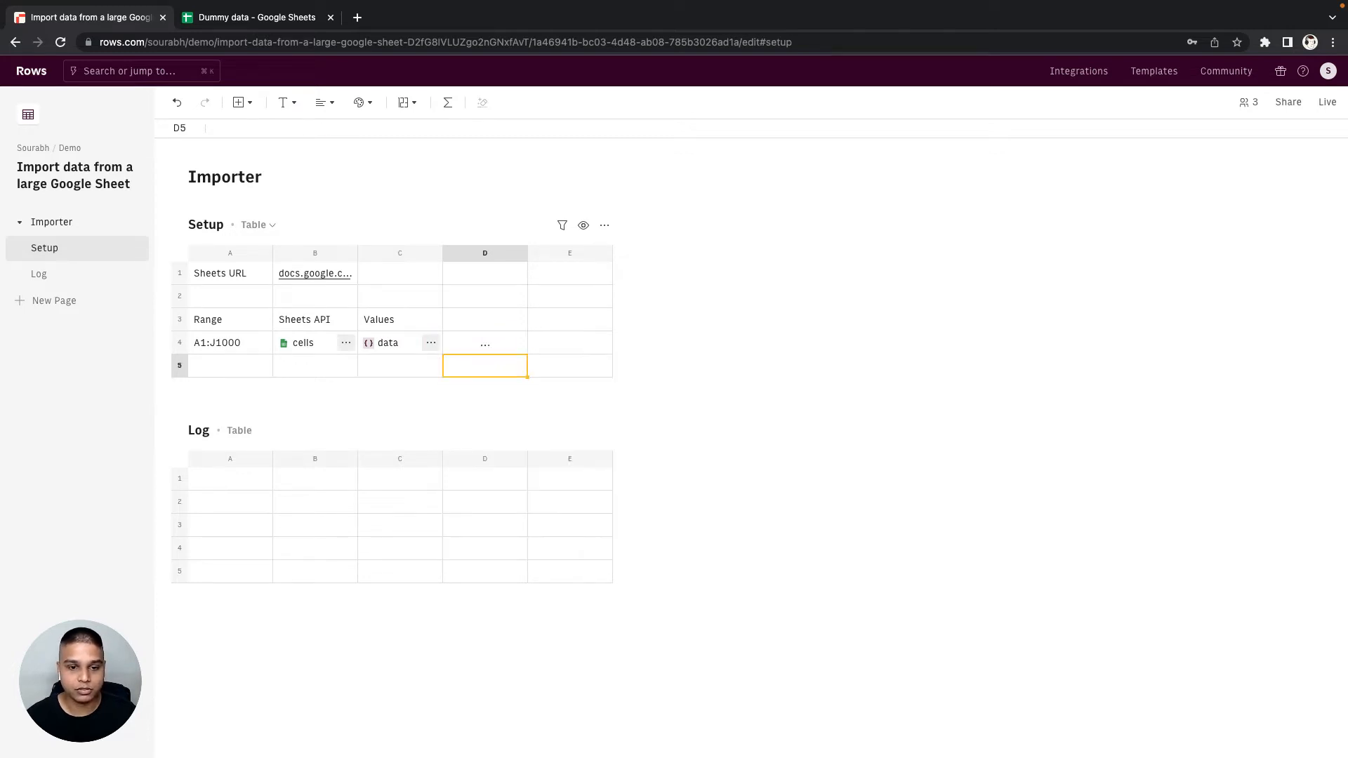
# - Enter the heading "Count" in D3 above the PARSE formula
pyautogui.press('Up')
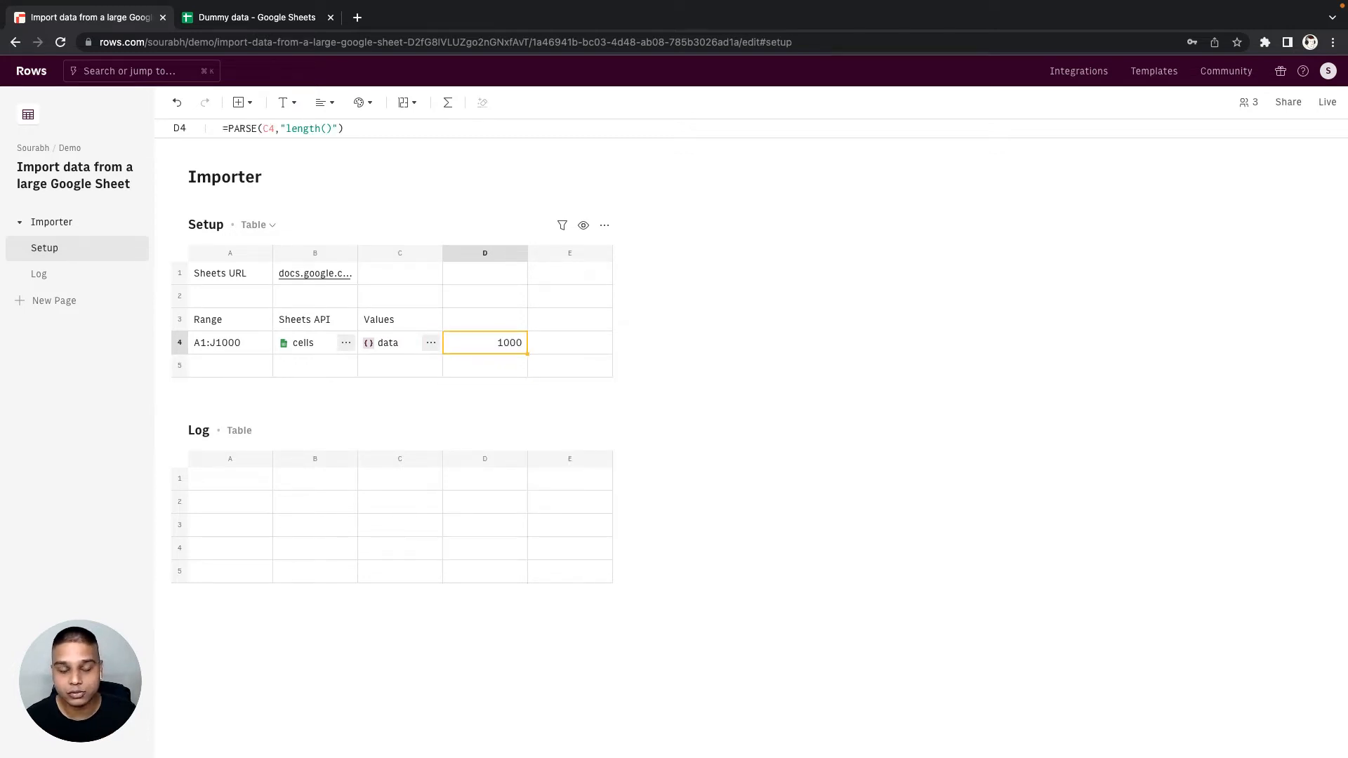
pyautogui.click(485, 320)
pyautogui.write('Count')
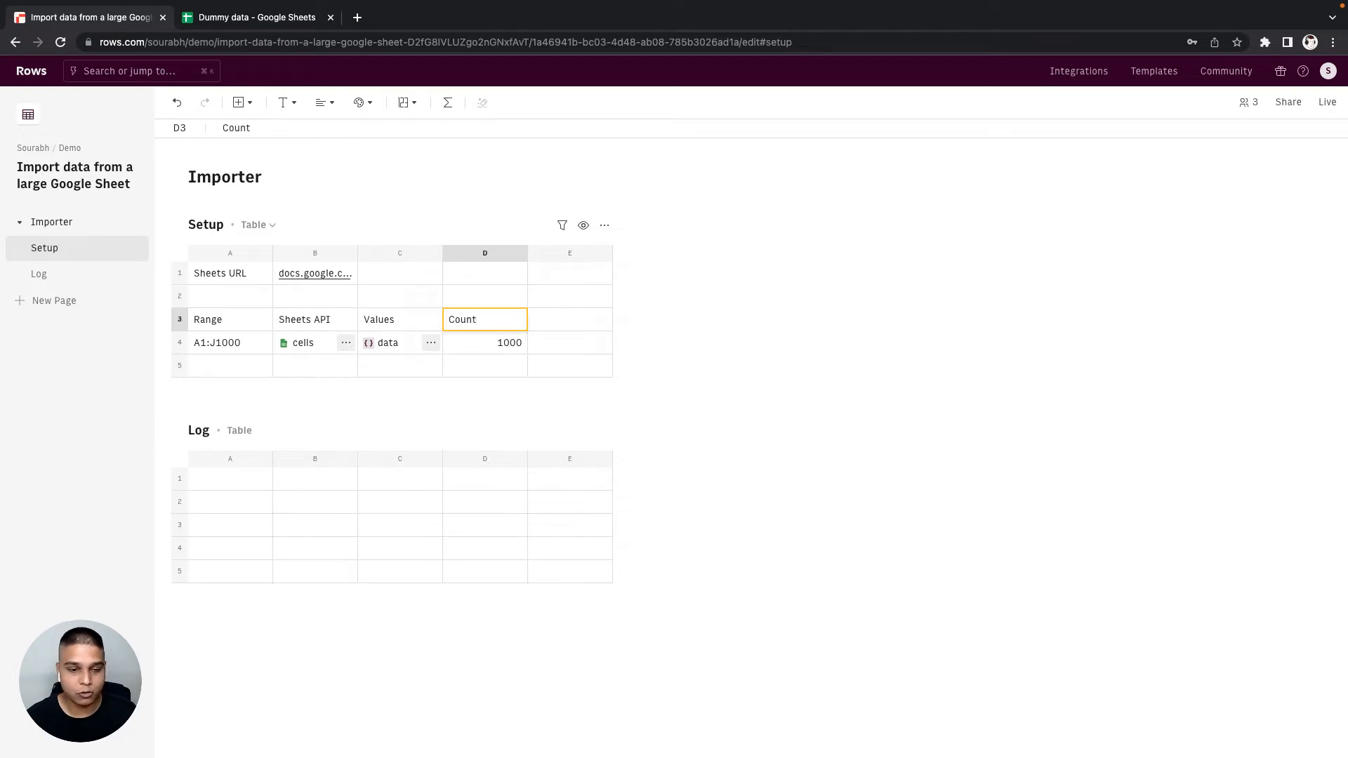
pyautogui.press('Tab')
pyautogui.press('Down')
pyautogui.press('Left')
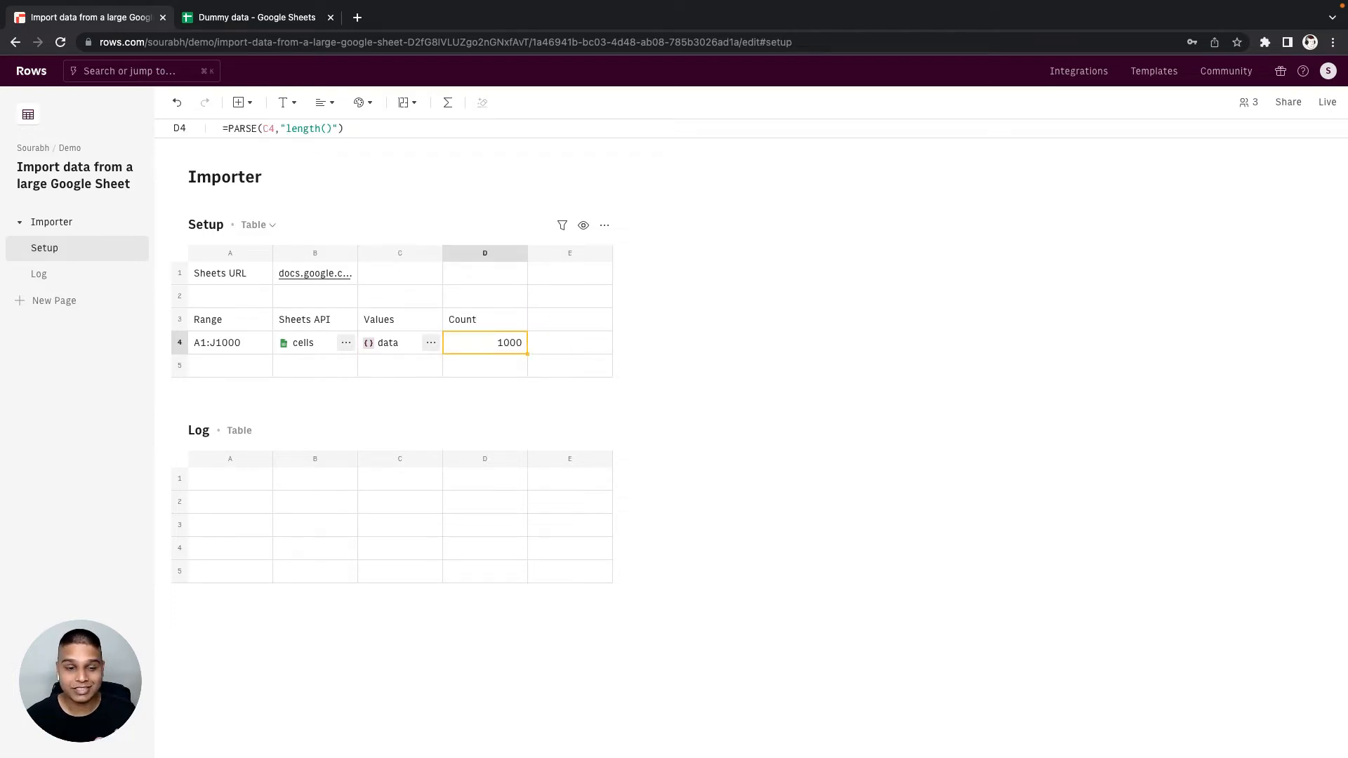
# - Enter =INSERT(C4,'Log'!$A$1:$J$1) in E4 of the Setup table to write the values into the Log table
pyautogui.click(570, 343)
pyautogui.write('=INSERT(')
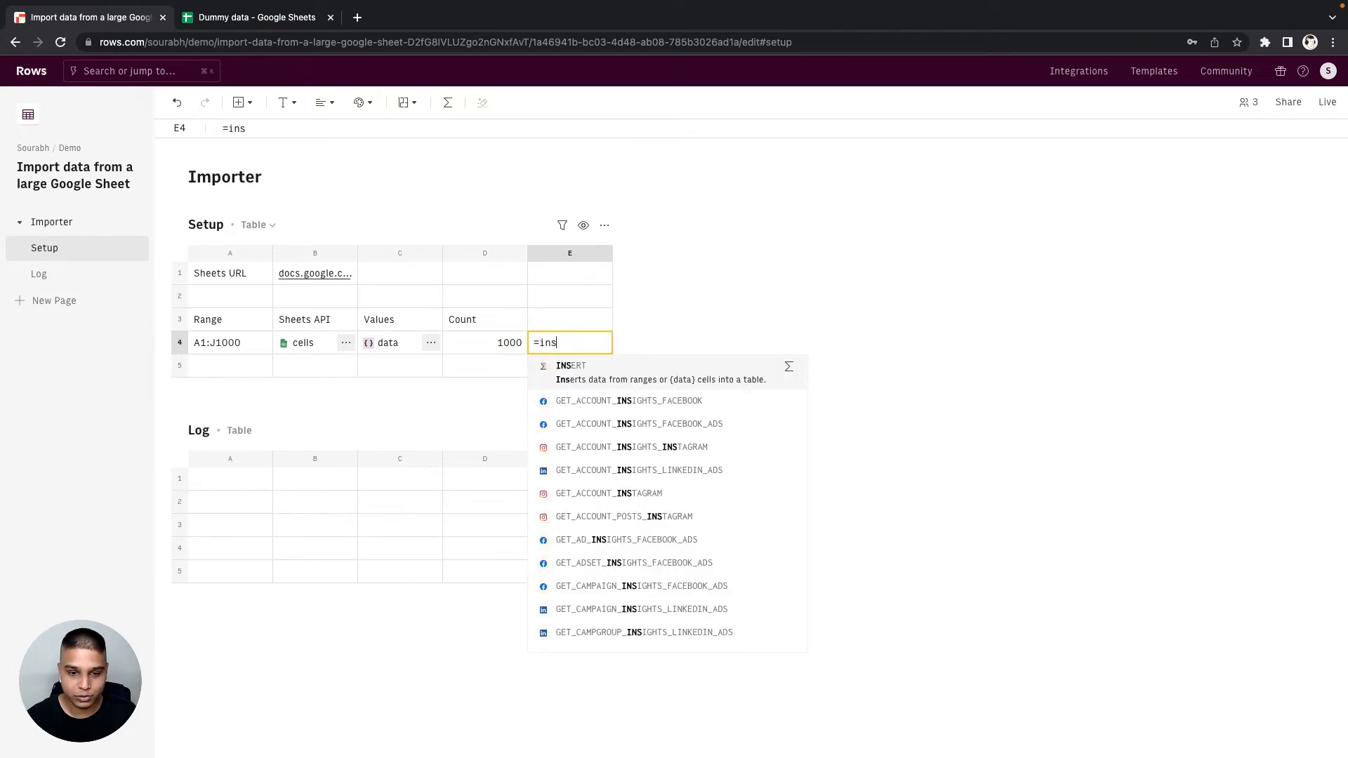
pyautogui.write(',')
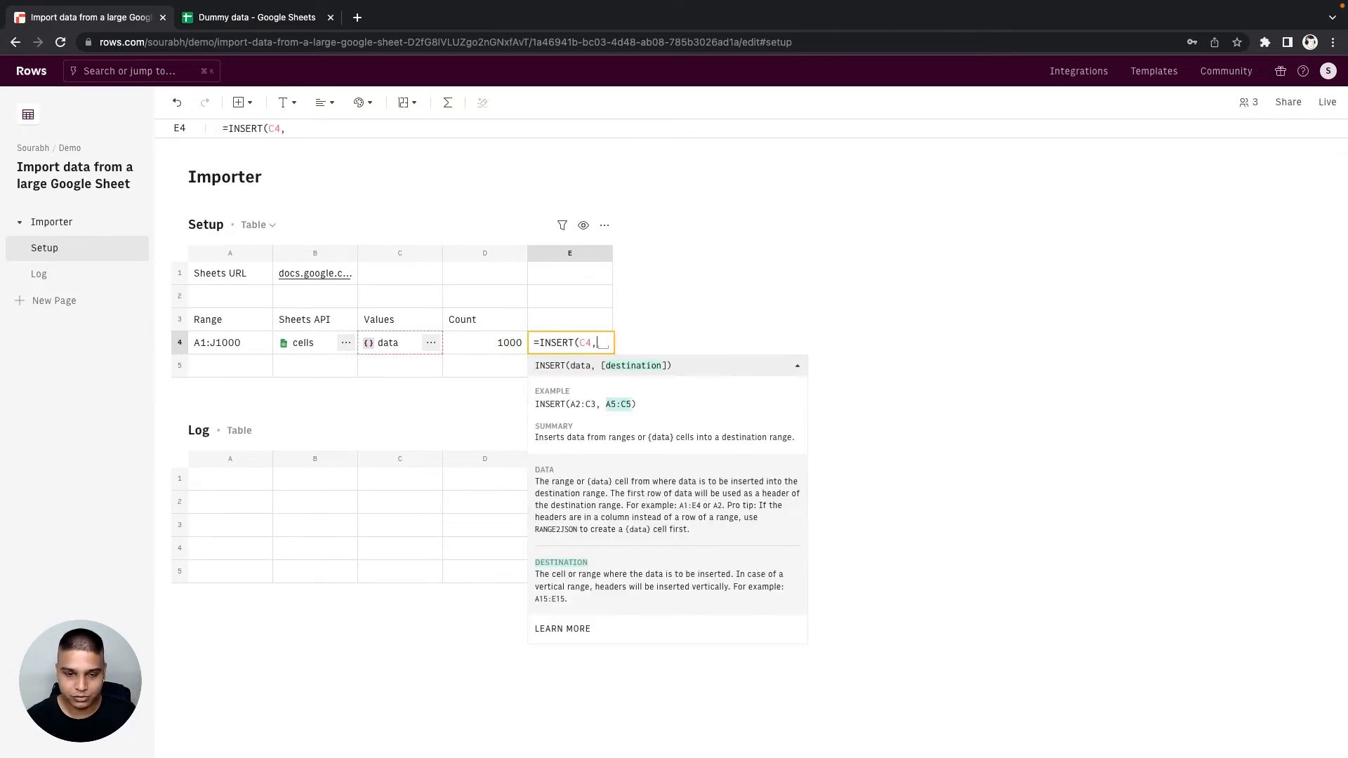
pyautogui.click(178, 479)
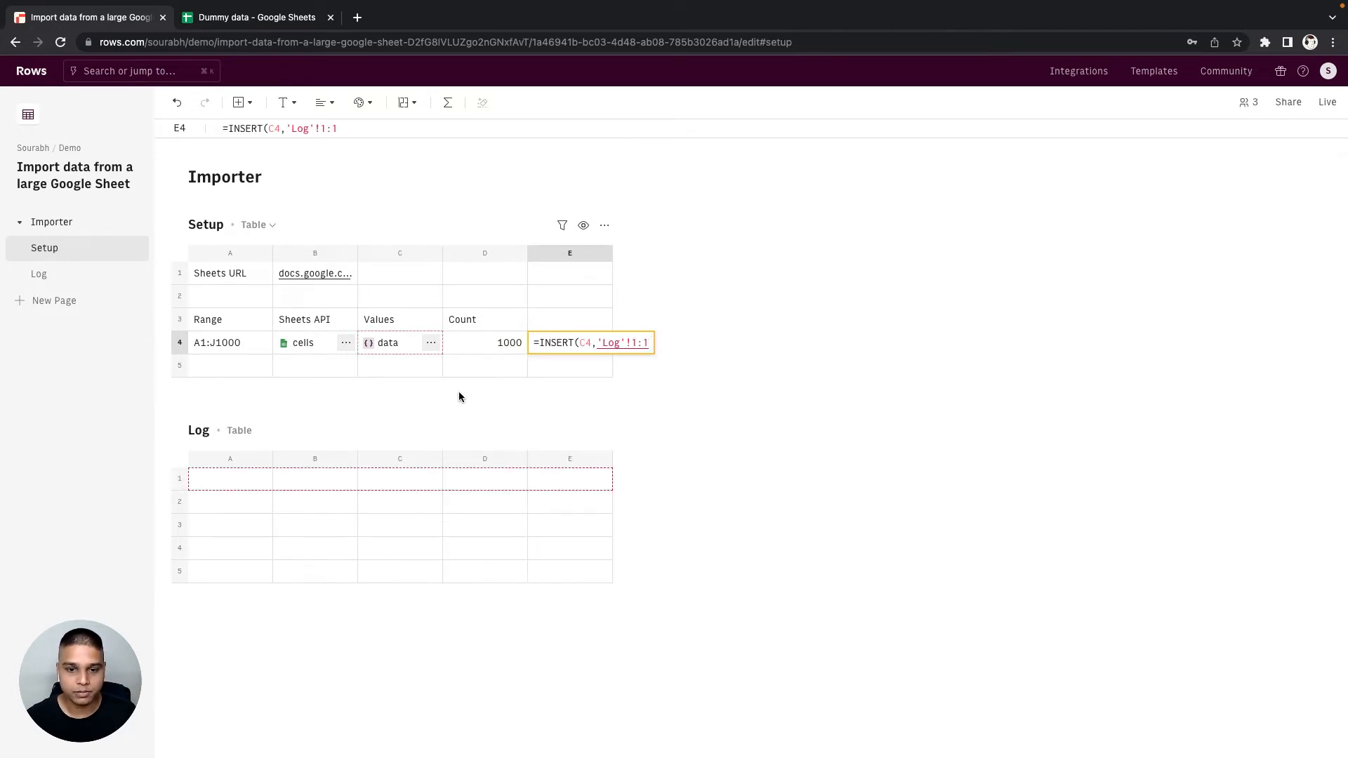
pyautogui.click(628, 345)
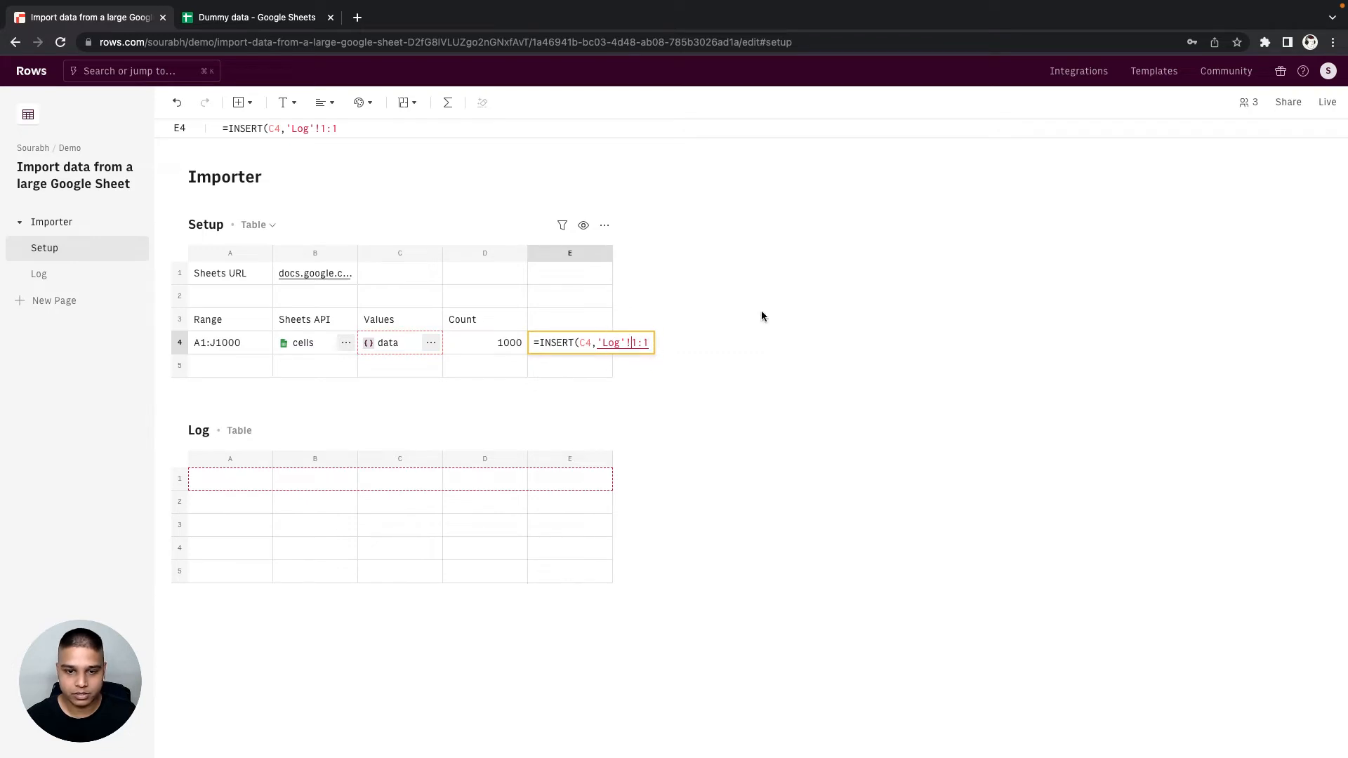
pyautogui.write('A$1:$')
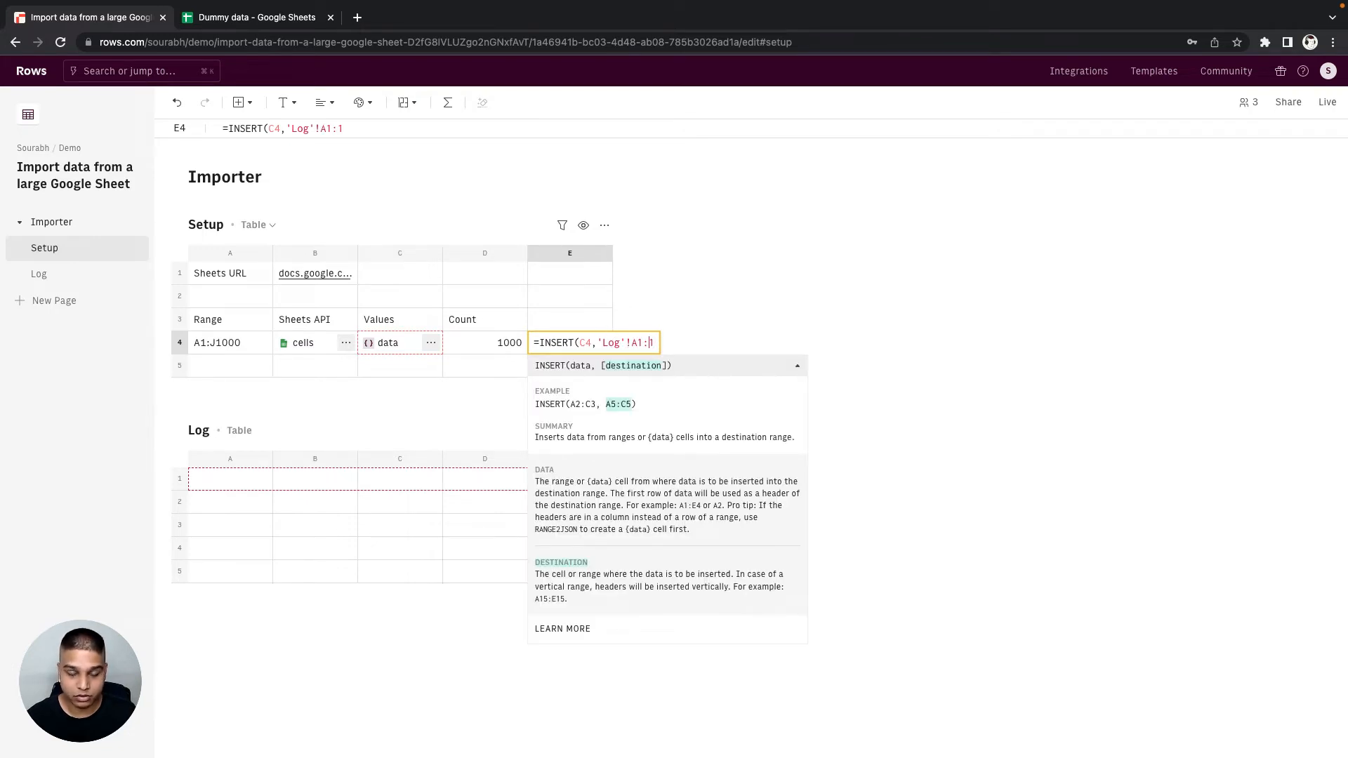
pyautogui.write('J')
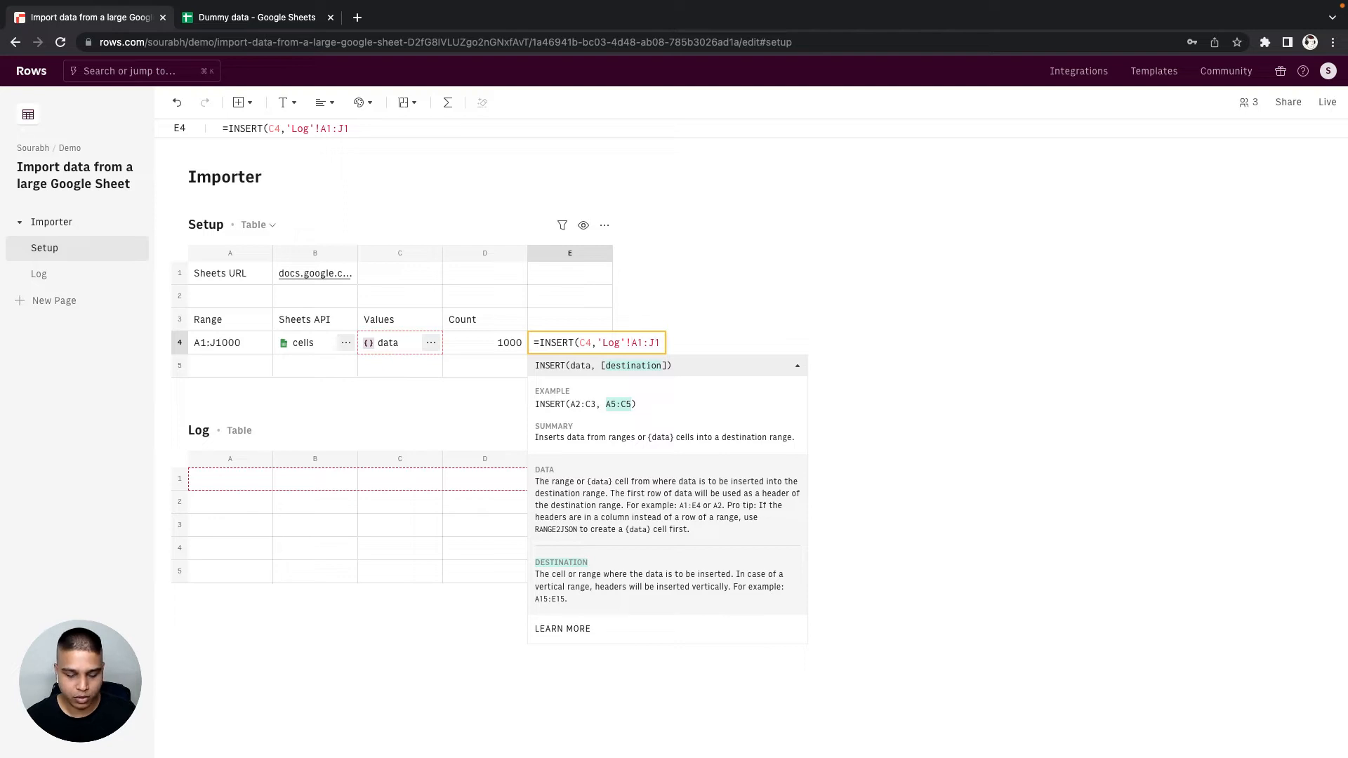
pyautogui.write('$')
pyautogui.press('Right')
pyautogui.write('$')
pyautogui.press('Right')
pyautogui.press('Right')
pyautogui.write('$')
pyautogui.press('Right')
pyautogui.write('$')
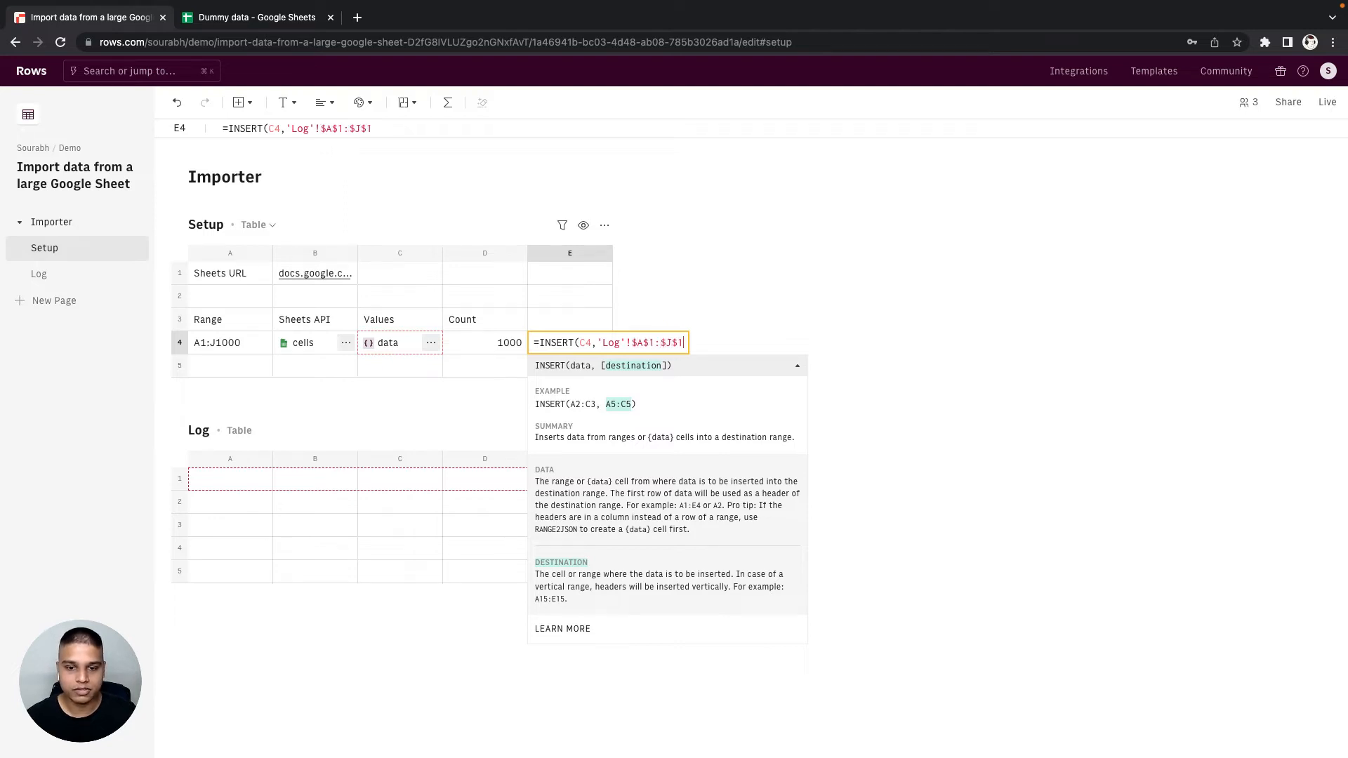
pyautogui.press('Return')
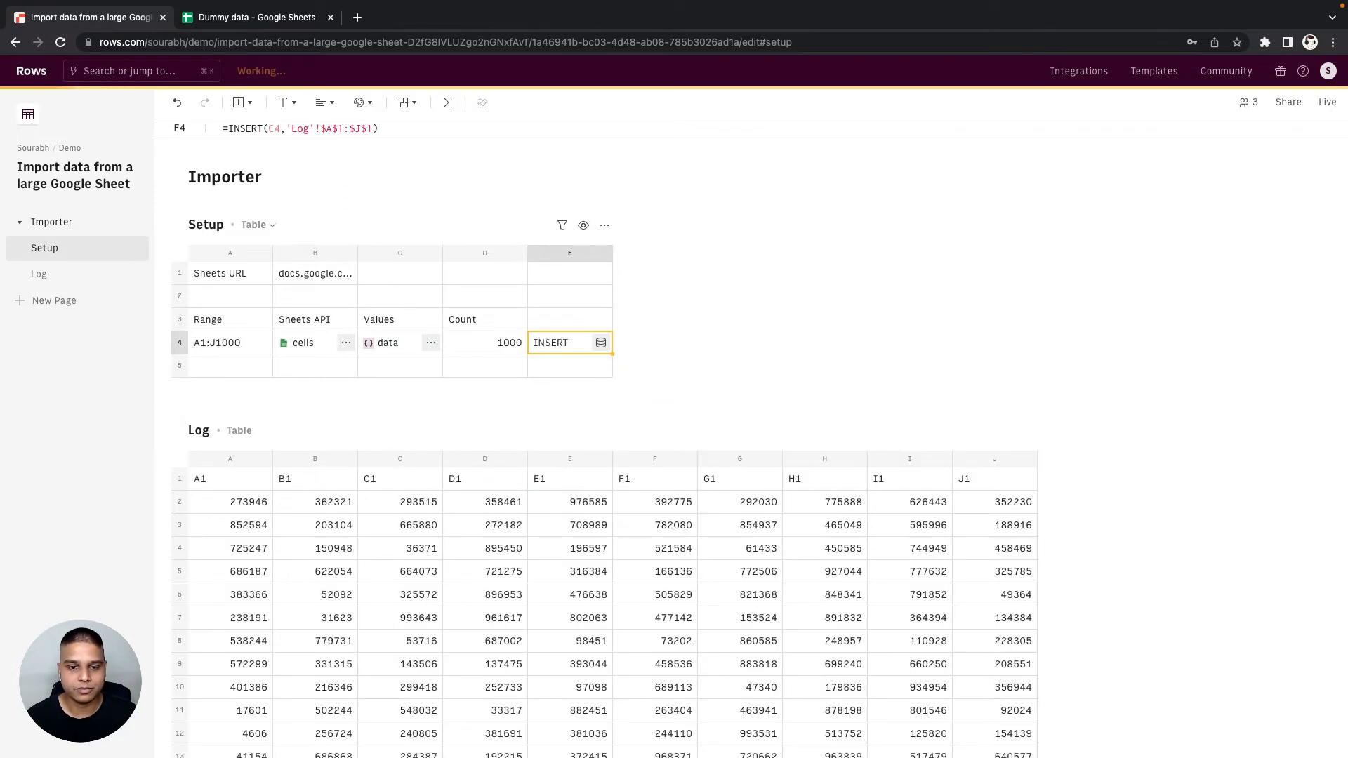
# - Enter the heading "Add to Log" in E3 above the INSERT formula
pyautogui.click(560, 322)
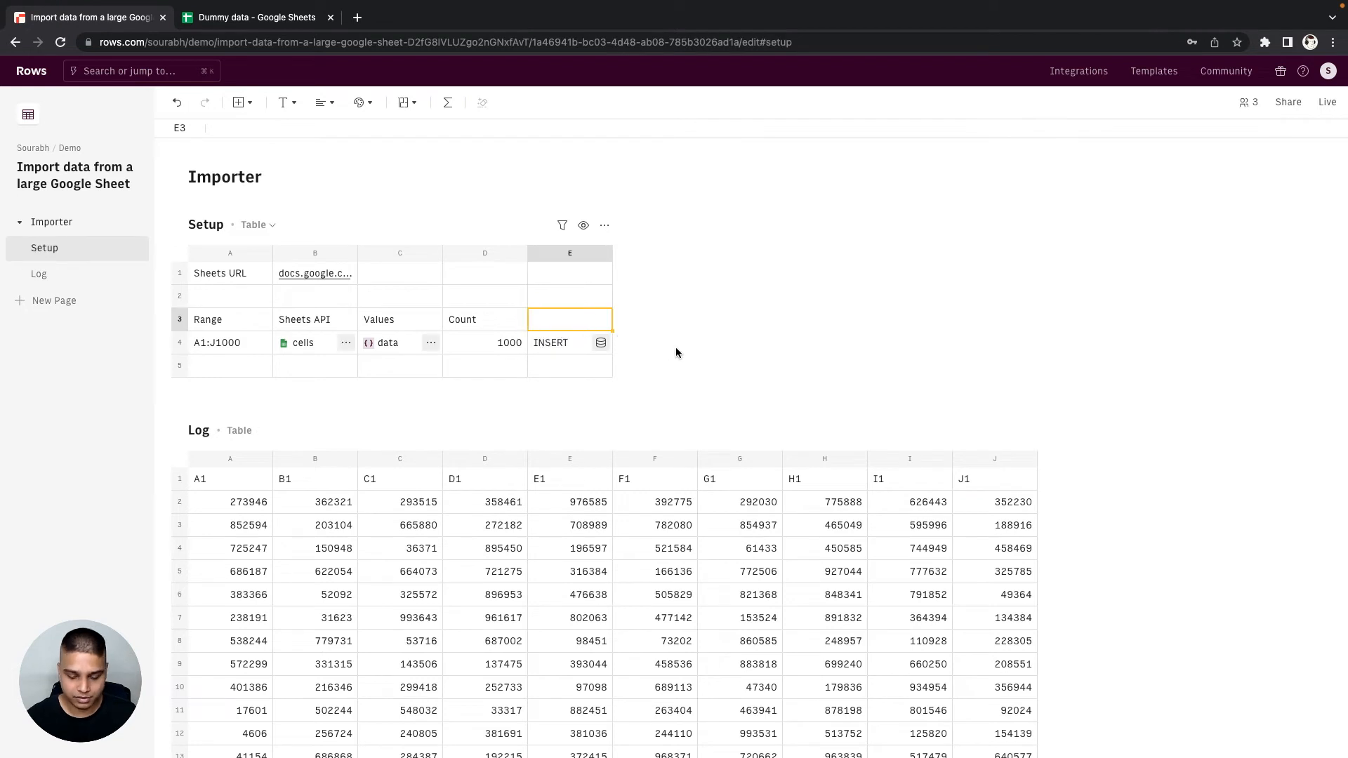
pyautogui.write('Add to Log')
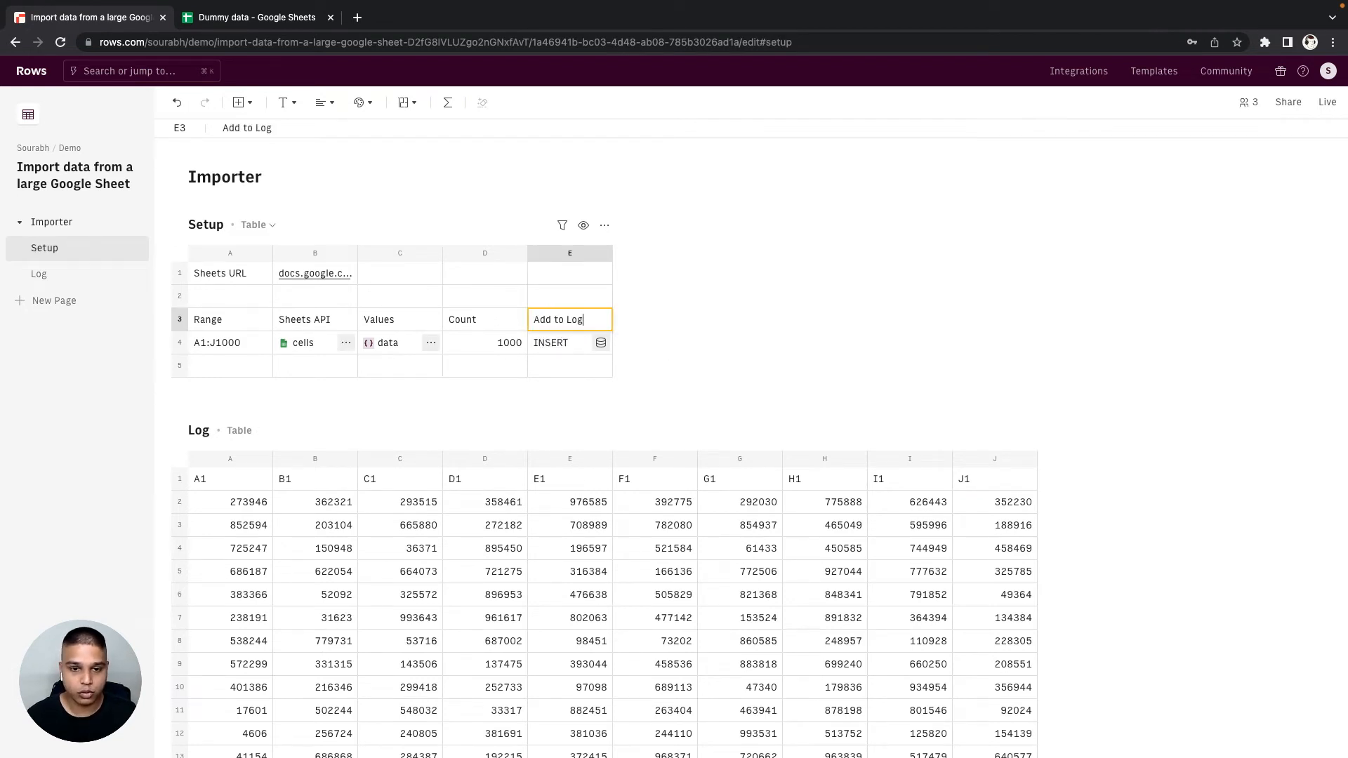
pyautogui.press('Return')
# - Enter =SLICE(A4,":",2) in A5 of the Setup table to extract the end cell of the previous range
pyautogui.click(214, 364)
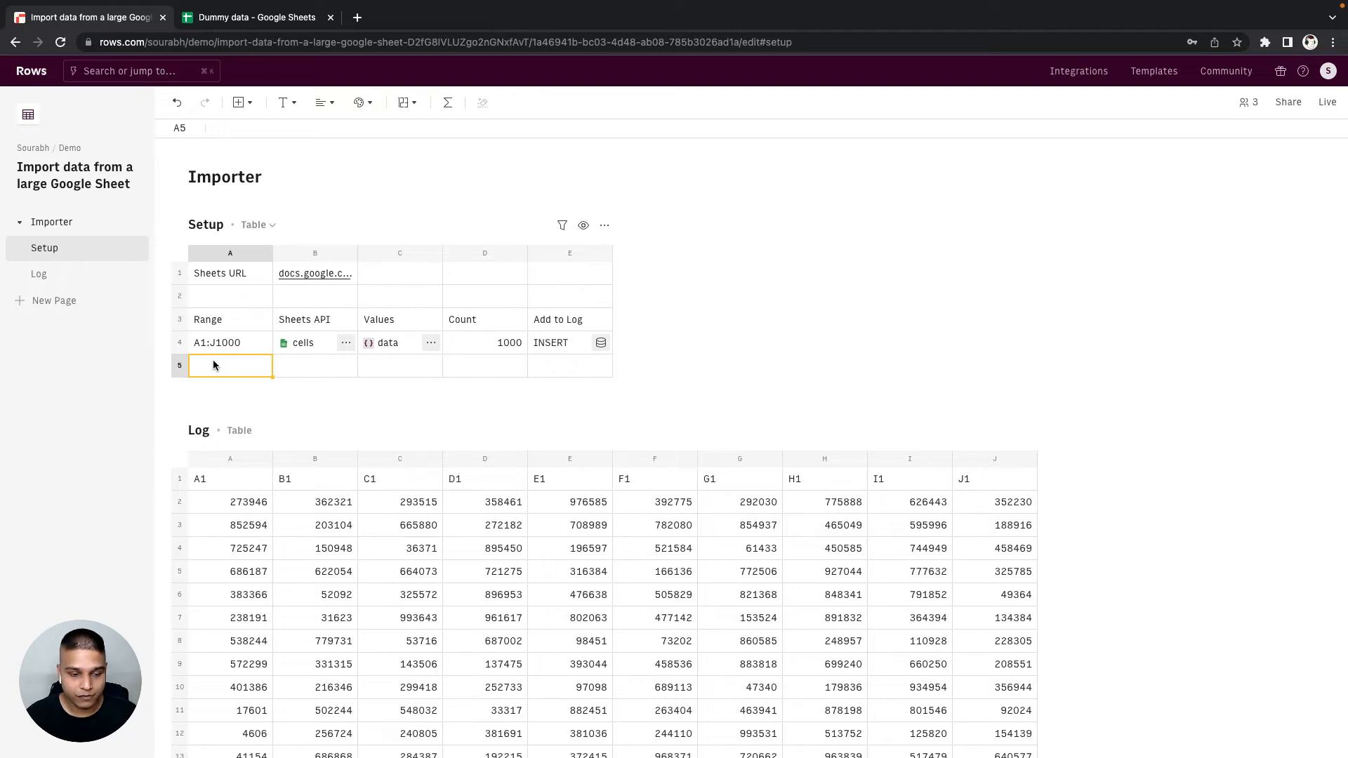
pyautogui.write('=SLICE(')
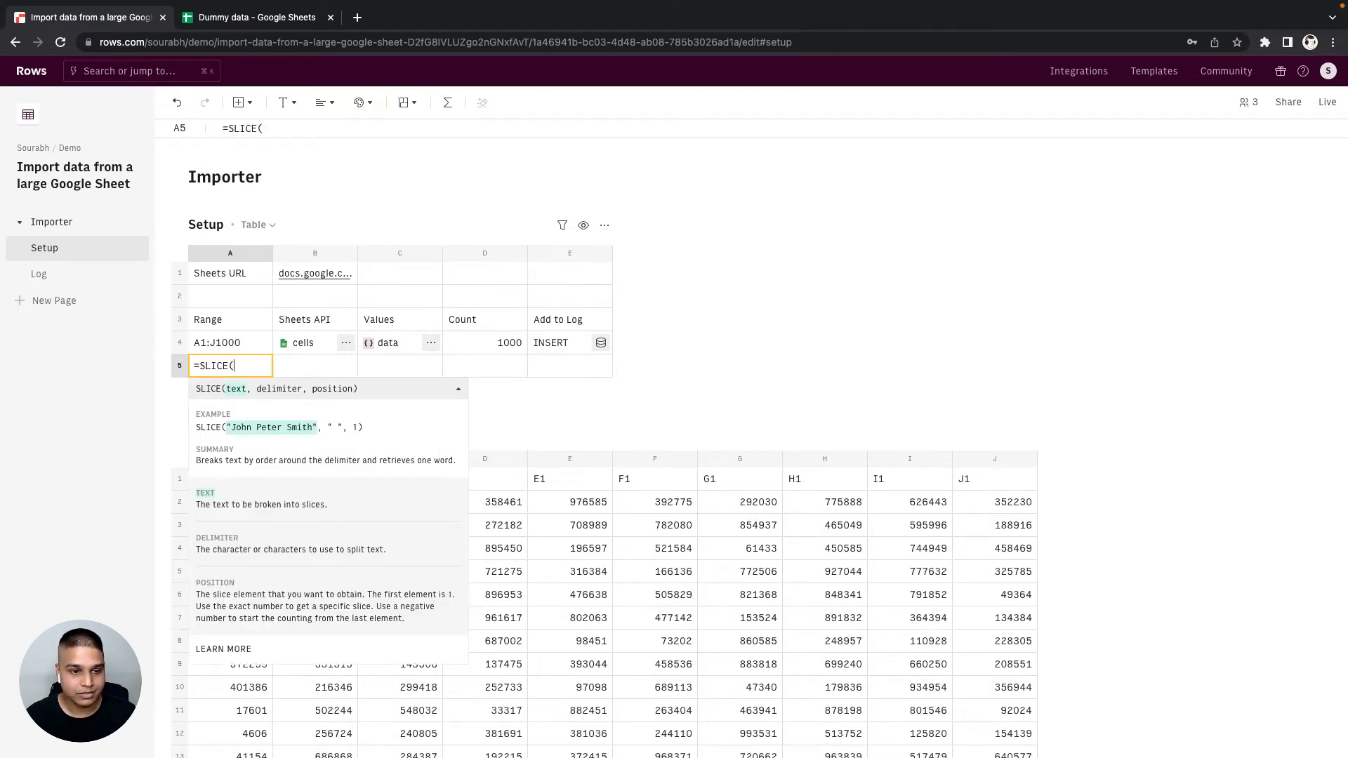
pyautogui.write('A4')
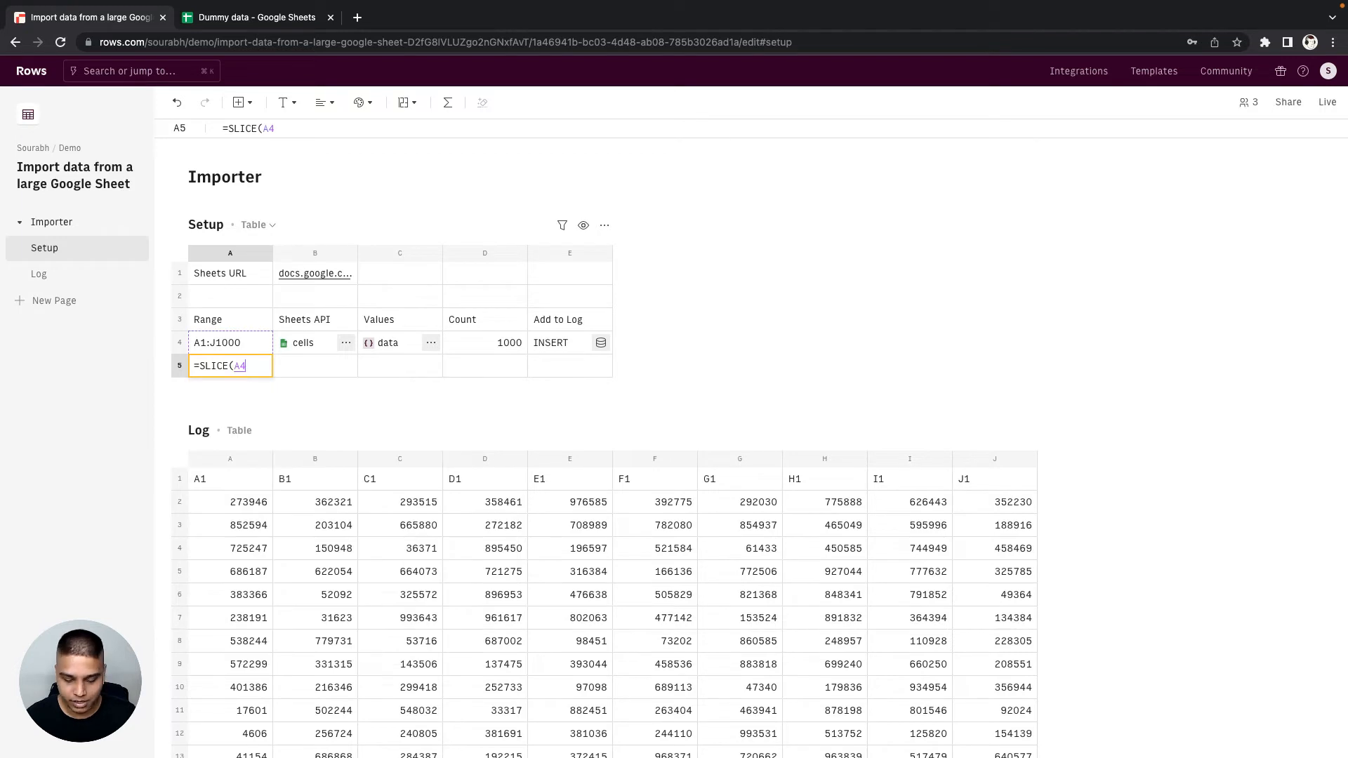
pyautogui.write(',":')
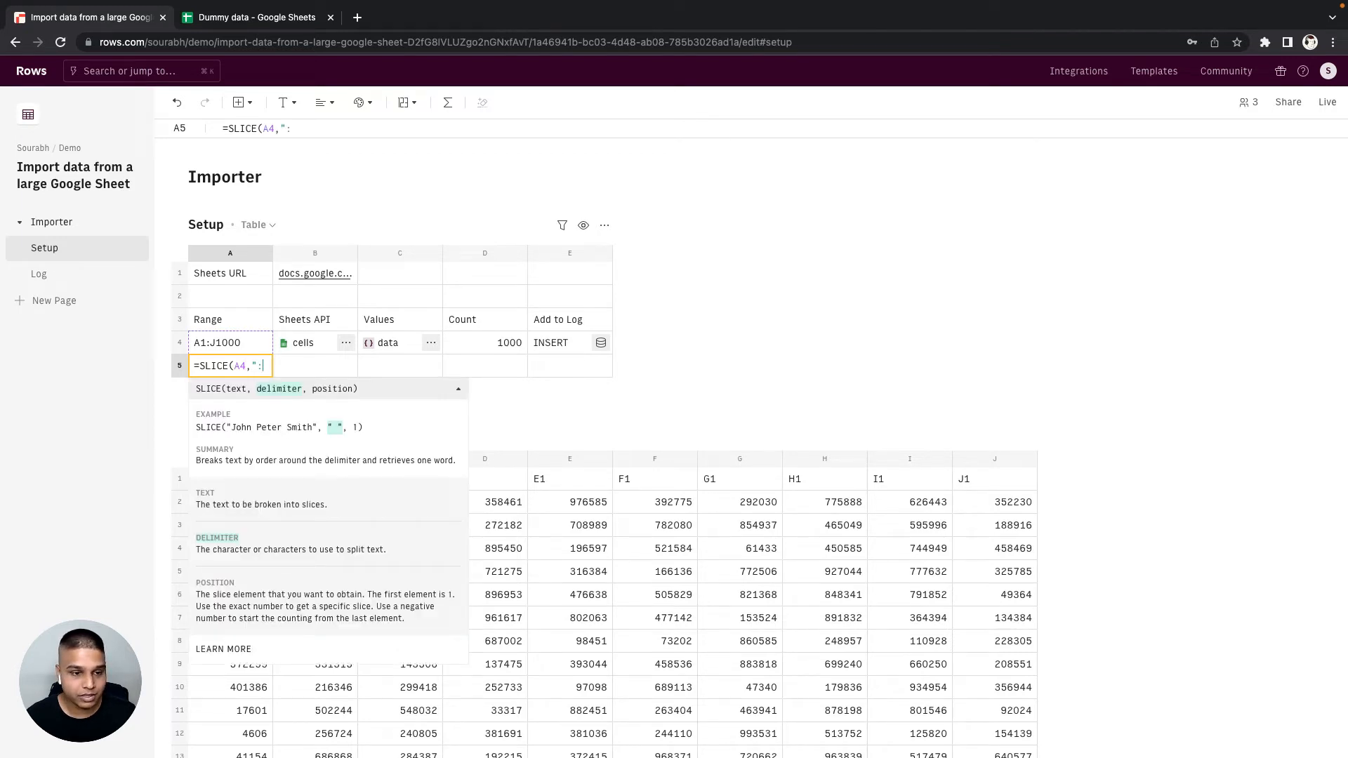
pyautogui.write('",')
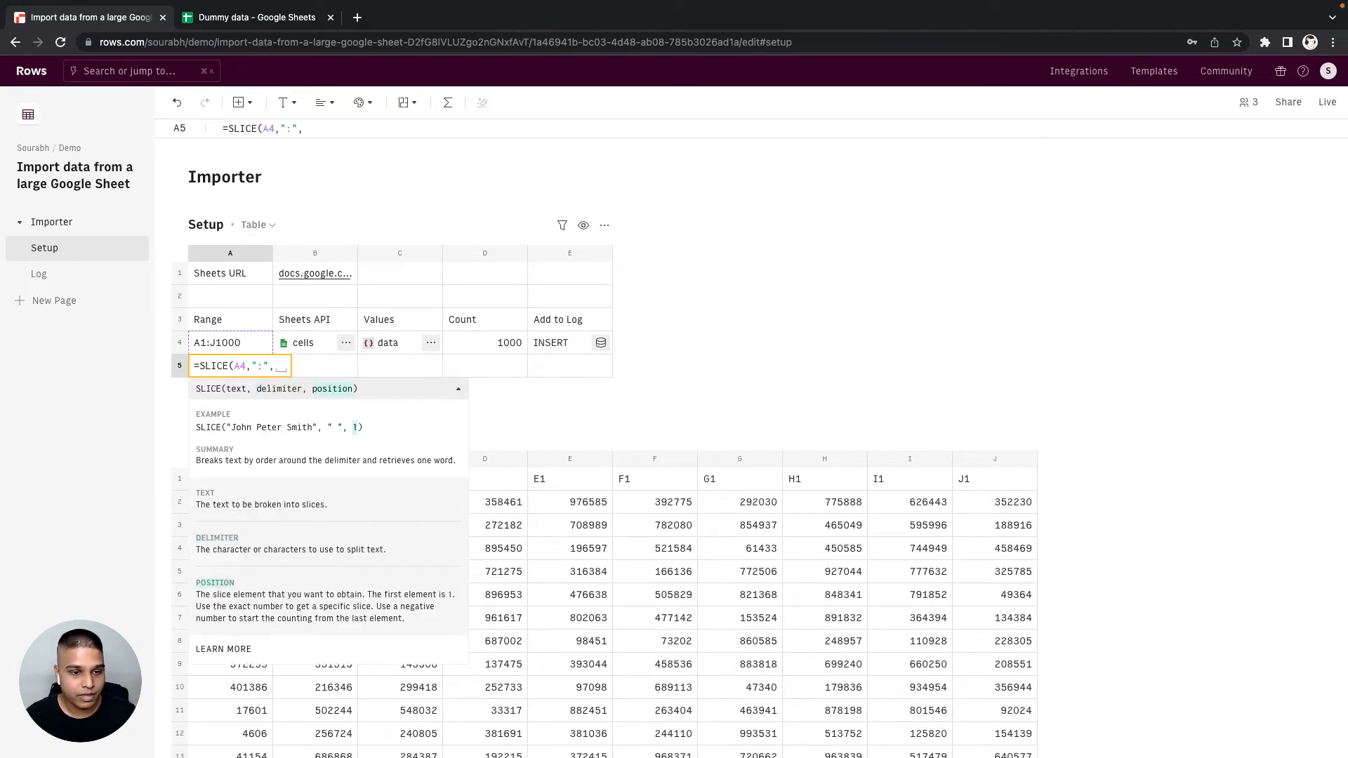
pyautogui.write('2')
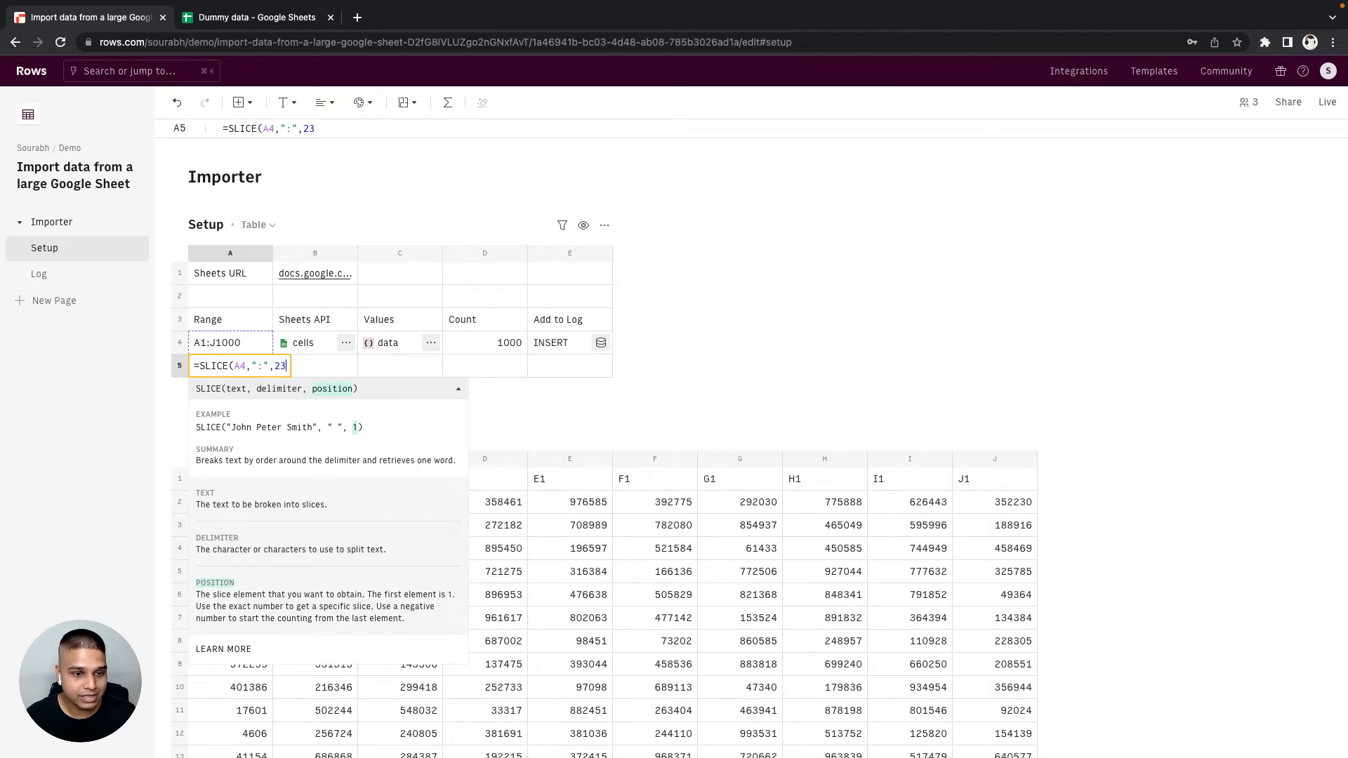
pyautogui.press('Return')
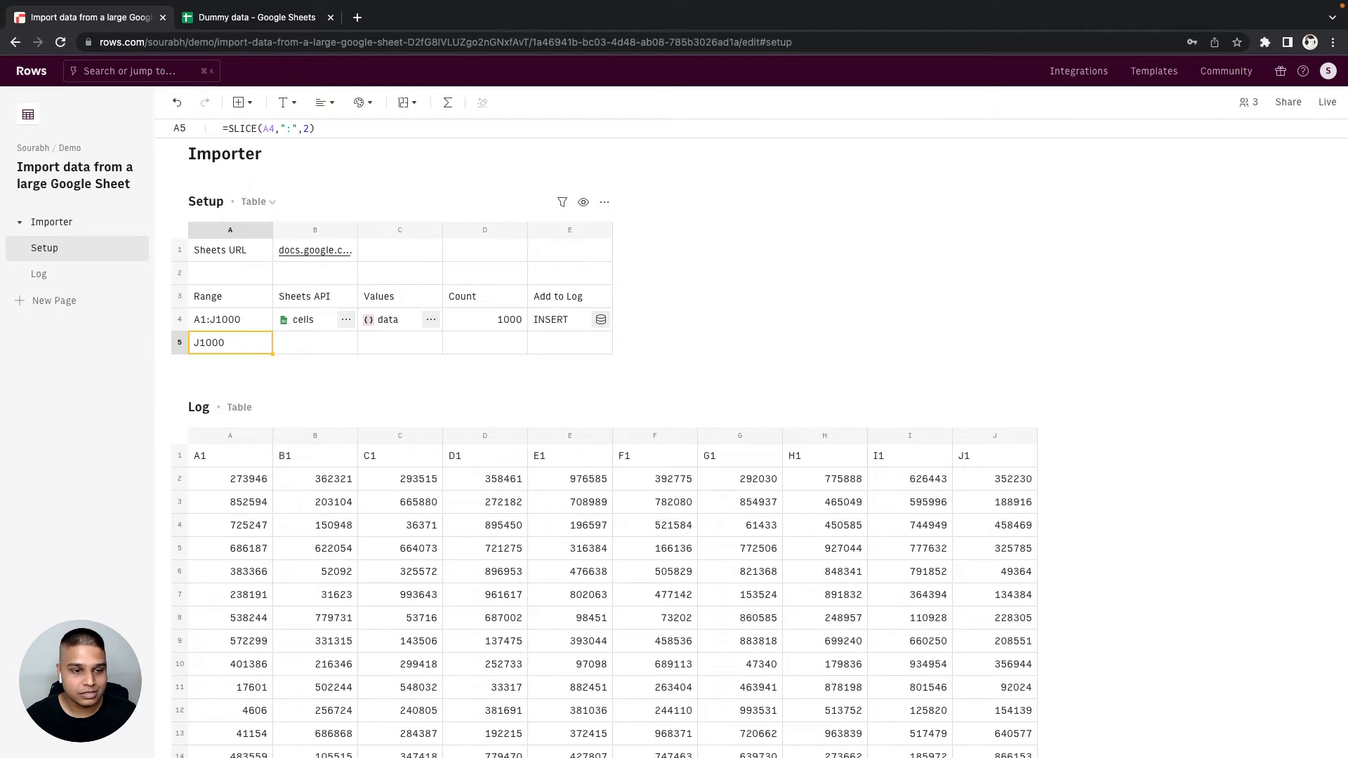
# - Wrap the A5 formula in another SLICE to isolate the row number: =SLICE(SLICE(A4,":",2),"J",1)
pyautogui.press('Return')
pyautogui.hotkey('ctrl', 'a')
pyautogui.write('=sl')
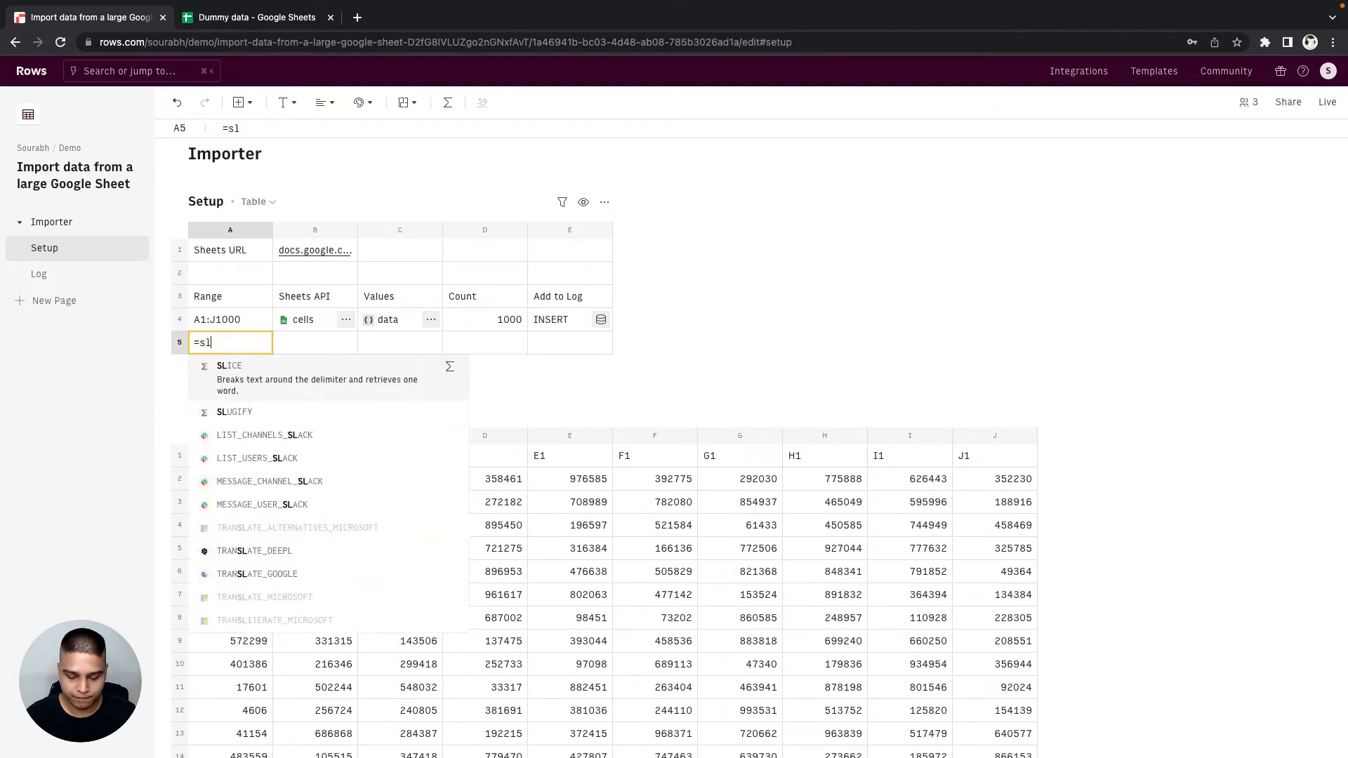
pyautogui.write('ice')
pyautogui.press('Tab')
pyautogui.write('SLICE(A4,":",2)')
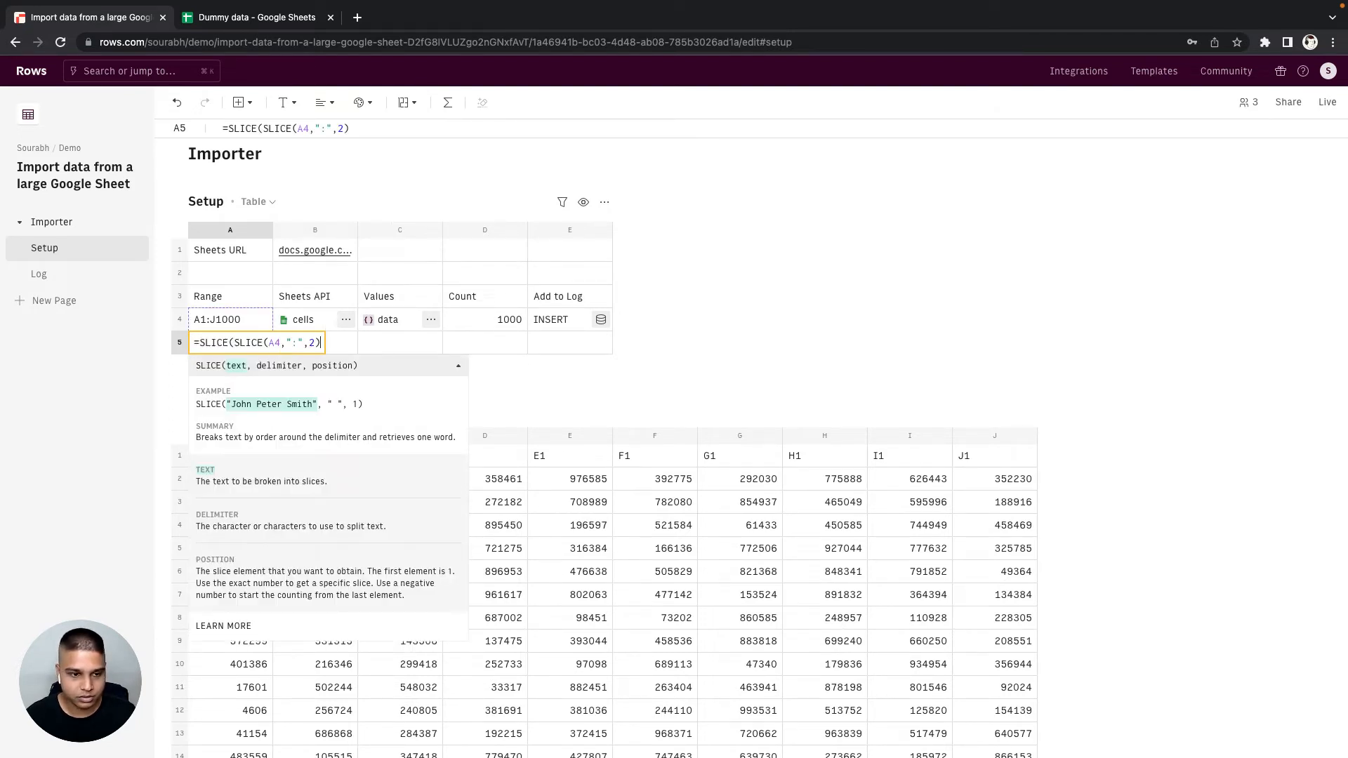
pyautogui.write(',"')
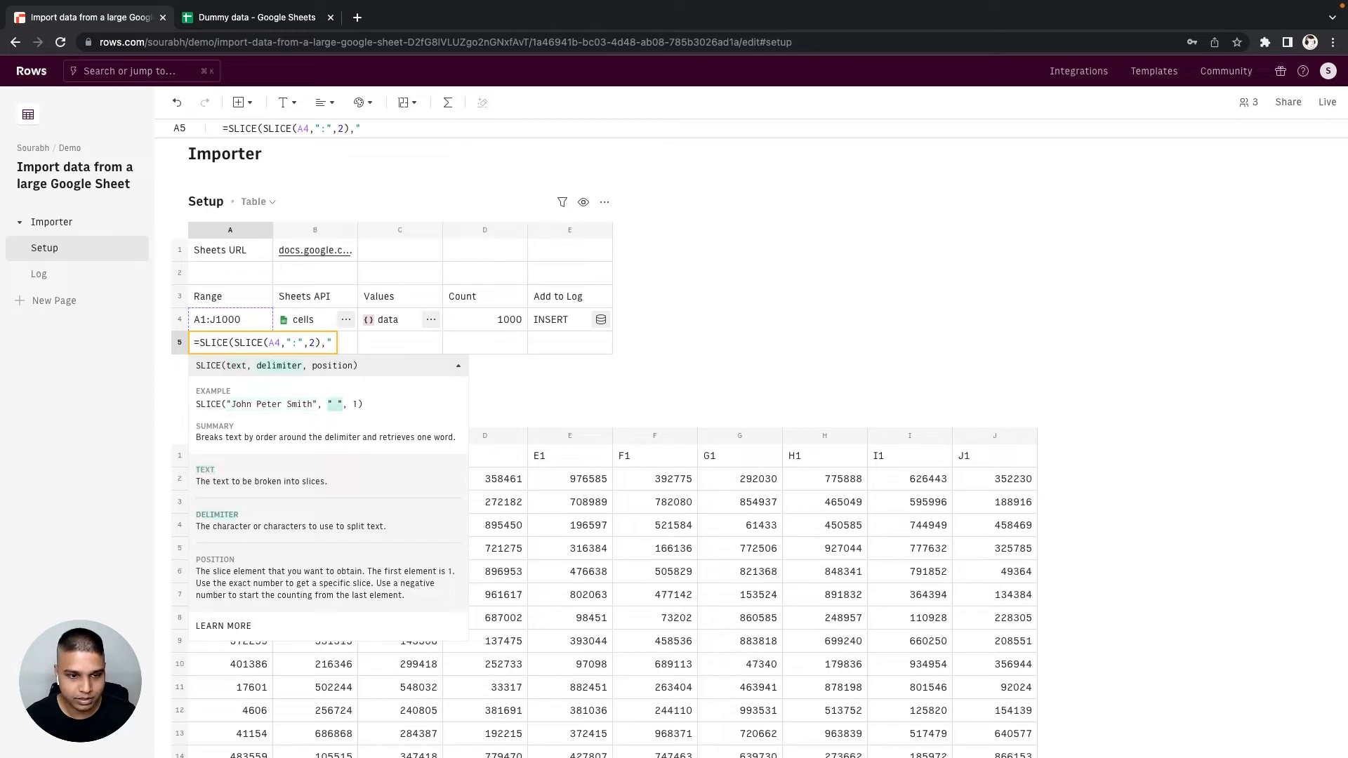
pyautogui.write('J",1')
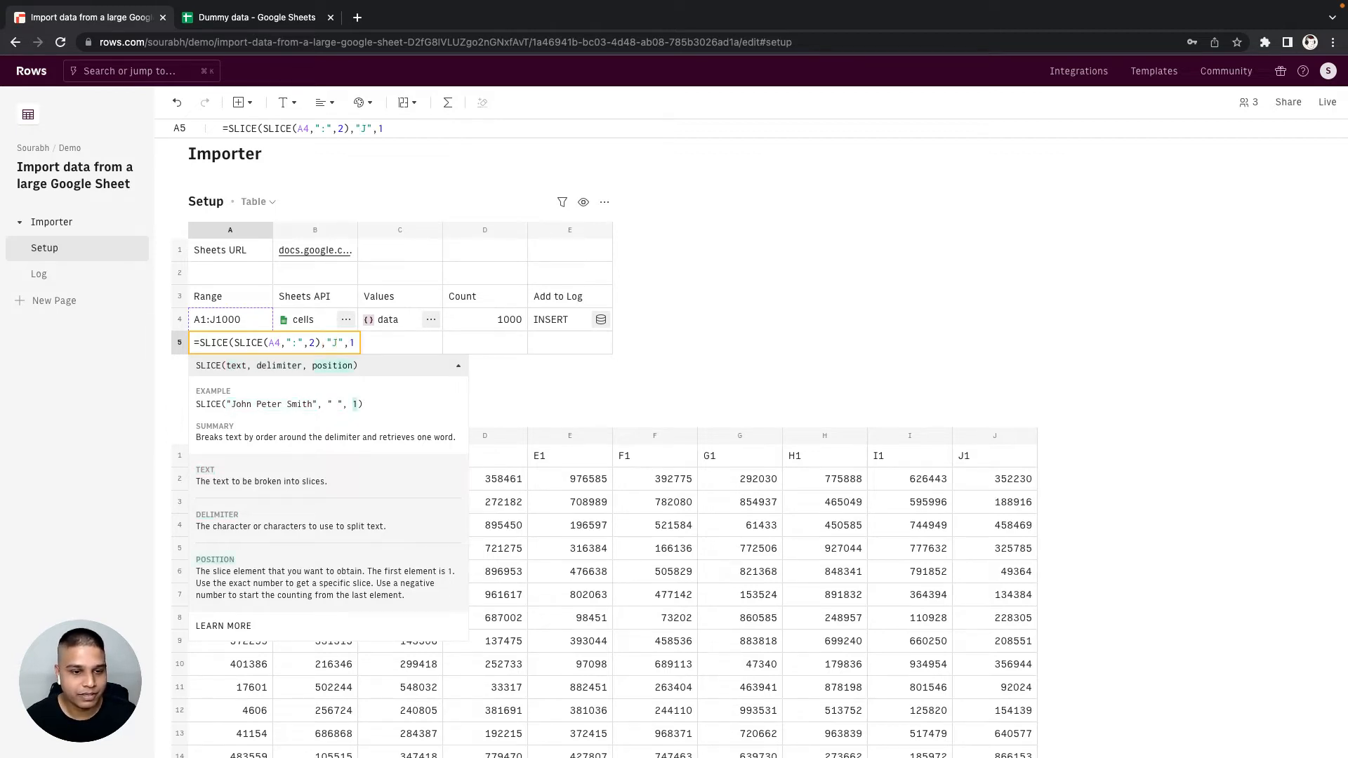
pyautogui.press('Return')
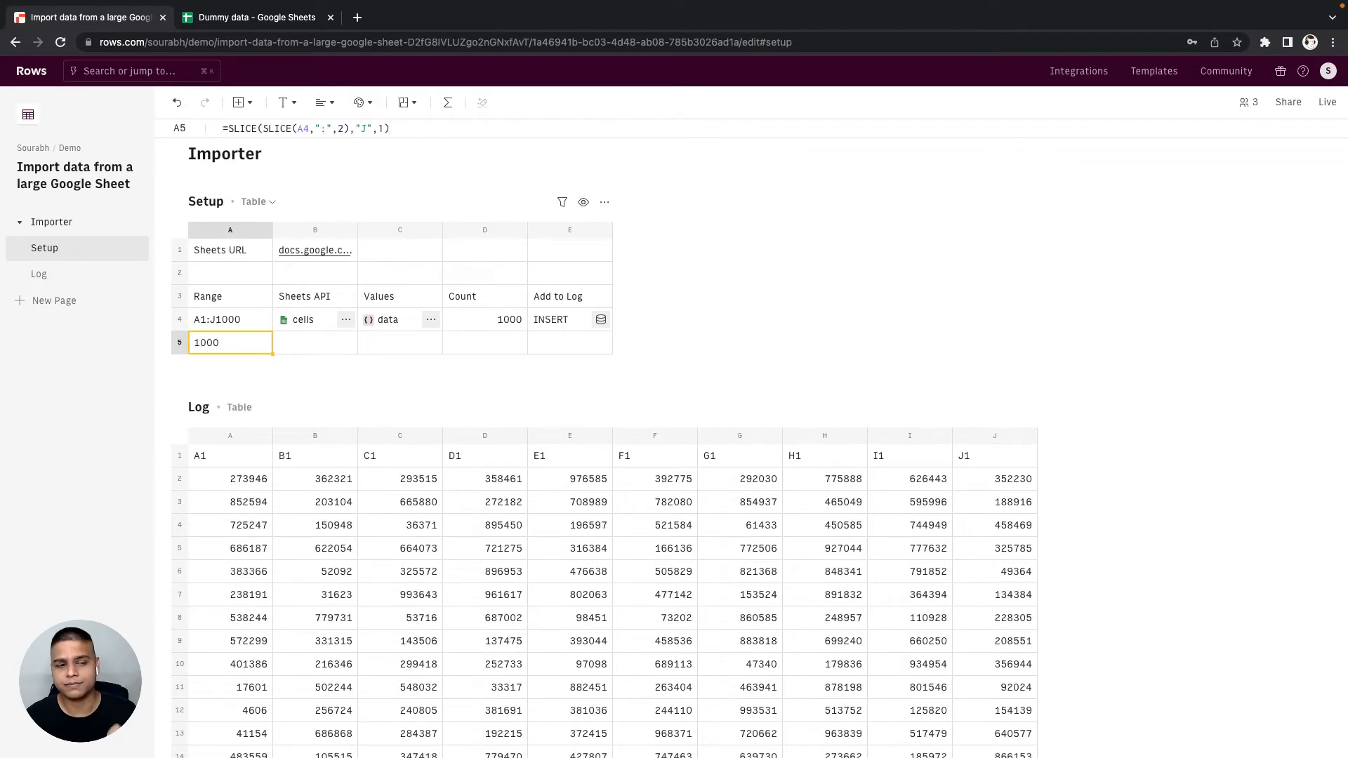
# - Rebuild A5 as a CONCATENATE formula starting with "A" and the nested SLICE expression plus 1 for the start of the next range
pyautogui.write('=')
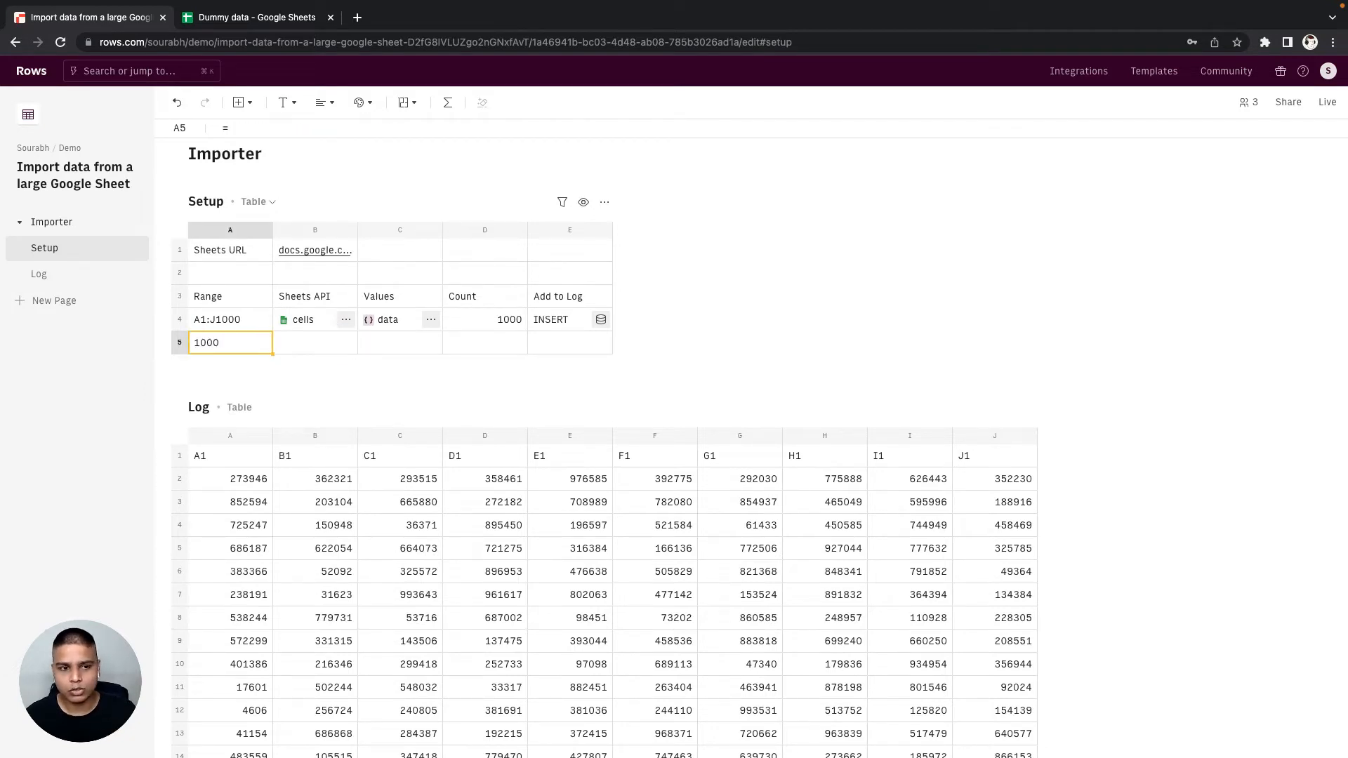
pyautogui.press('Return')
pyautogui.press('super+a')
pyautogui.press('super+x')
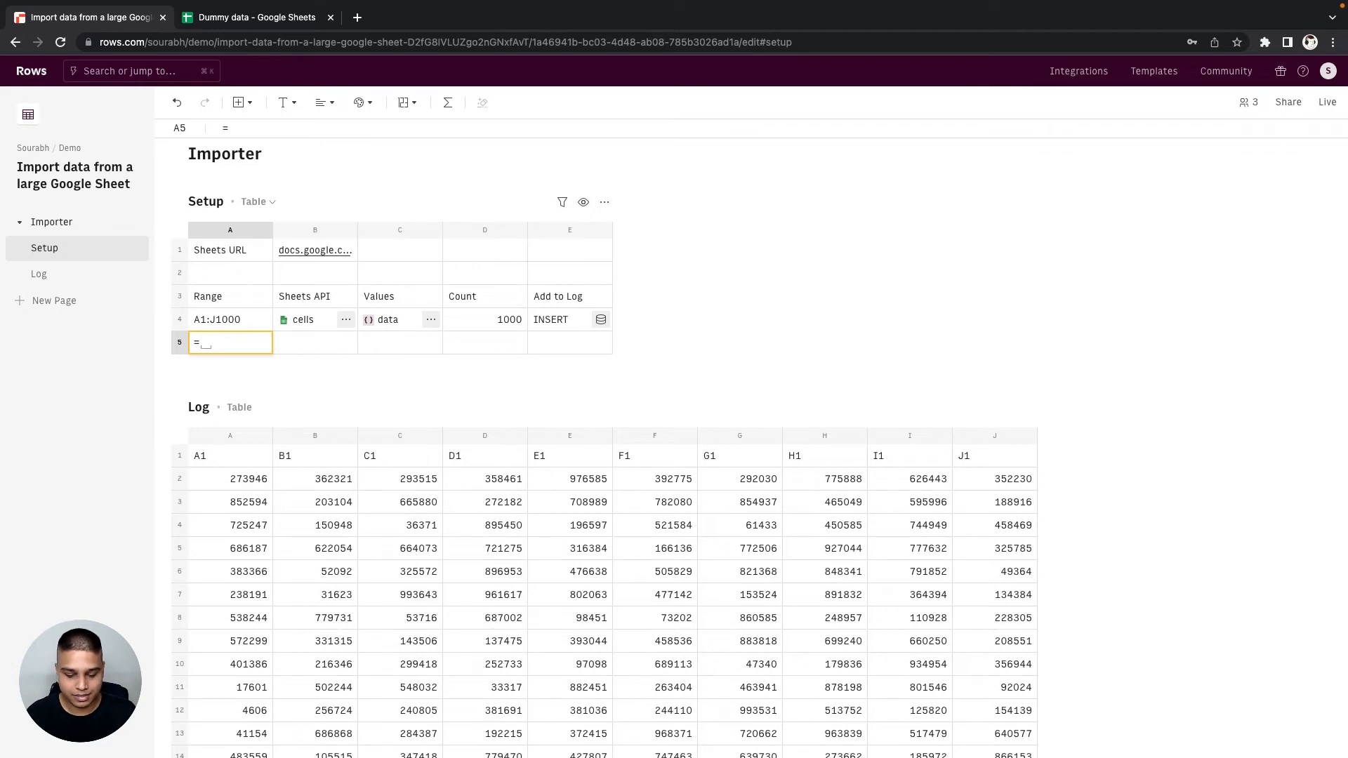
pyautogui.write('concate')
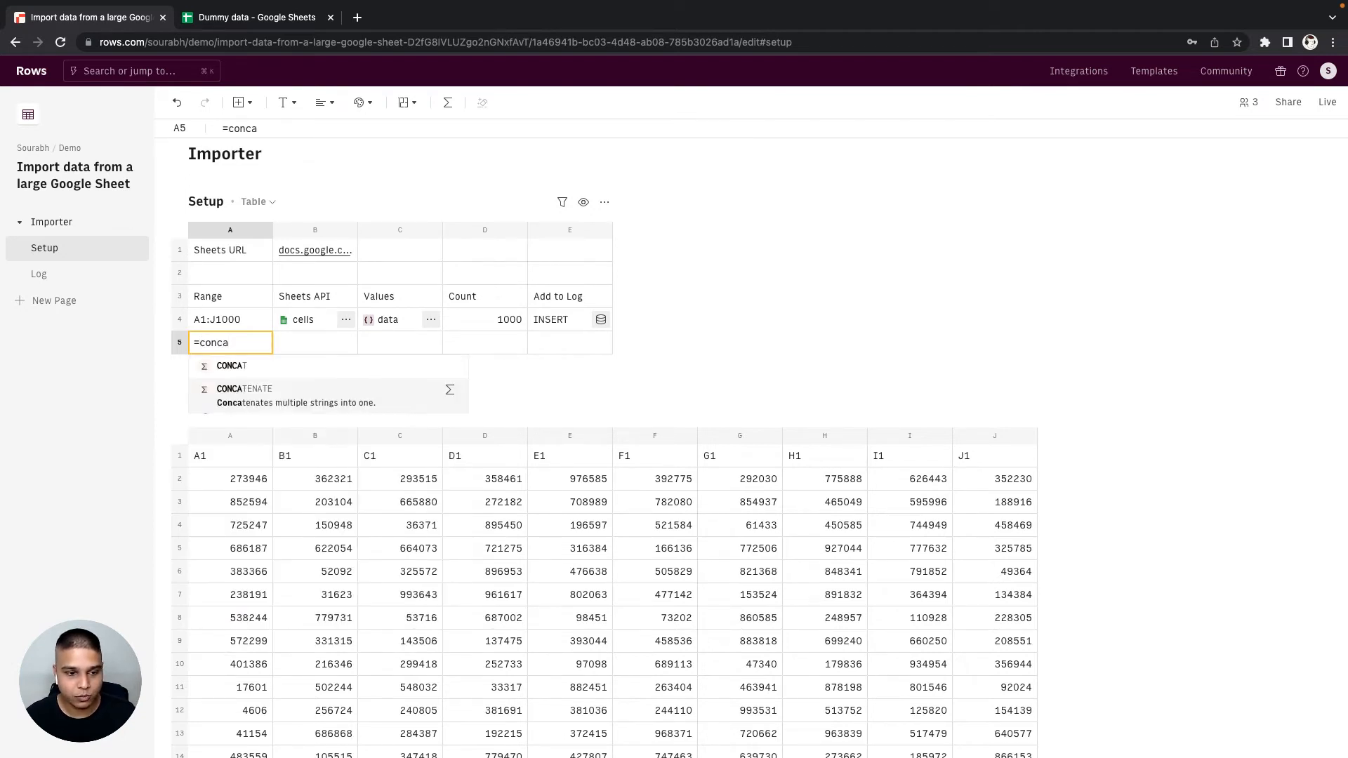
pyautogui.press('Tab')
pyautogui.write('"A"')
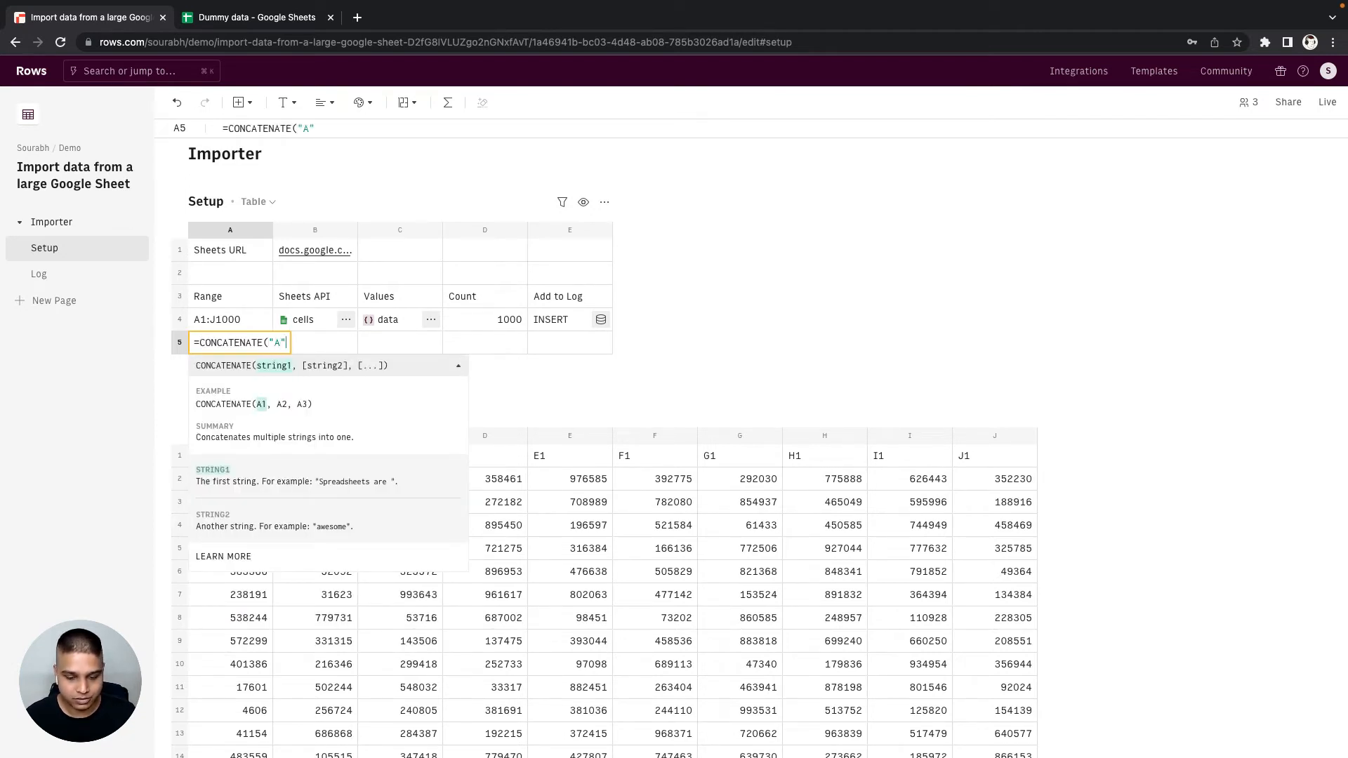
pyautogui.write(',')
pyautogui.press('super+v')
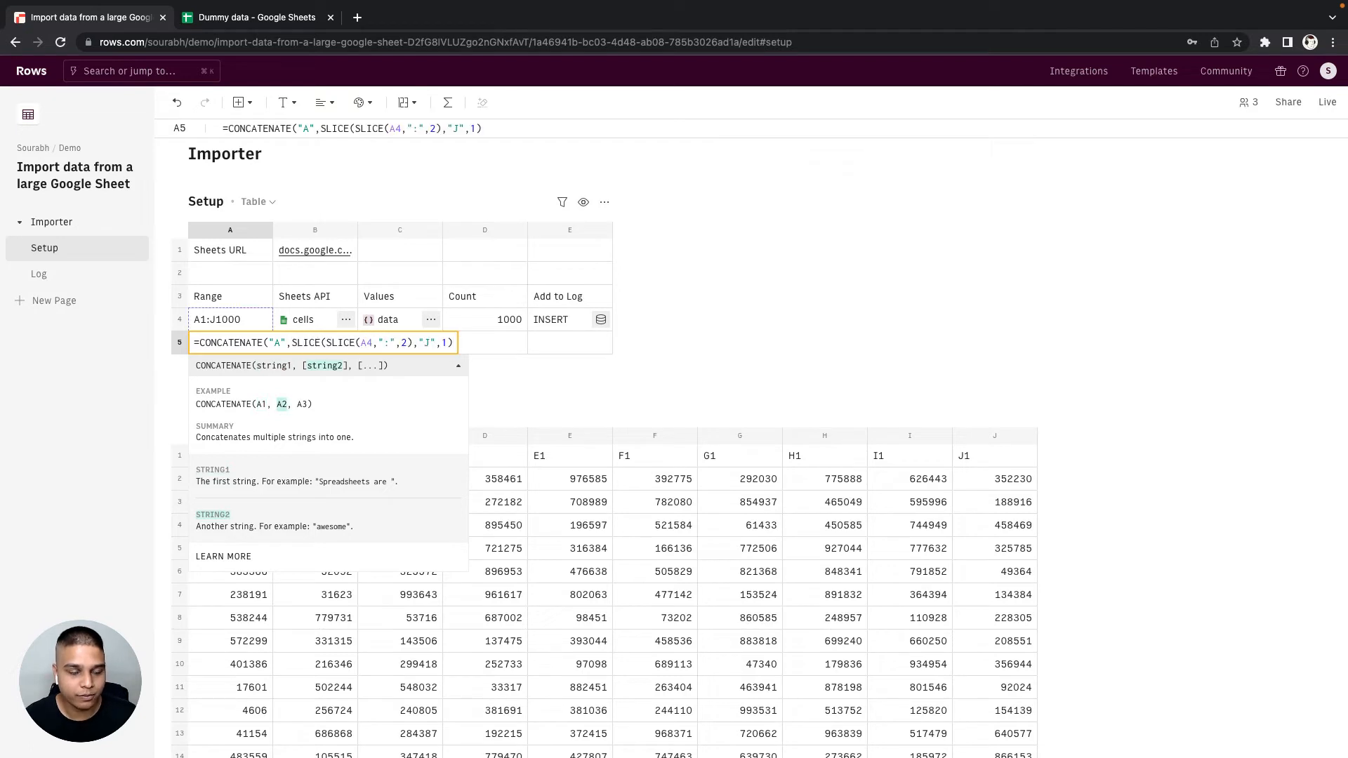
pyautogui.write('+1')
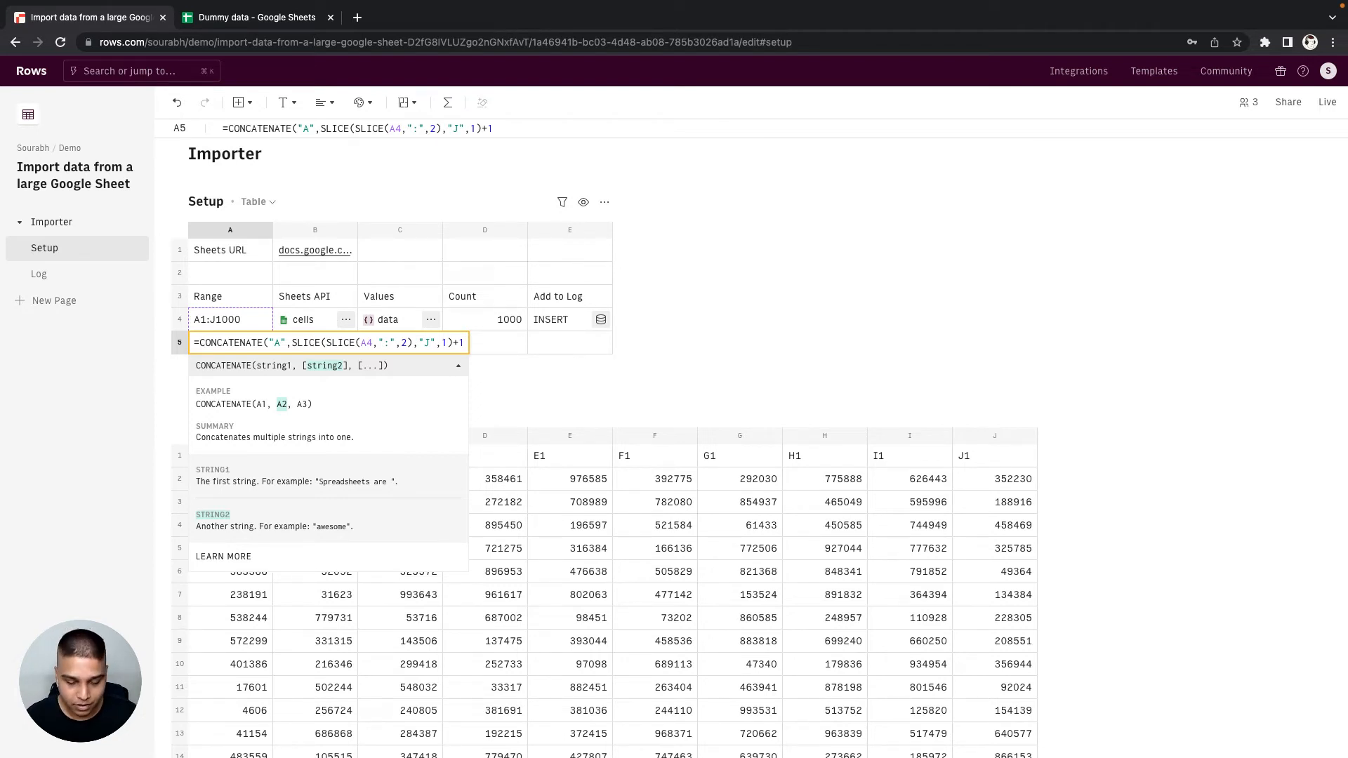
# - Complete the A5 CONCATENATE formula with ":J" and the nested SLICE expression plus D4 for the end of the range
pyautogui.write(',":",2),"')
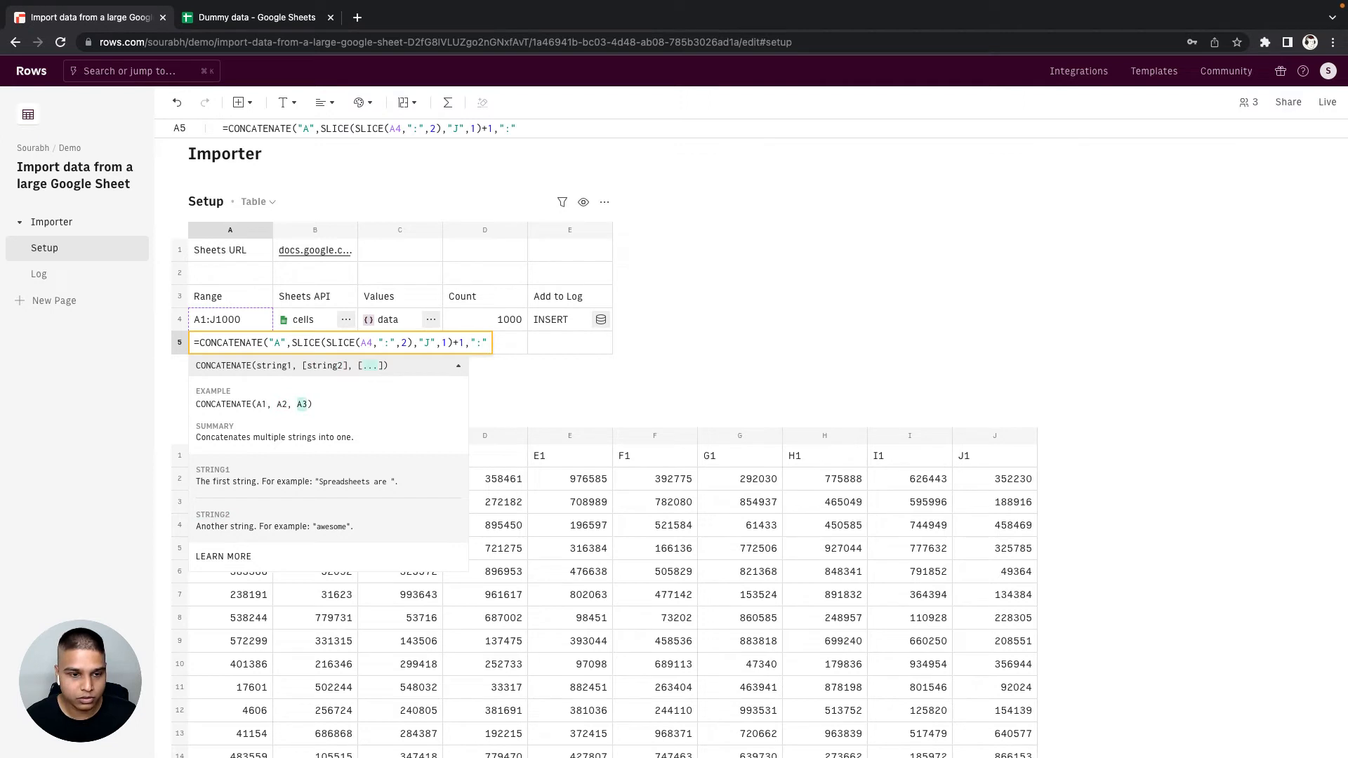
pyautogui.write('J"')
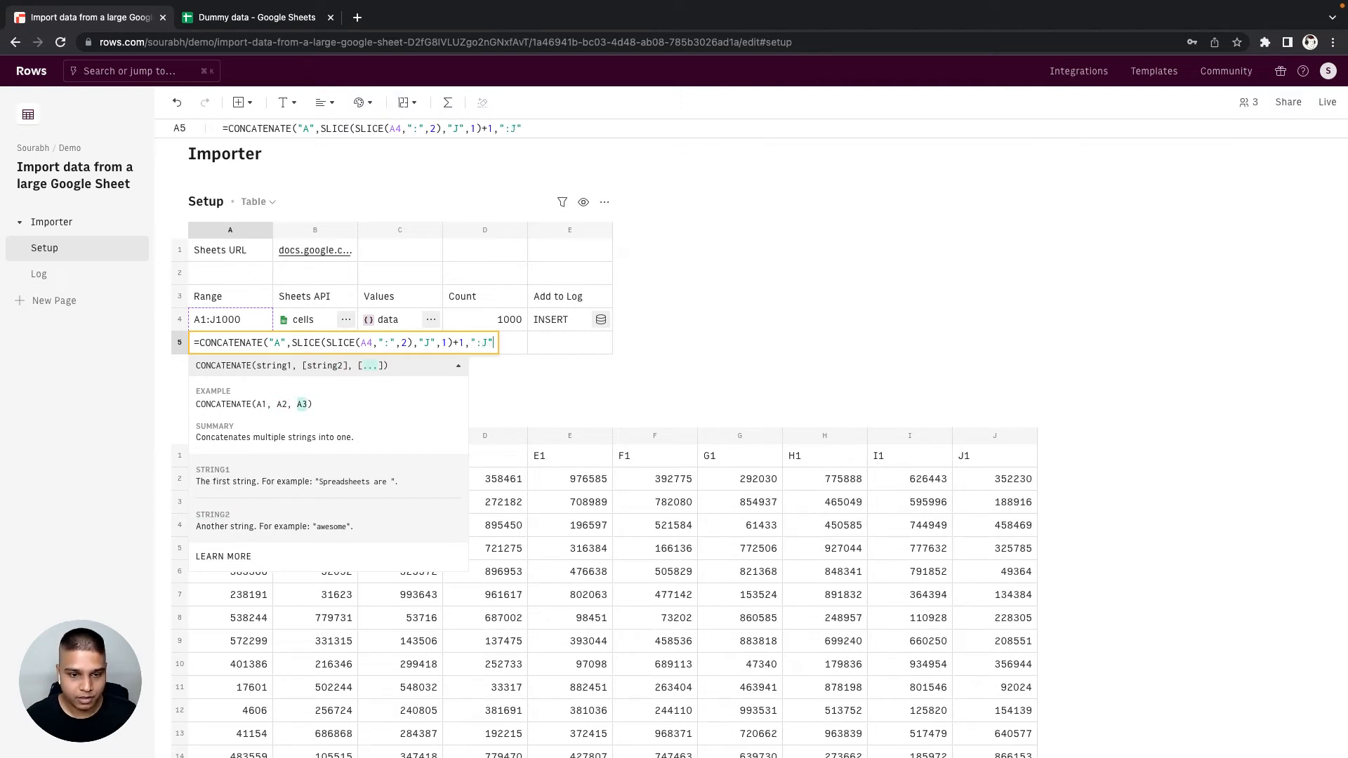
pyautogui.write(',')
pyautogui.press('super+v')
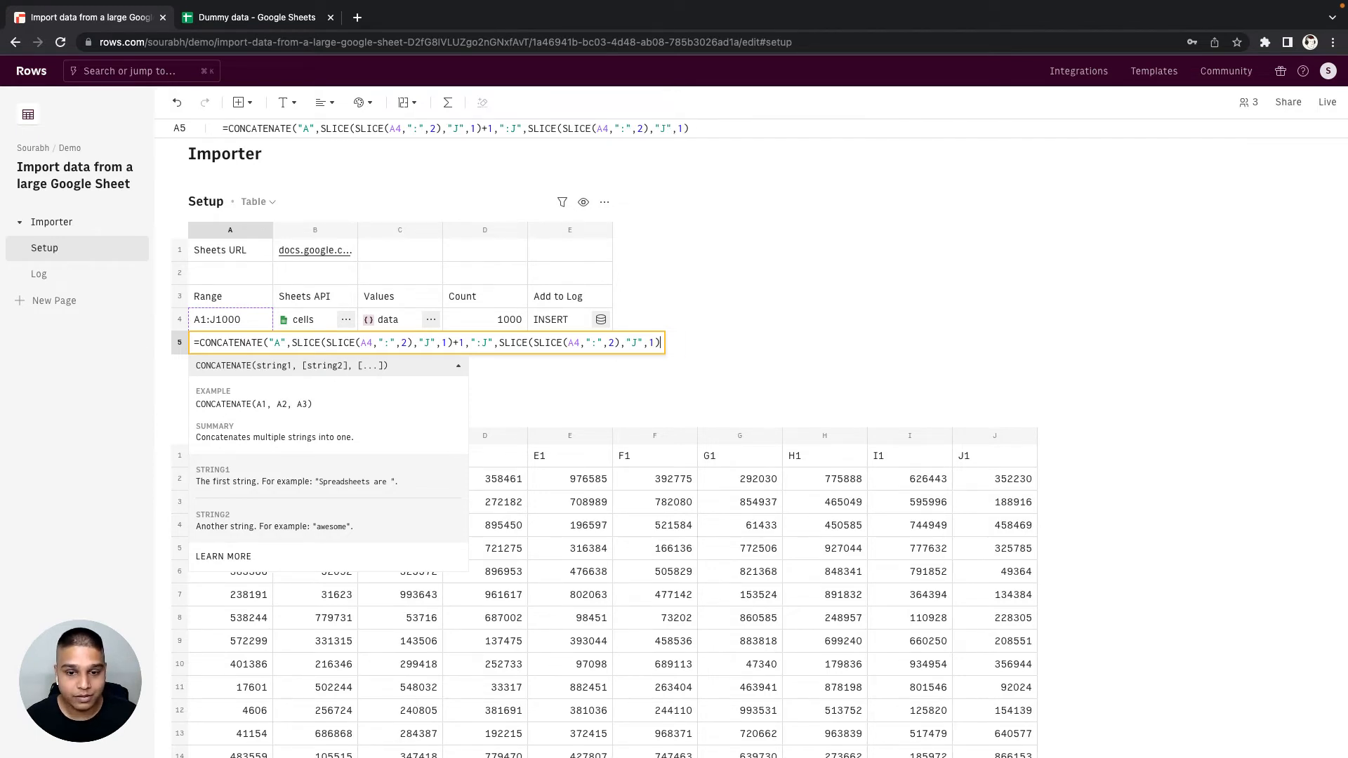
pyautogui.write('+D4')
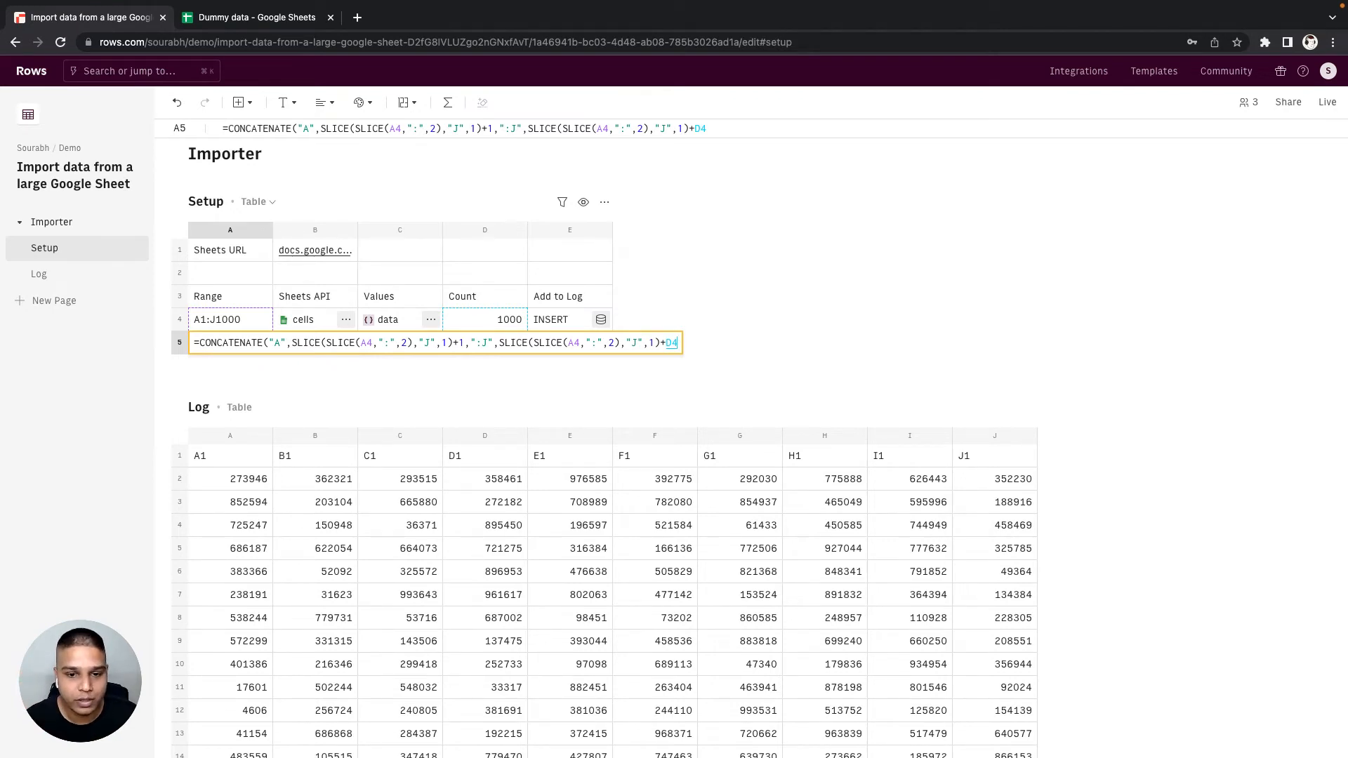
pyautogui.press('Tab')
# - Copy the GET_CELLS_GOOGLE_SHEETS formula from B4 into B5 to fetch the second range
pyautogui.scroll(-1, 604, 435)
pyautogui.press('Up')
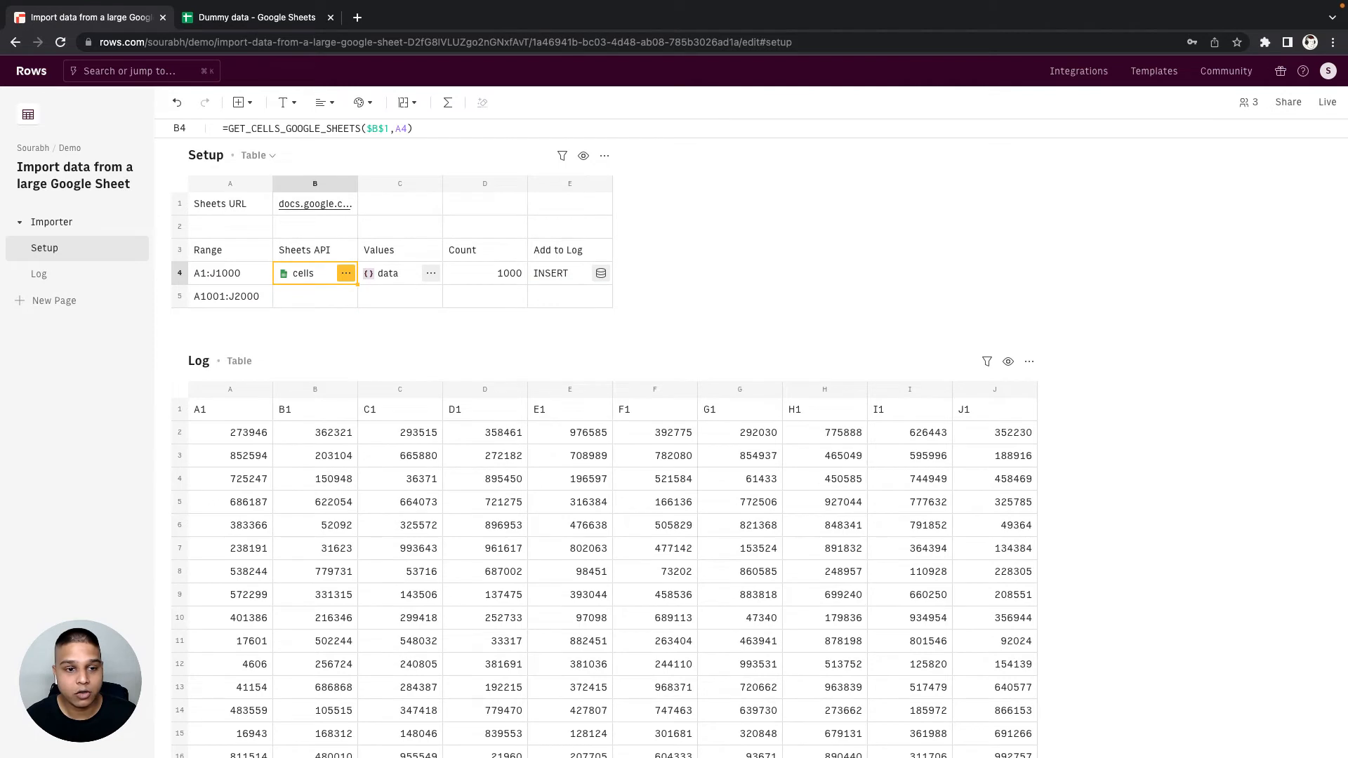
pyautogui.scroll(-1, 328, 558)
pyautogui.press('Down')
pyautogui.hotkey('ctrl', 'v')
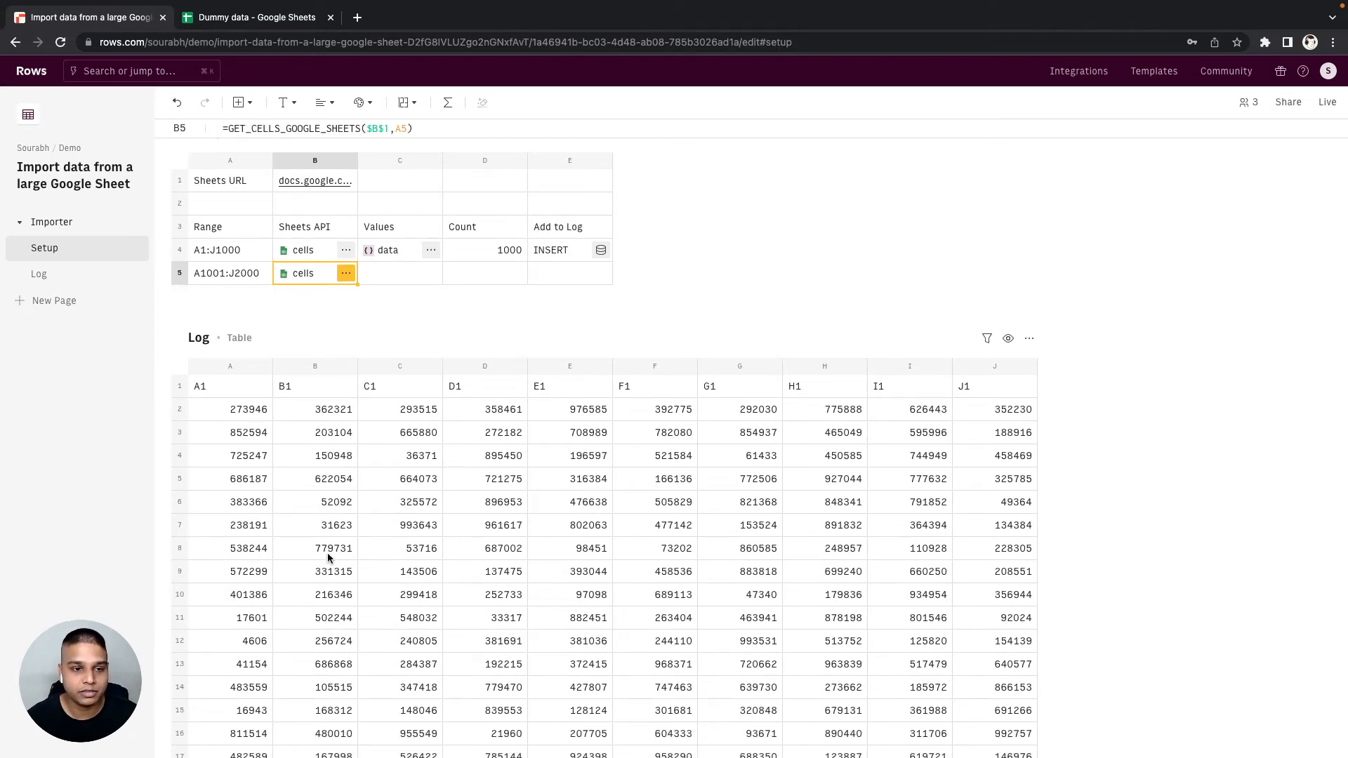
# - Inspect the data returned by B5 and extract its values array into C5 with =PARSE(B5,"['values']")
pyautogui.scroll(4, 328, 558)
pyautogui.click(347, 366)
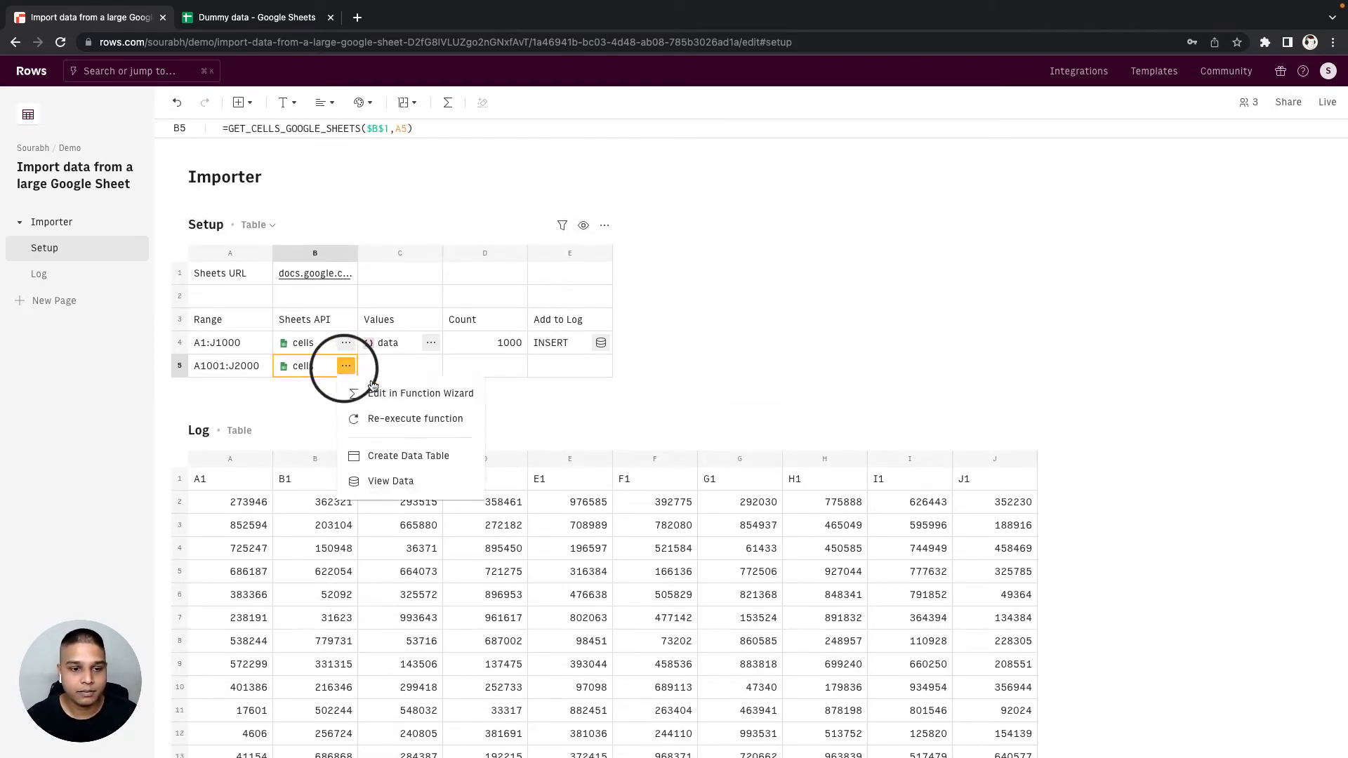
pyautogui.click(391, 482)
pyautogui.click(1131, 194)
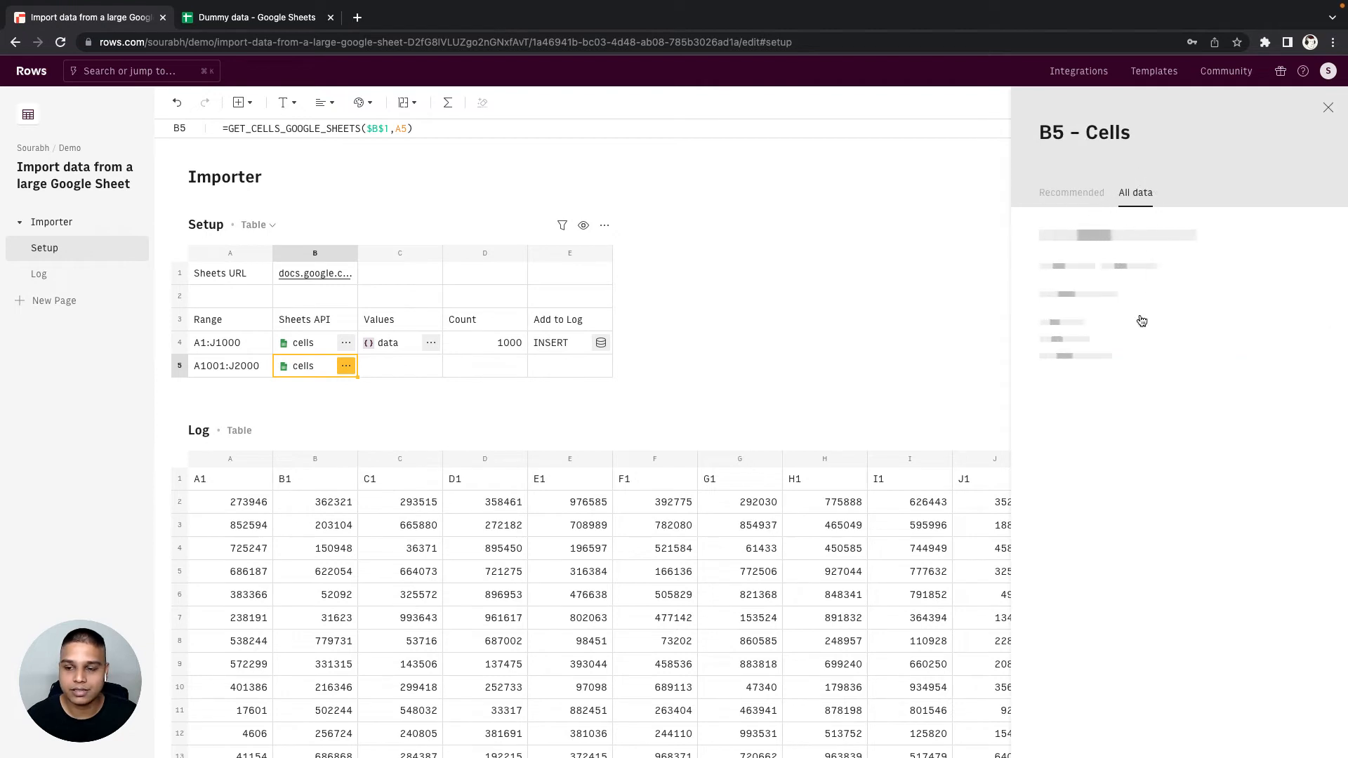
pyautogui.click(1114, 384)
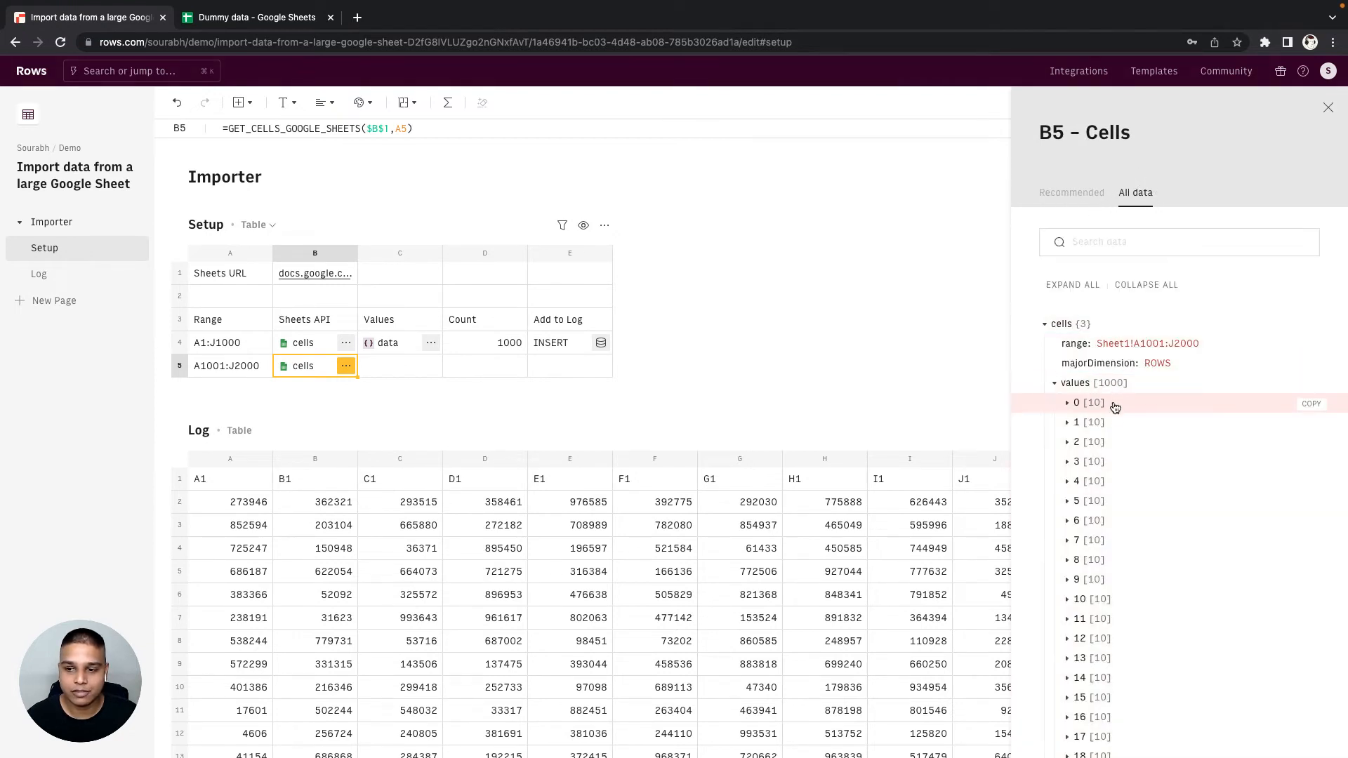
pyautogui.click(1115, 405)
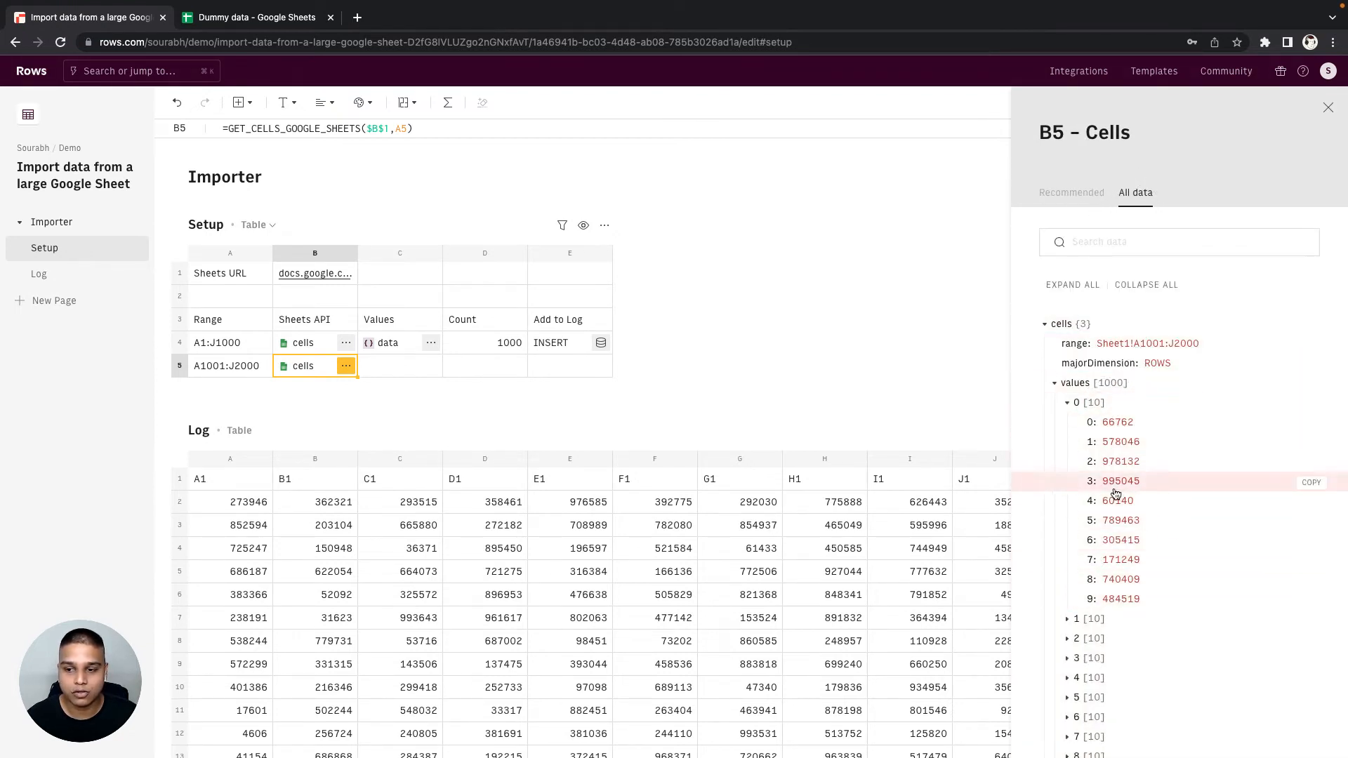
pyautogui.click(1308, 383)
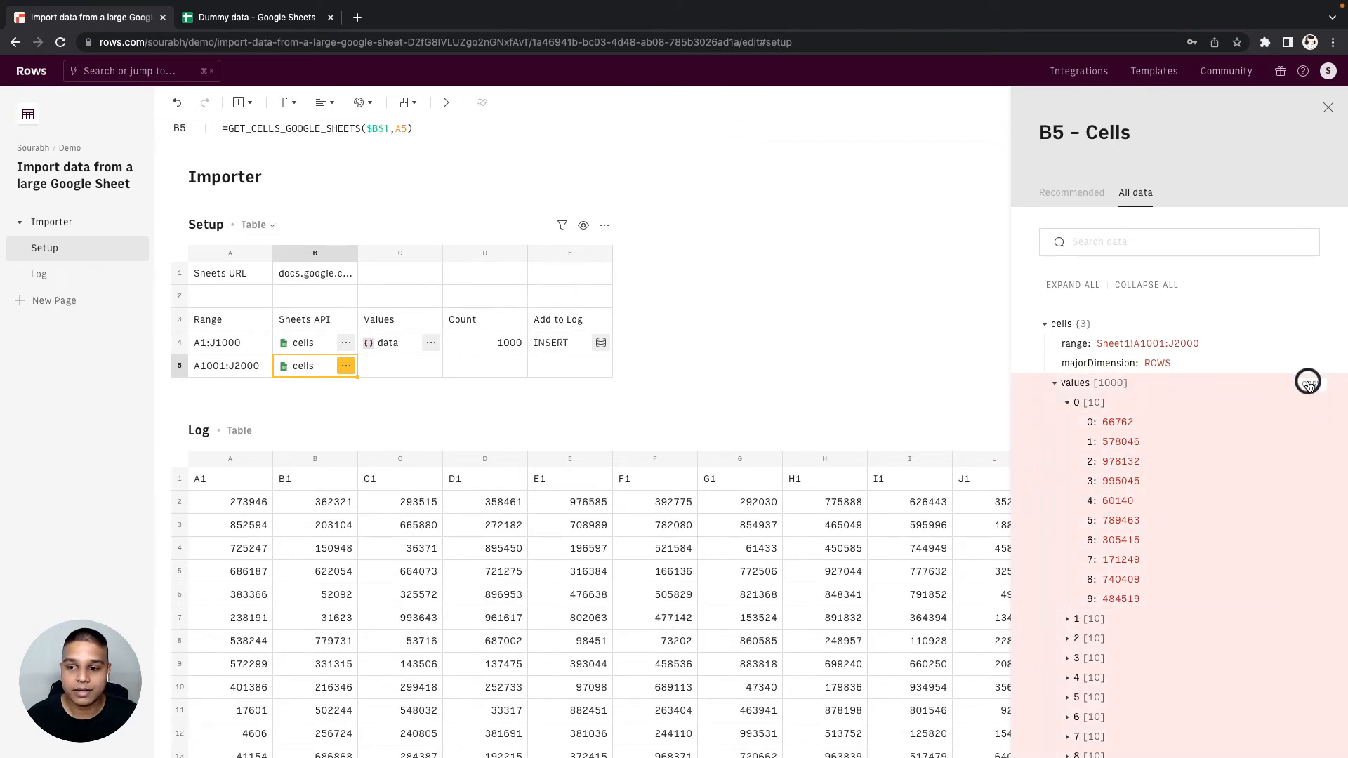
pyautogui.click(414, 363)
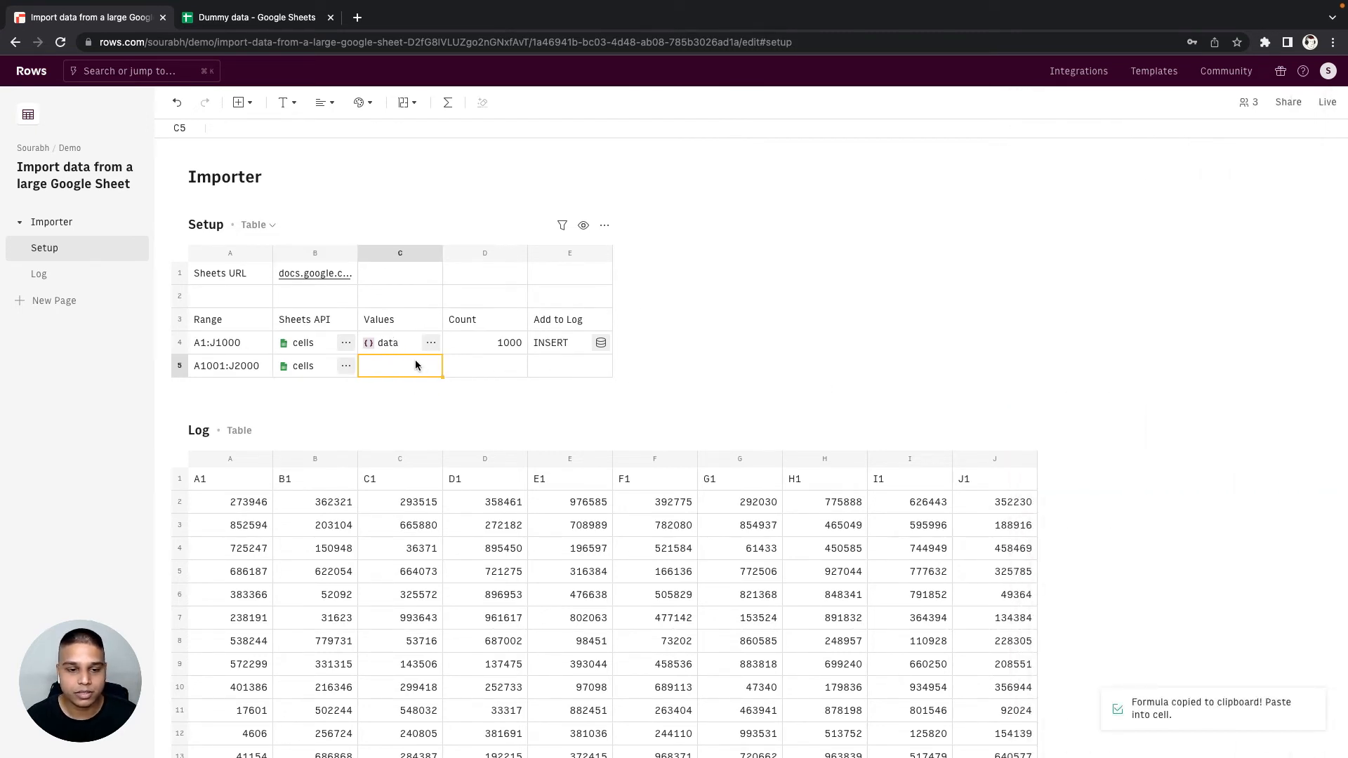
pyautogui.hotkey('ctrl', 'v')
pyautogui.click(499, 366)
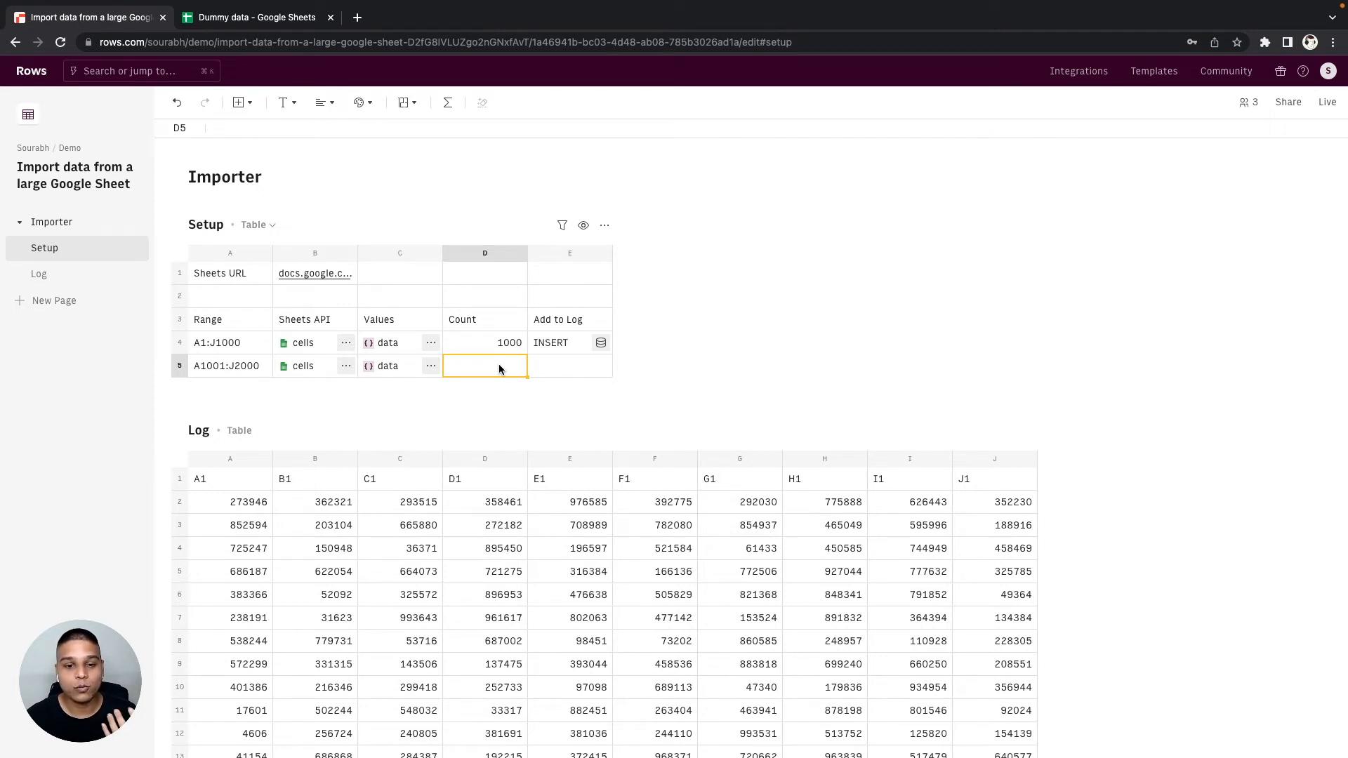
pyautogui.press('Right')
pyautogui.click(550, 344)
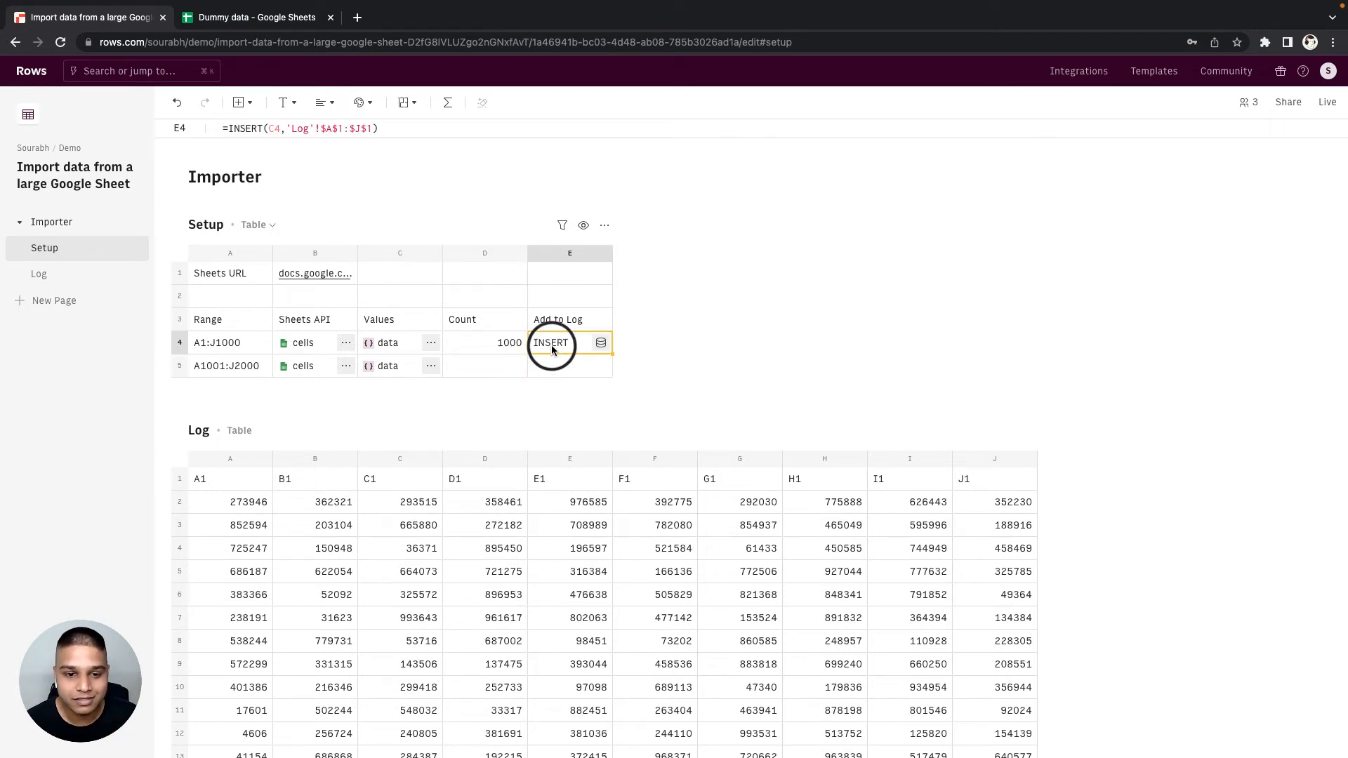
pyautogui.click(395, 361)
pyautogui.scroll(-1, 394, 358)
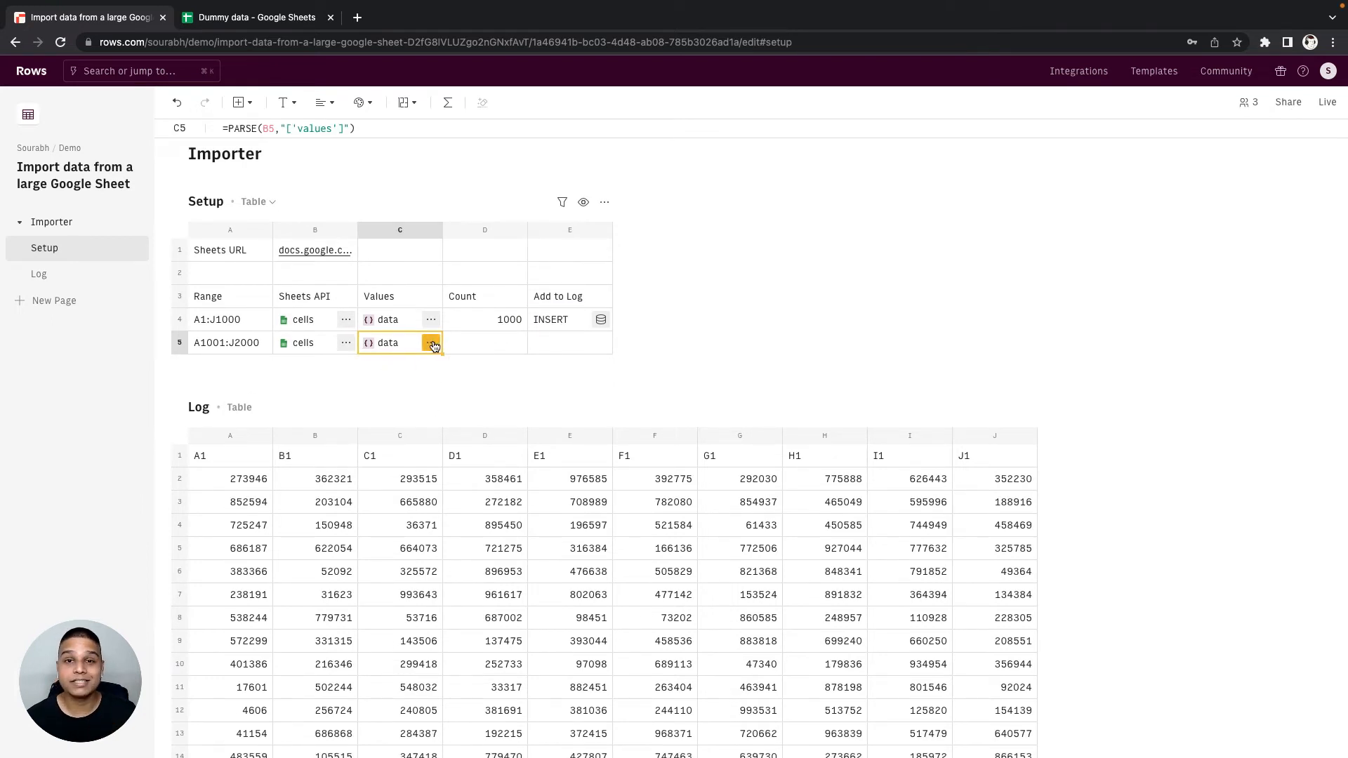
# - Extract the header row from C4's values data into D5 with =PARSE(C4,"[0]")
pyautogui.moveTo(216, 454); pyautogui.dragTo(861, 453)
pyautogui.click(939, 452)
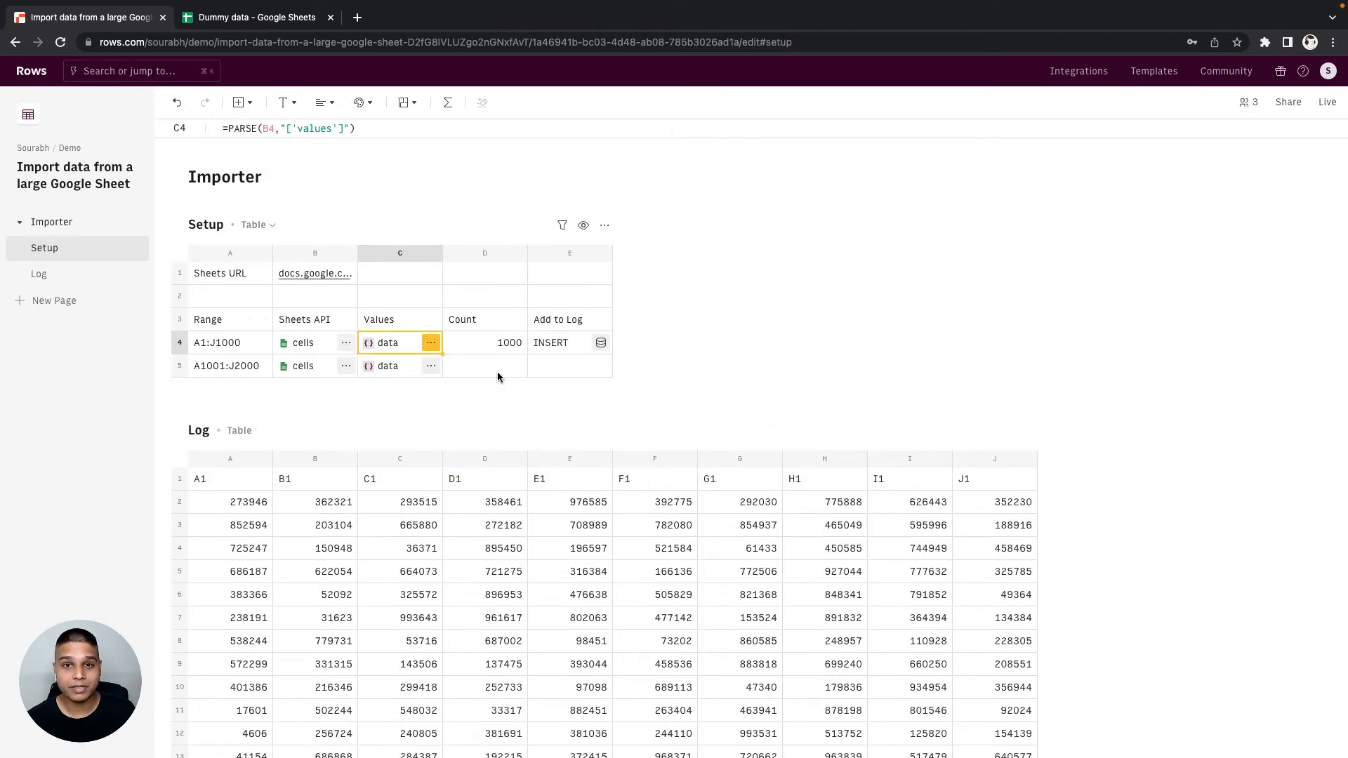
pyautogui.click(433, 347)
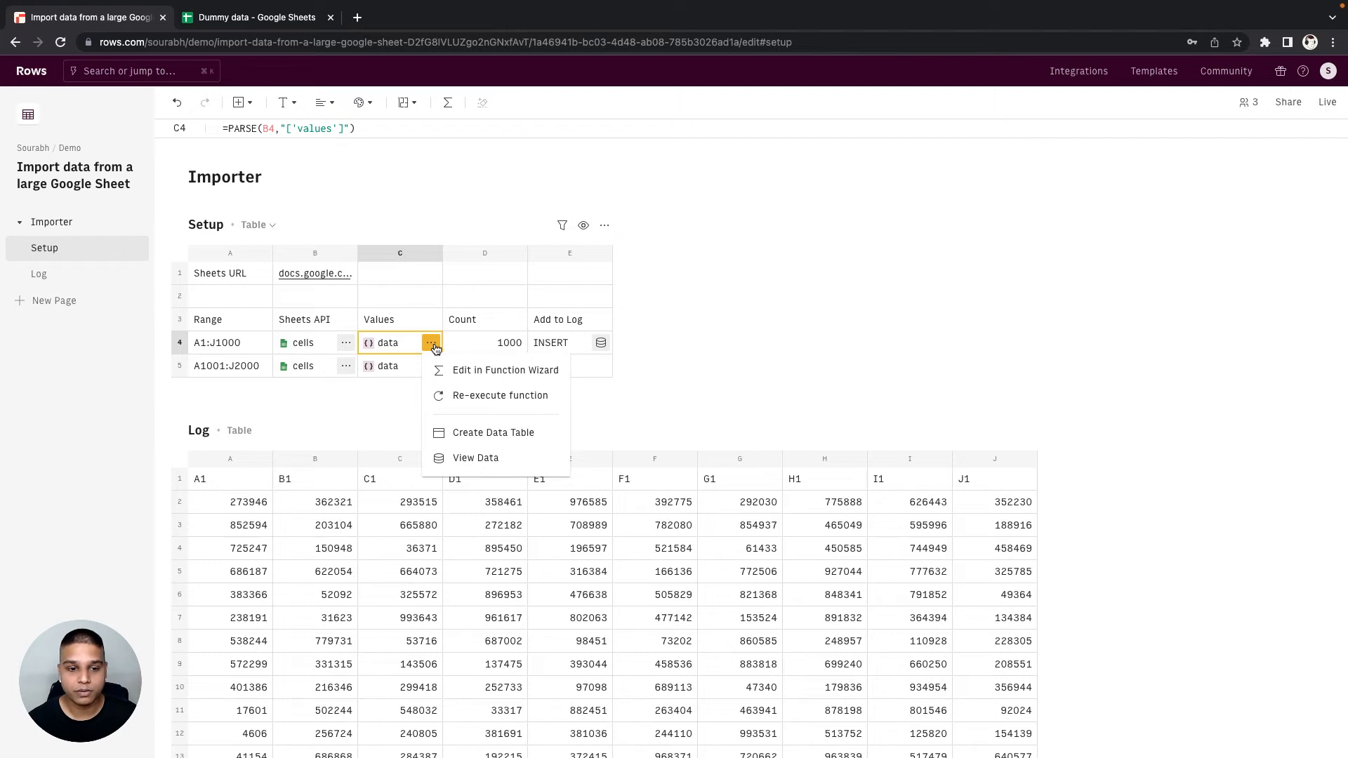
pyautogui.click(465, 460)
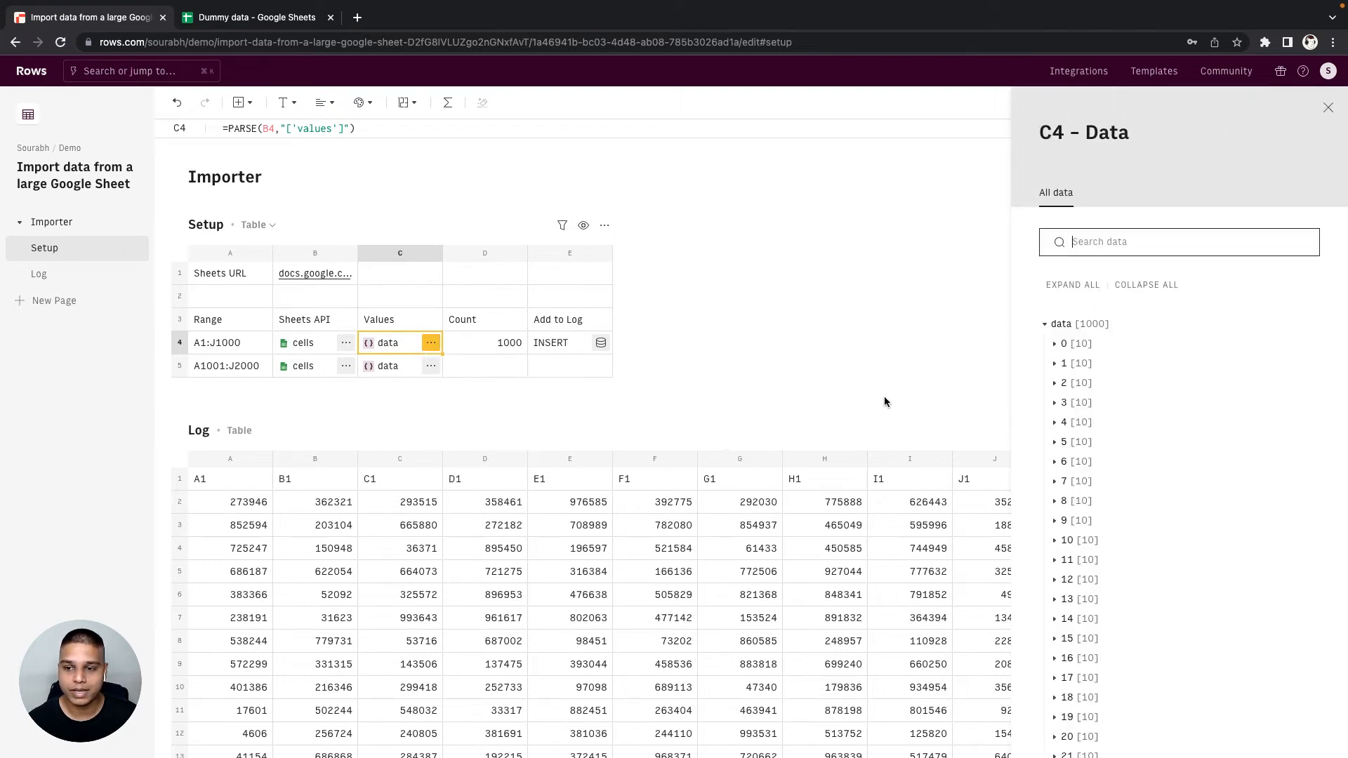
pyautogui.click(1140, 344)
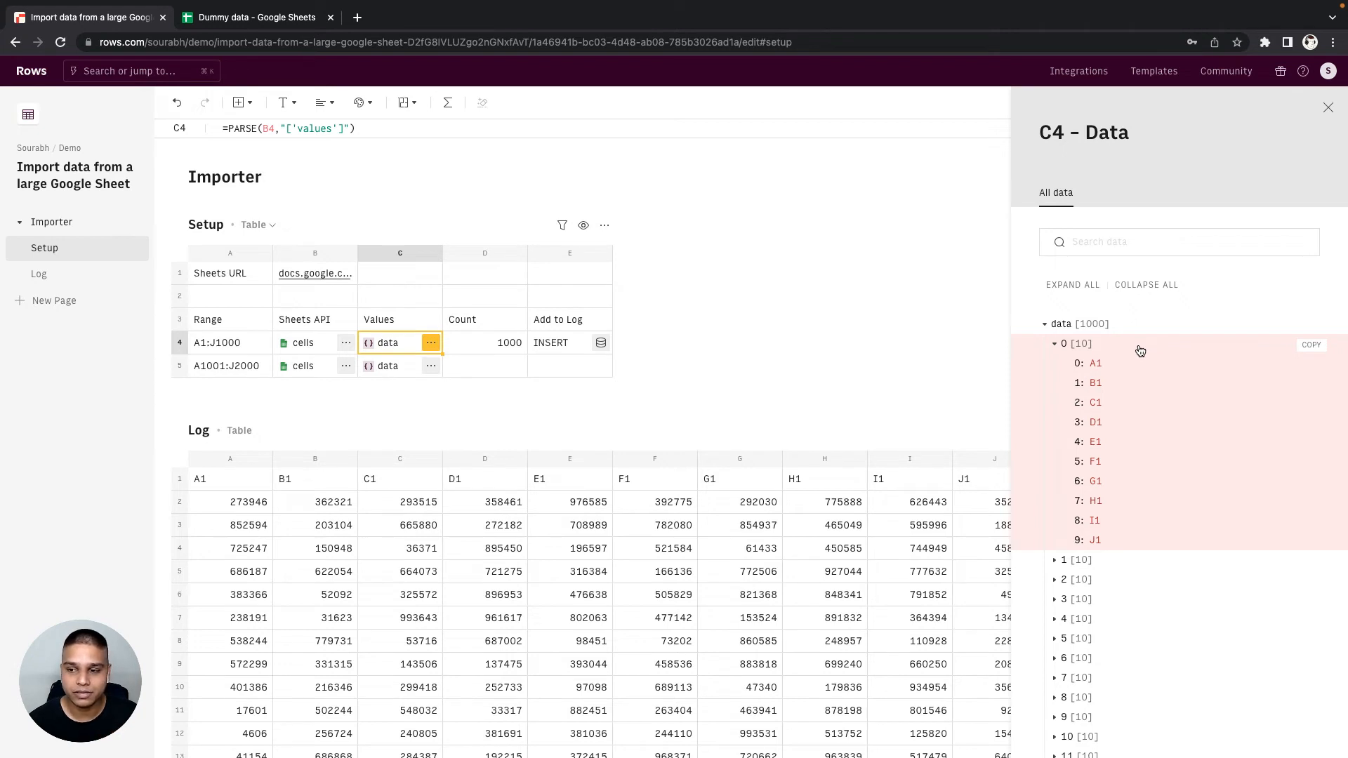
pyautogui.click(1303, 349)
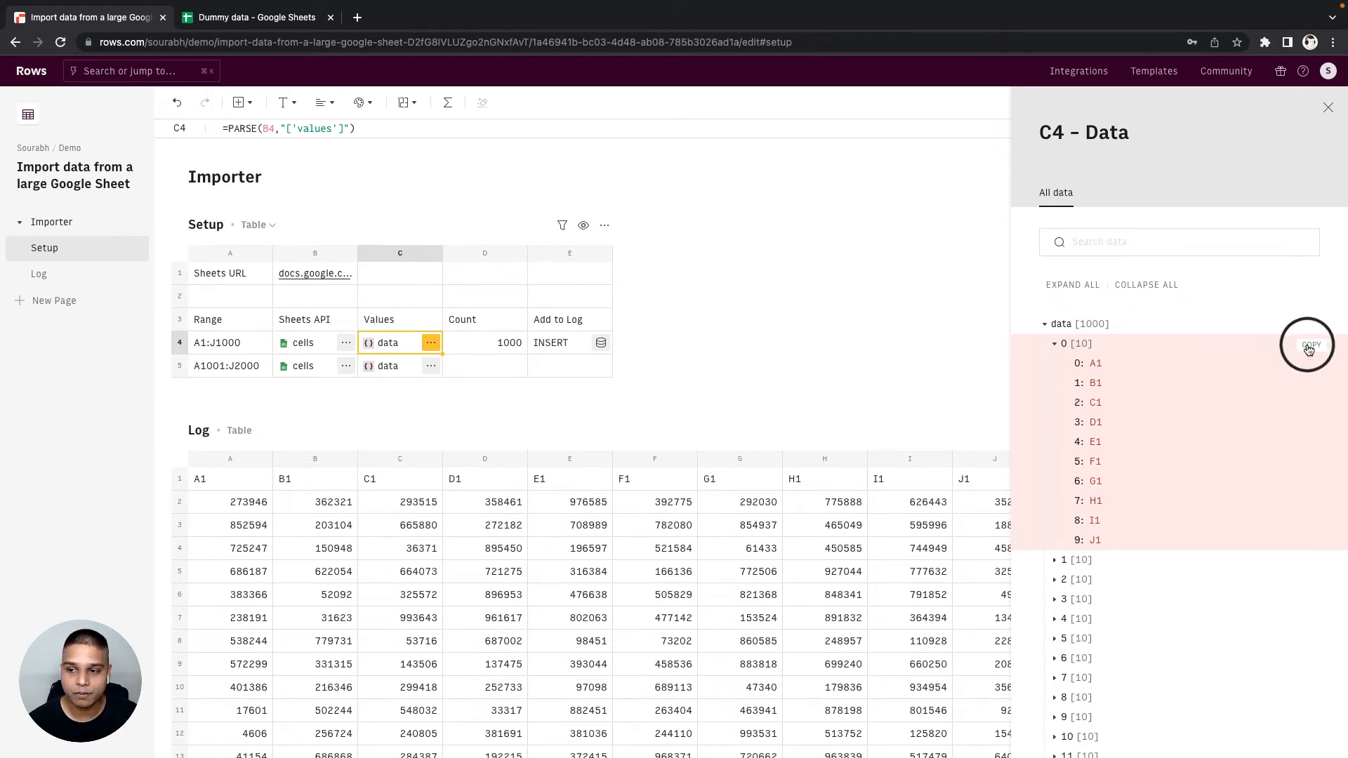
pyautogui.click(473, 366)
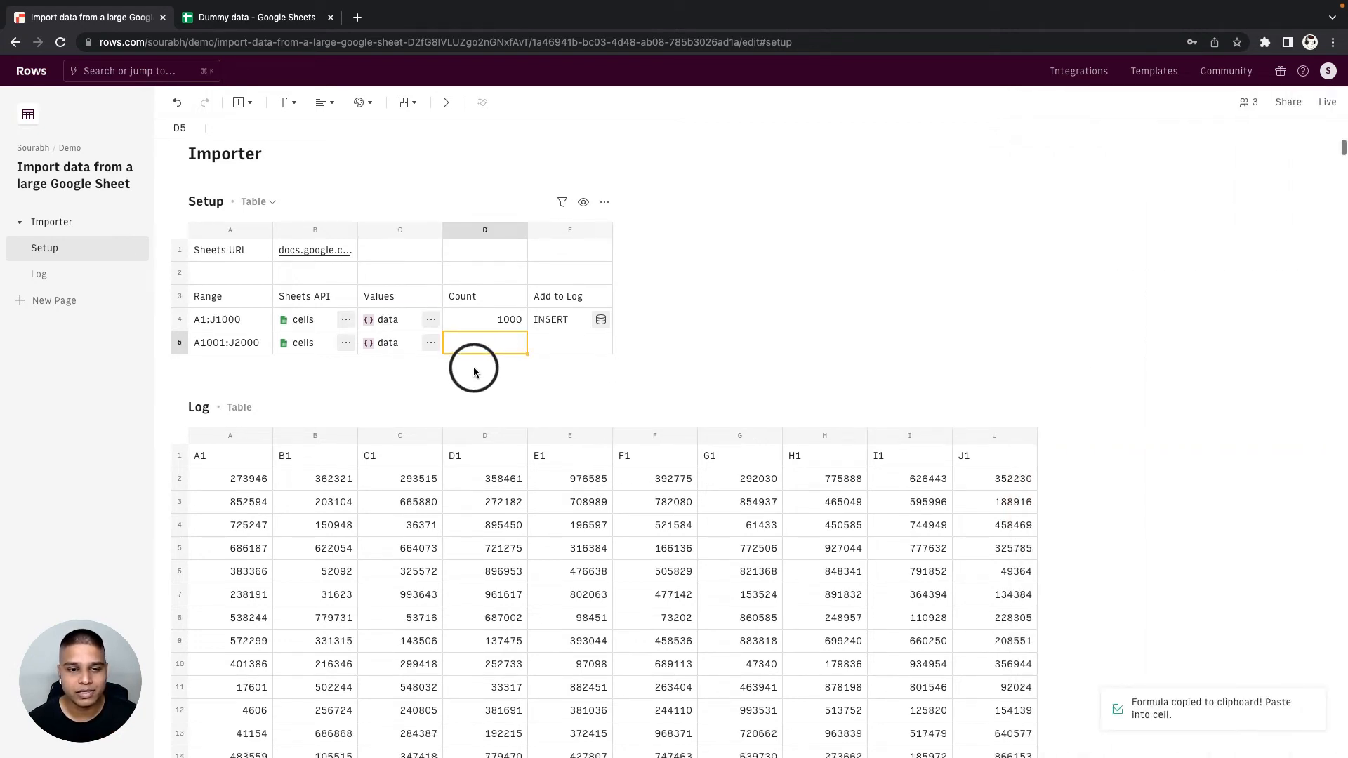
pyautogui.press('super+v')
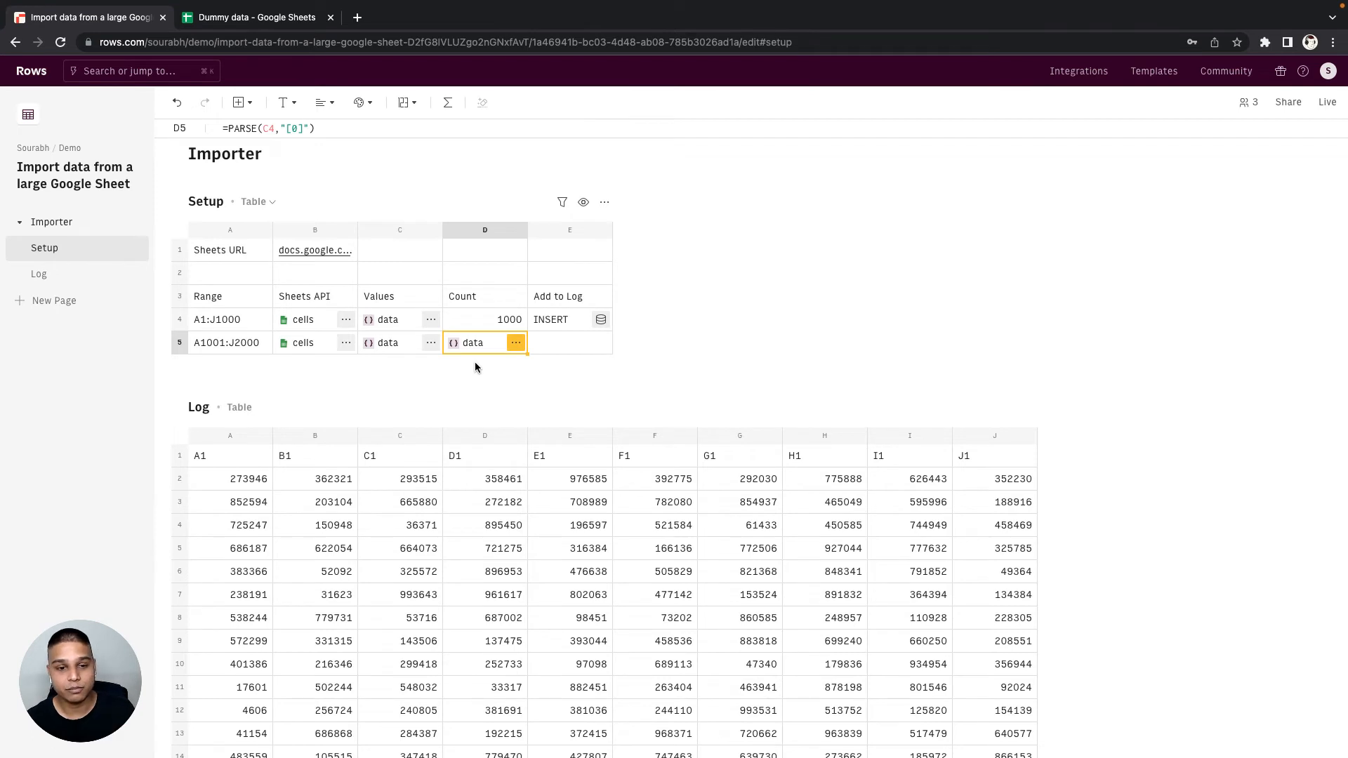
# - Examine the data returned by D5 to check the structure of the extracted header row
pyautogui.click(479, 343)
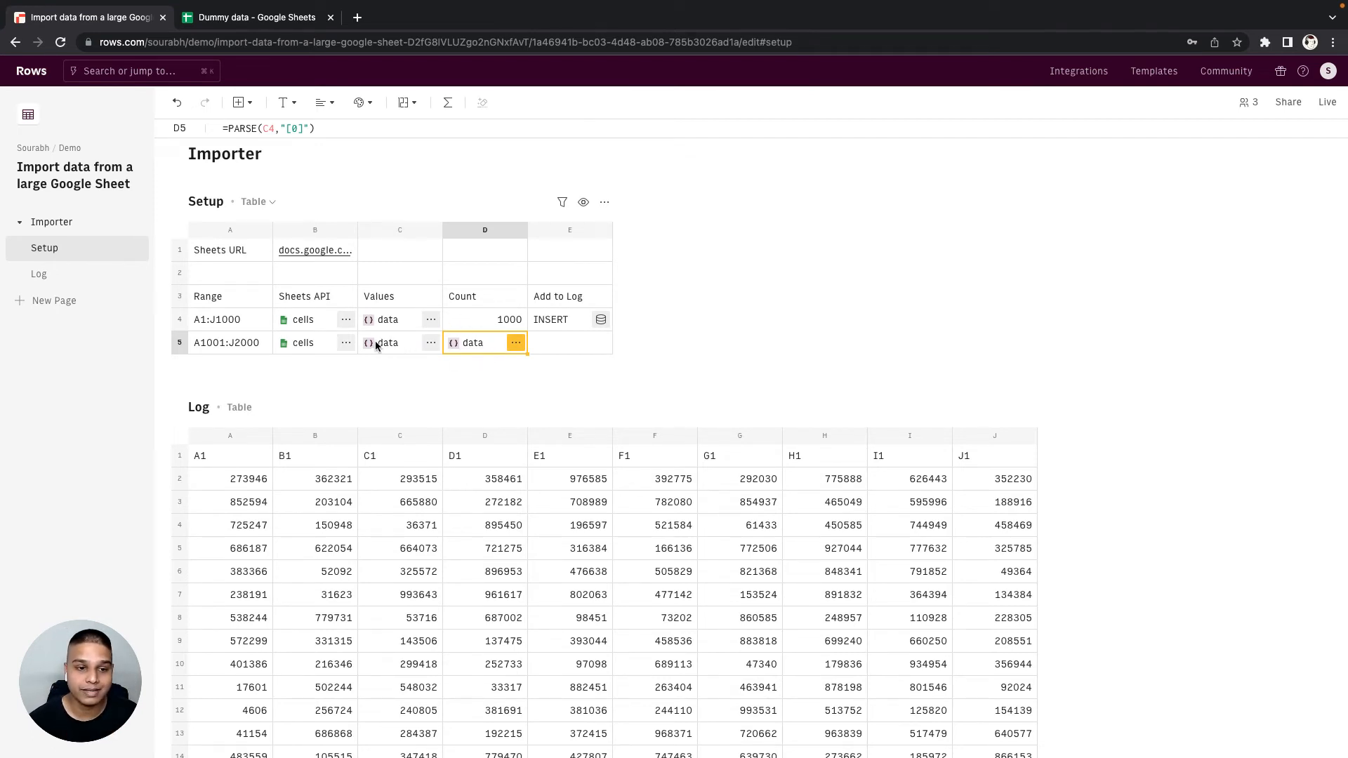
pyautogui.click(374, 342)
pyautogui.click(469, 348)
pyautogui.scroll(1, 513, 375)
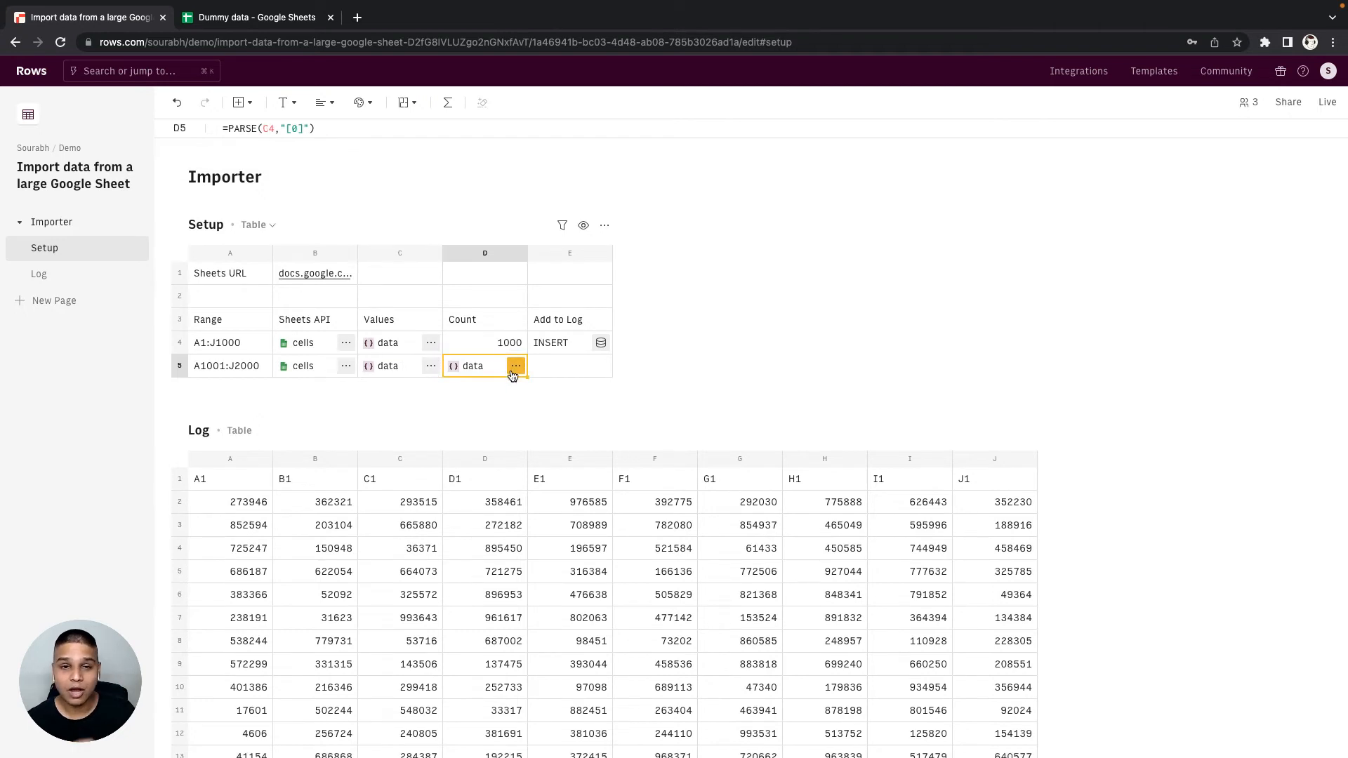
pyautogui.click(515, 366)
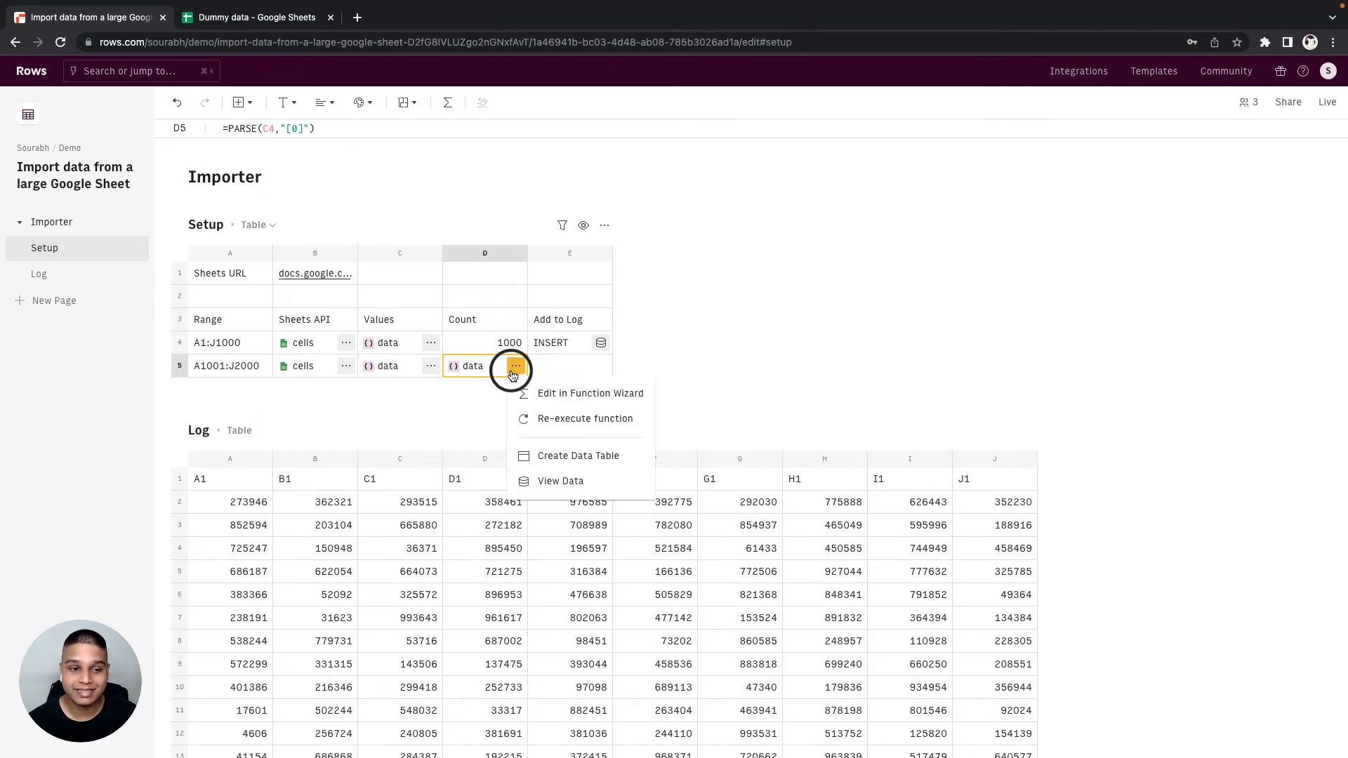
pyautogui.click(540, 478)
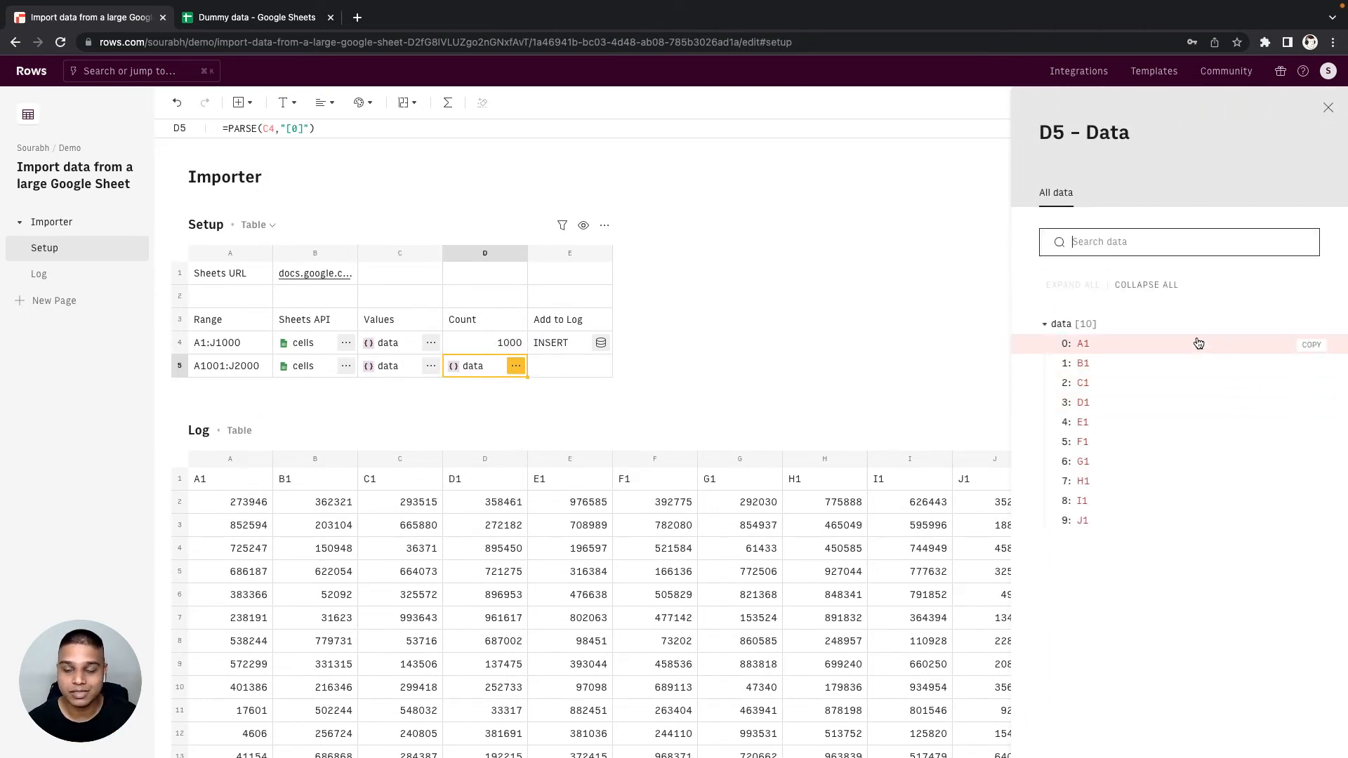
pyautogui.click(642, 378)
# - Wrap the D5 formula in an outer array with =CONCATENATE("[",PARSE(C4,"[0]"),"]")
pyautogui.press('Return')
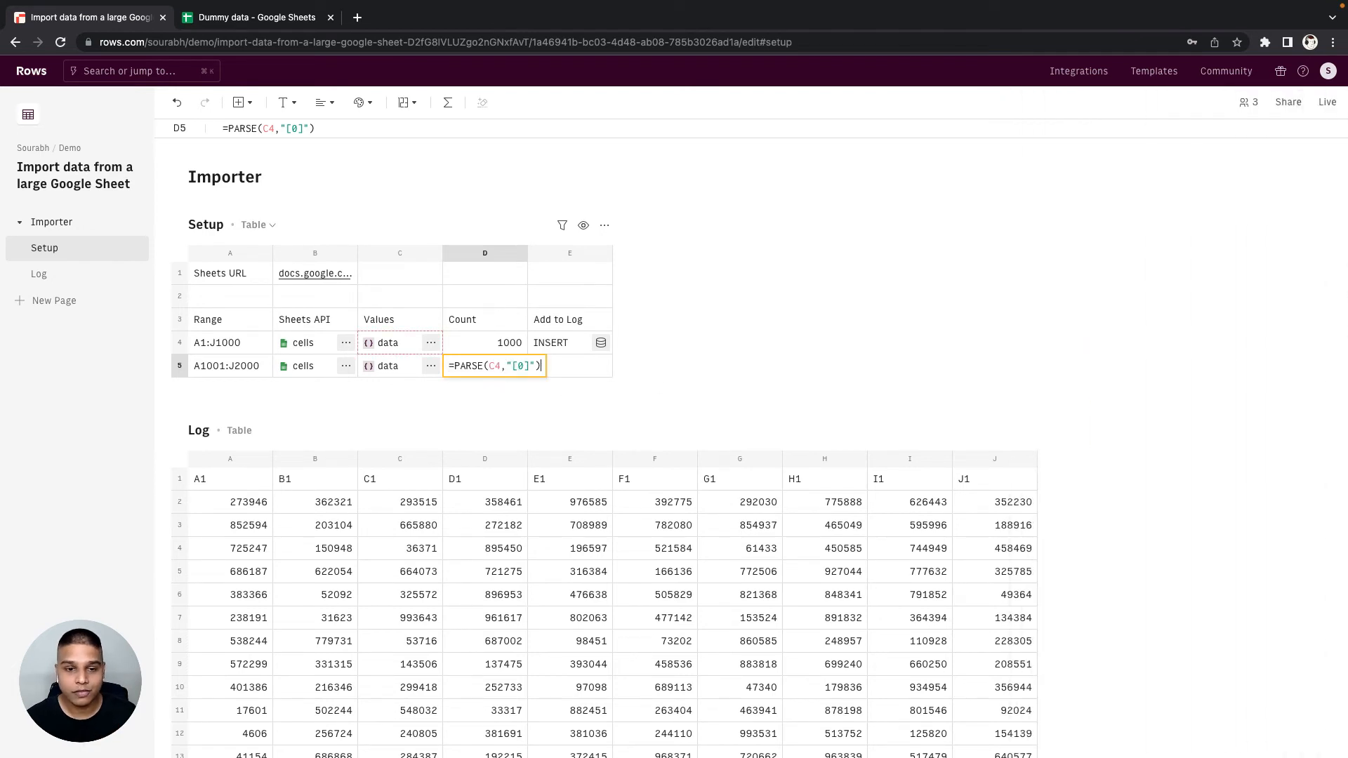
pyautogui.hotkey('shift', 'End')
pyautogui.press('BackSpace')
pyautogui.write('CONCATENATE(')
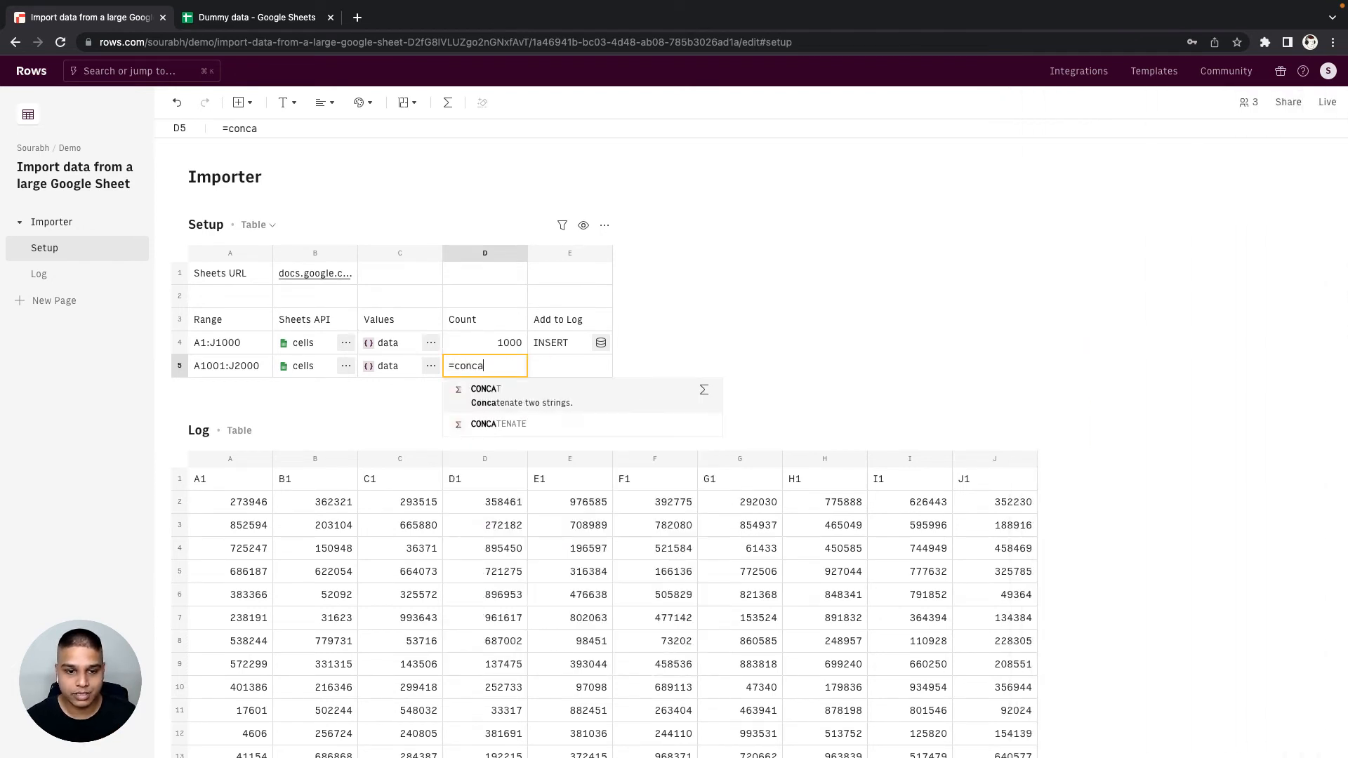
pyautogui.write('"[",')
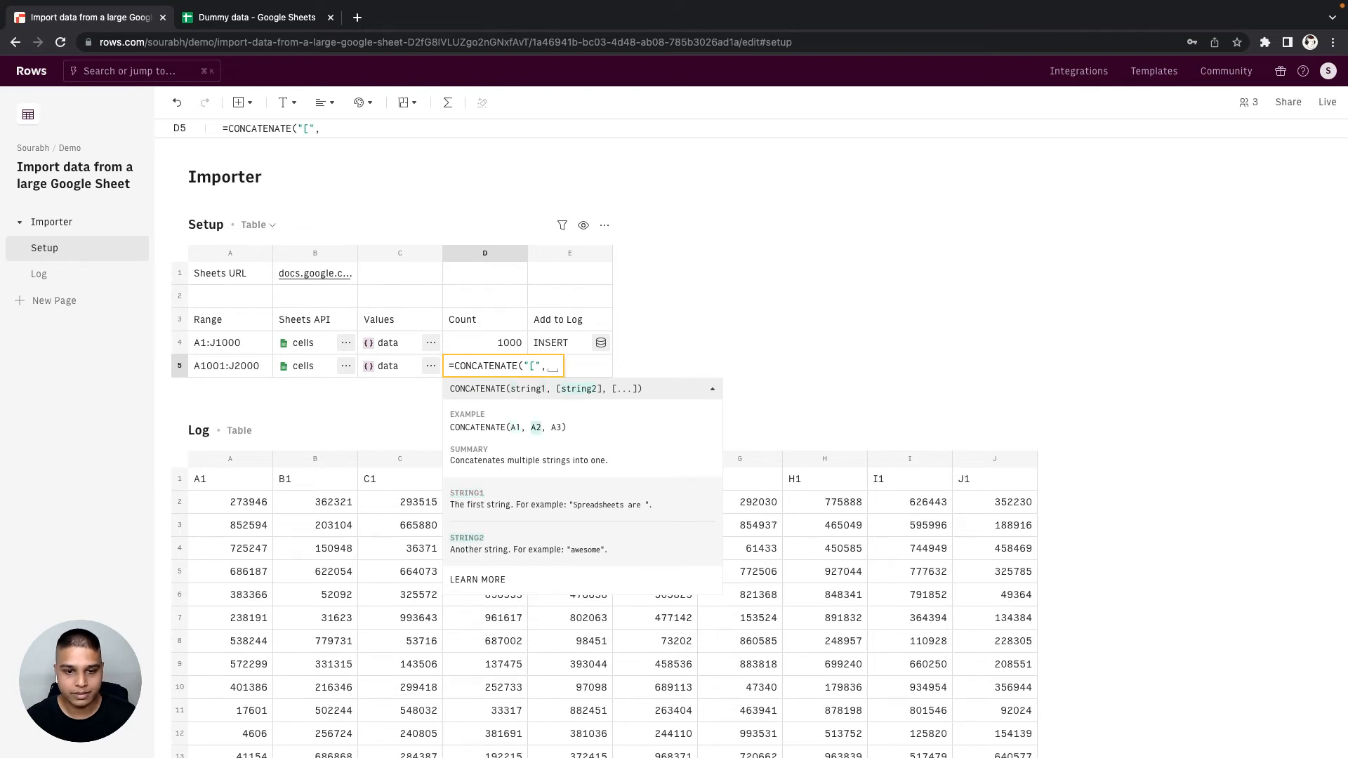
pyautogui.hotkey('ctrl', 'v')
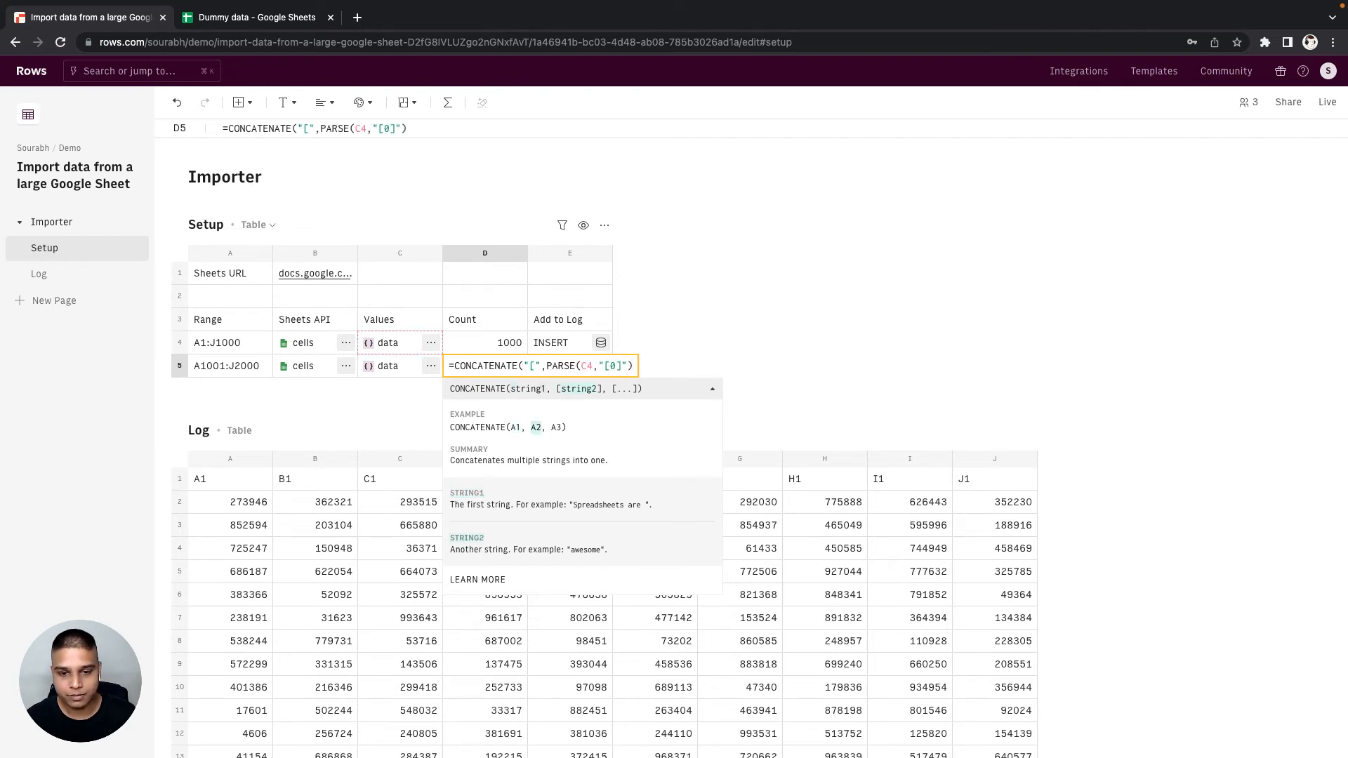
pyautogui.write(',"]"')
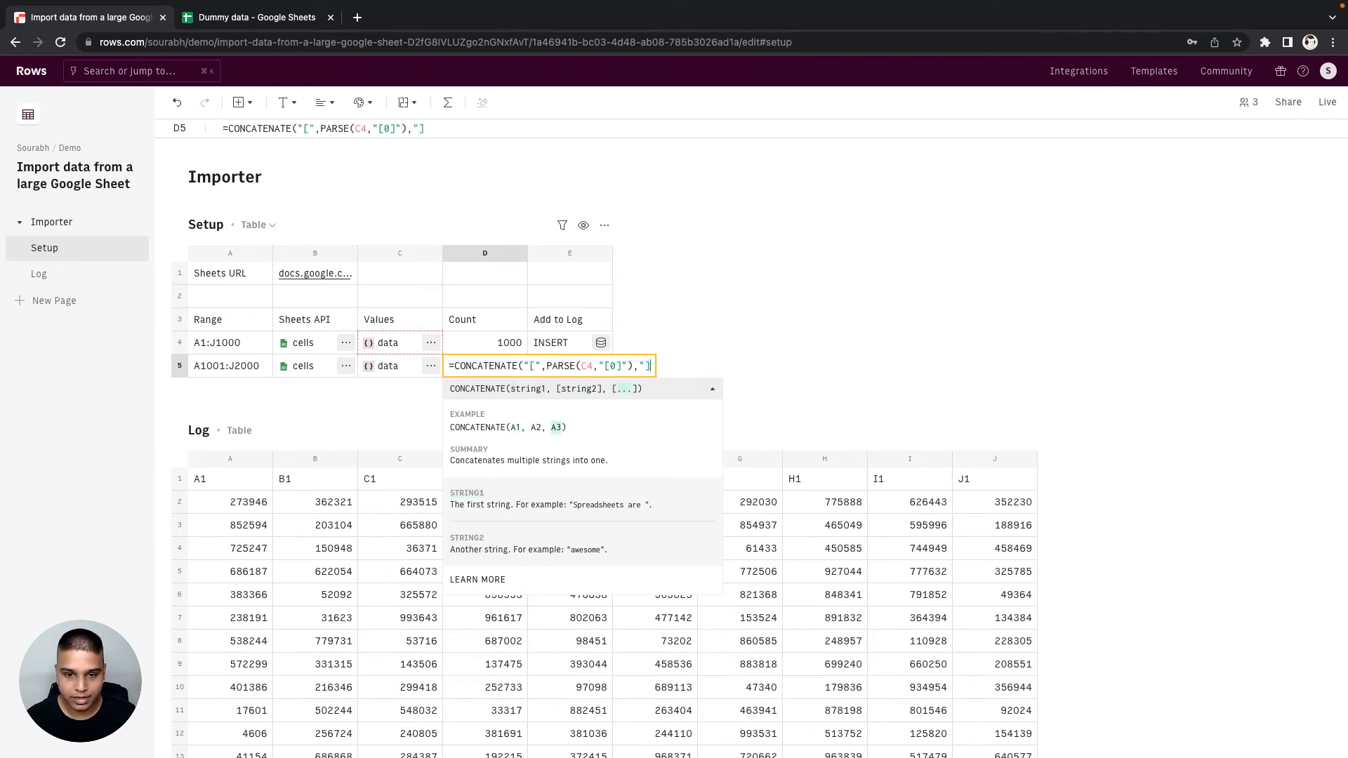
pyautogui.write(')')
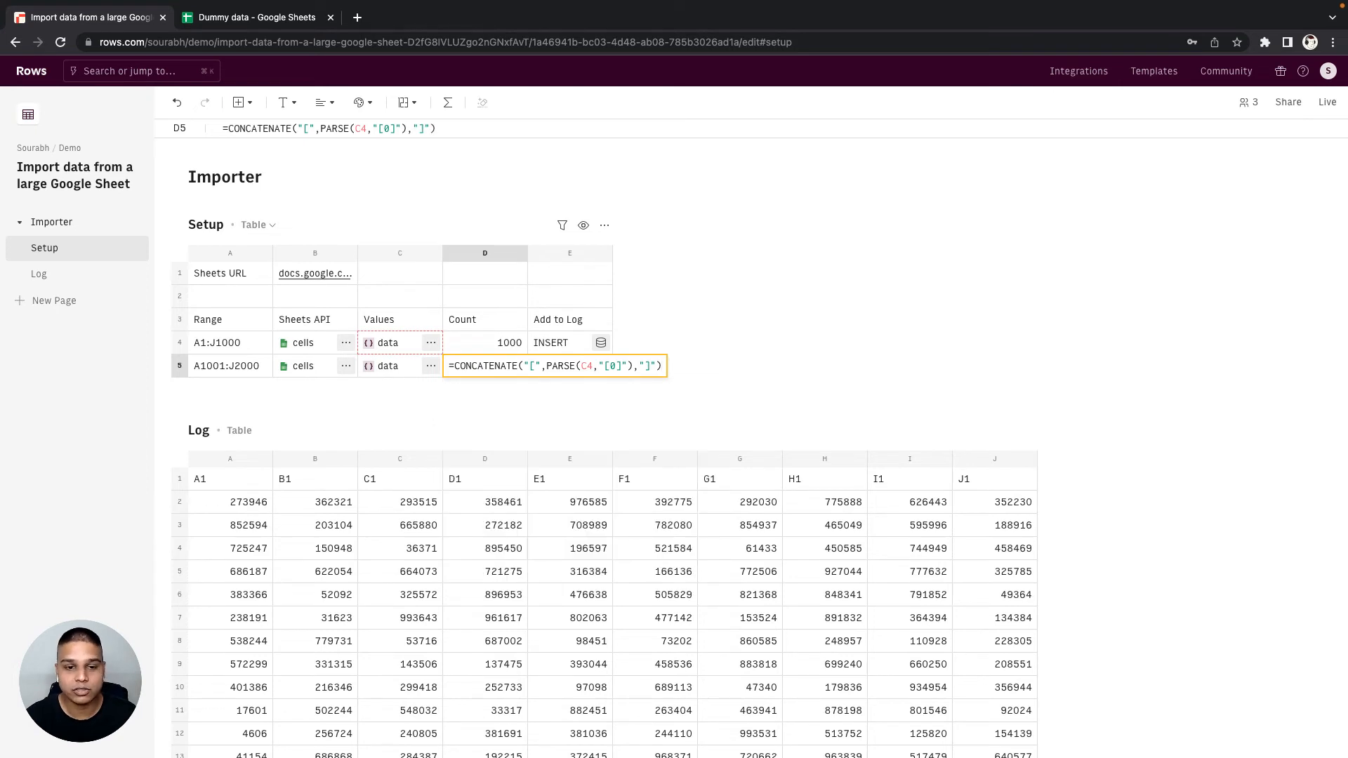
pyautogui.press('Return')
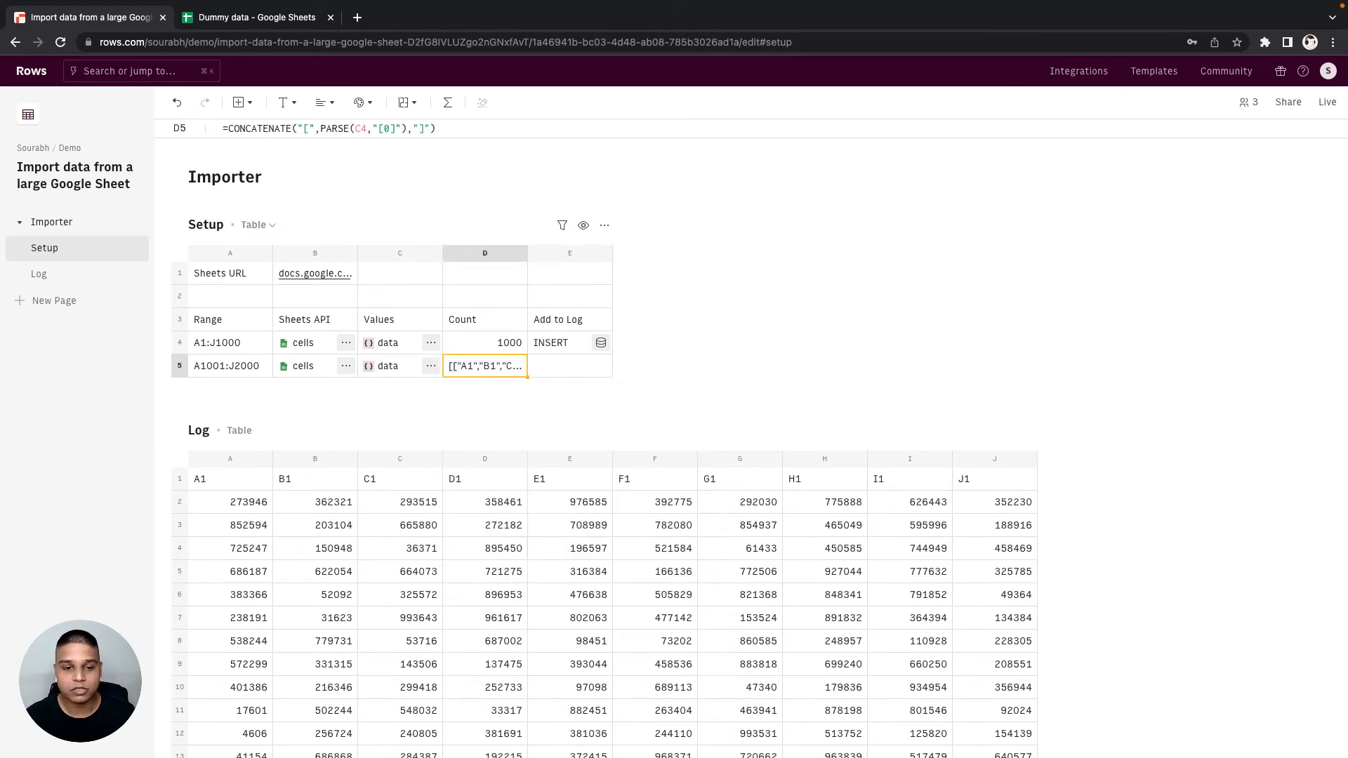
# - Combine the bracketed header row with the second batch in D5 using =APPEND(CONCATENATE("[",PARSE(C4,"[0]"),"]"),C5)
pyautogui.press('Return')
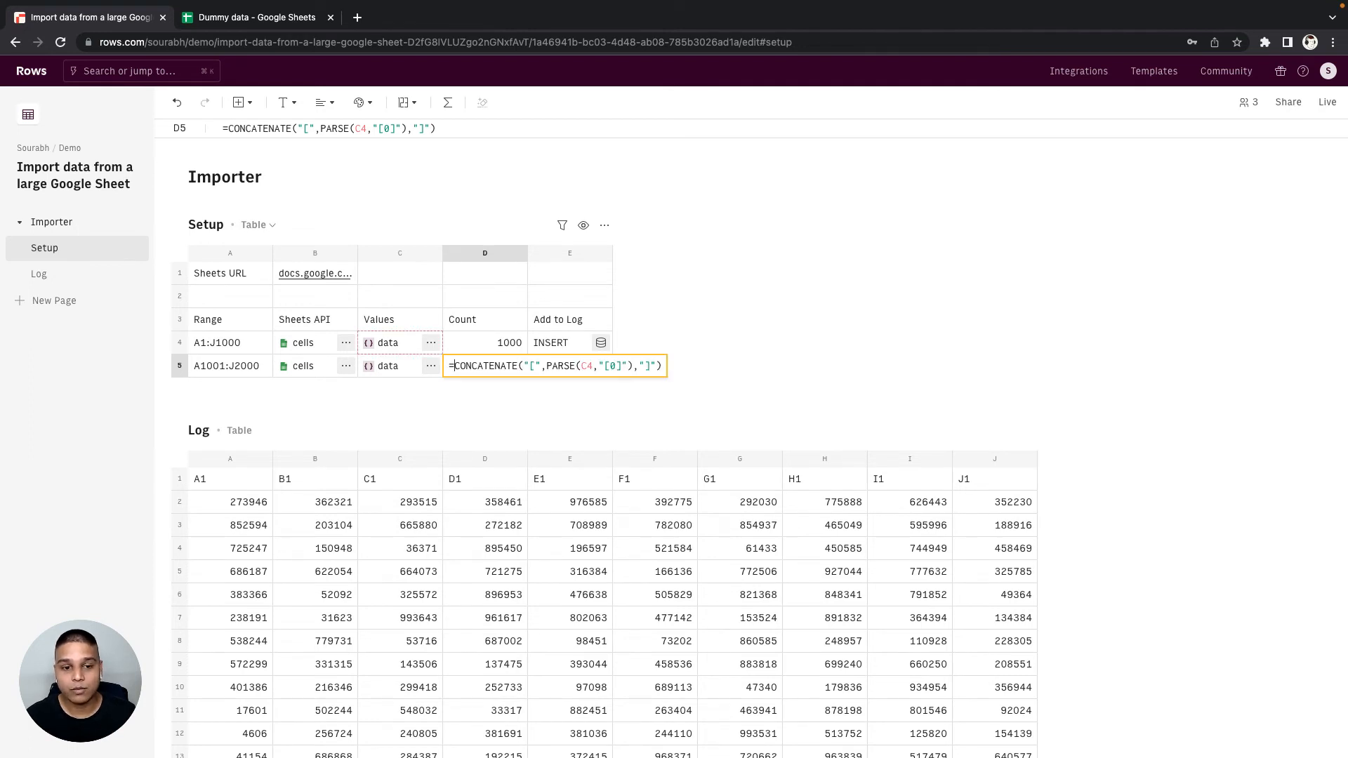
pyautogui.press('super+a')
pyautogui.write('=')
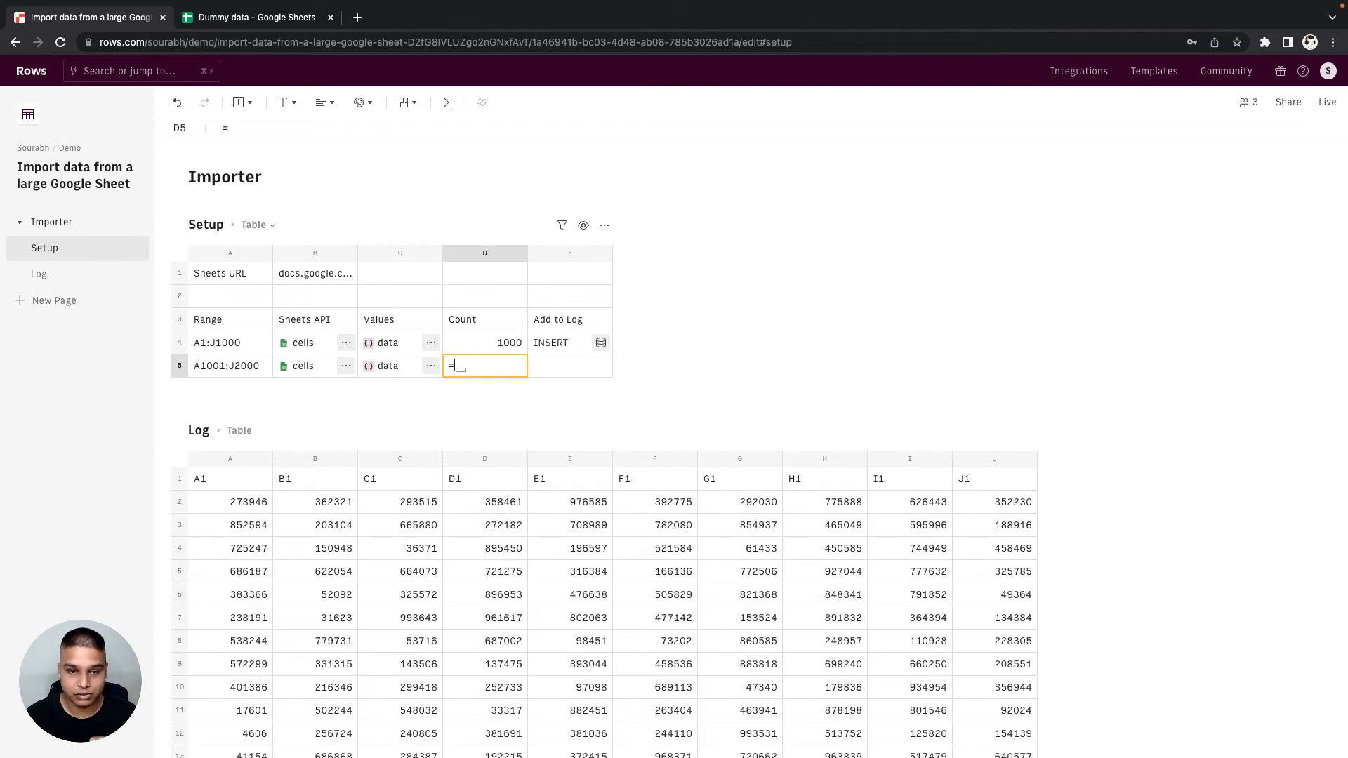
pyautogui.write('appe')
pyautogui.press('Tab')
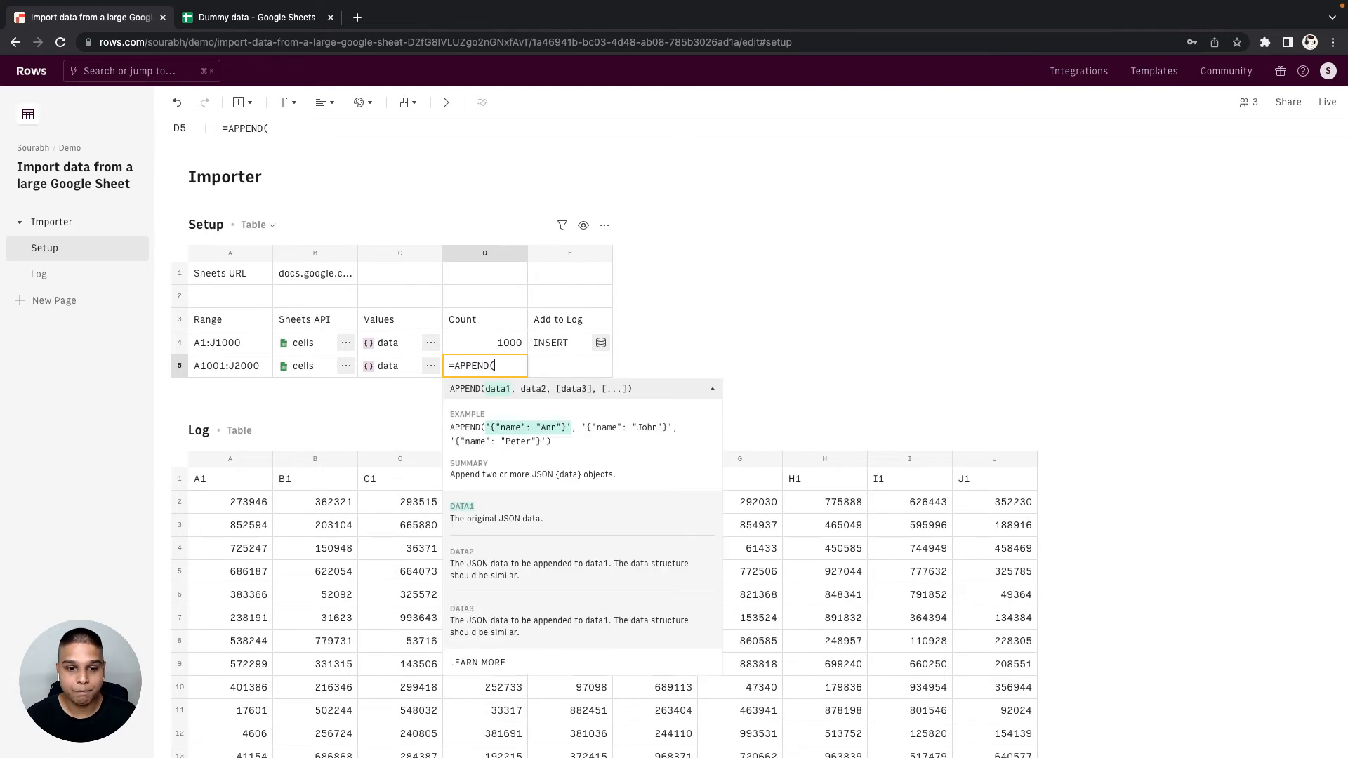
pyautogui.press('super+v')
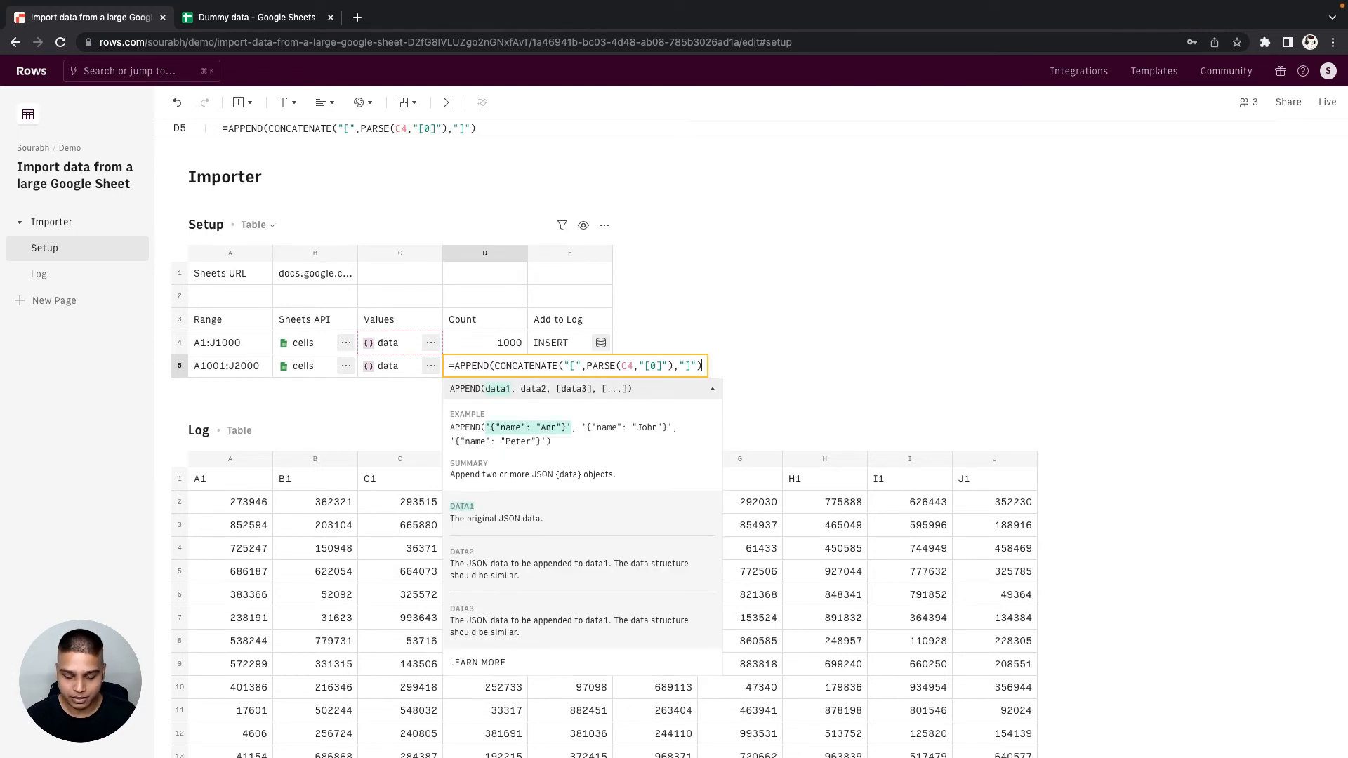
pyautogui.write(',C5')
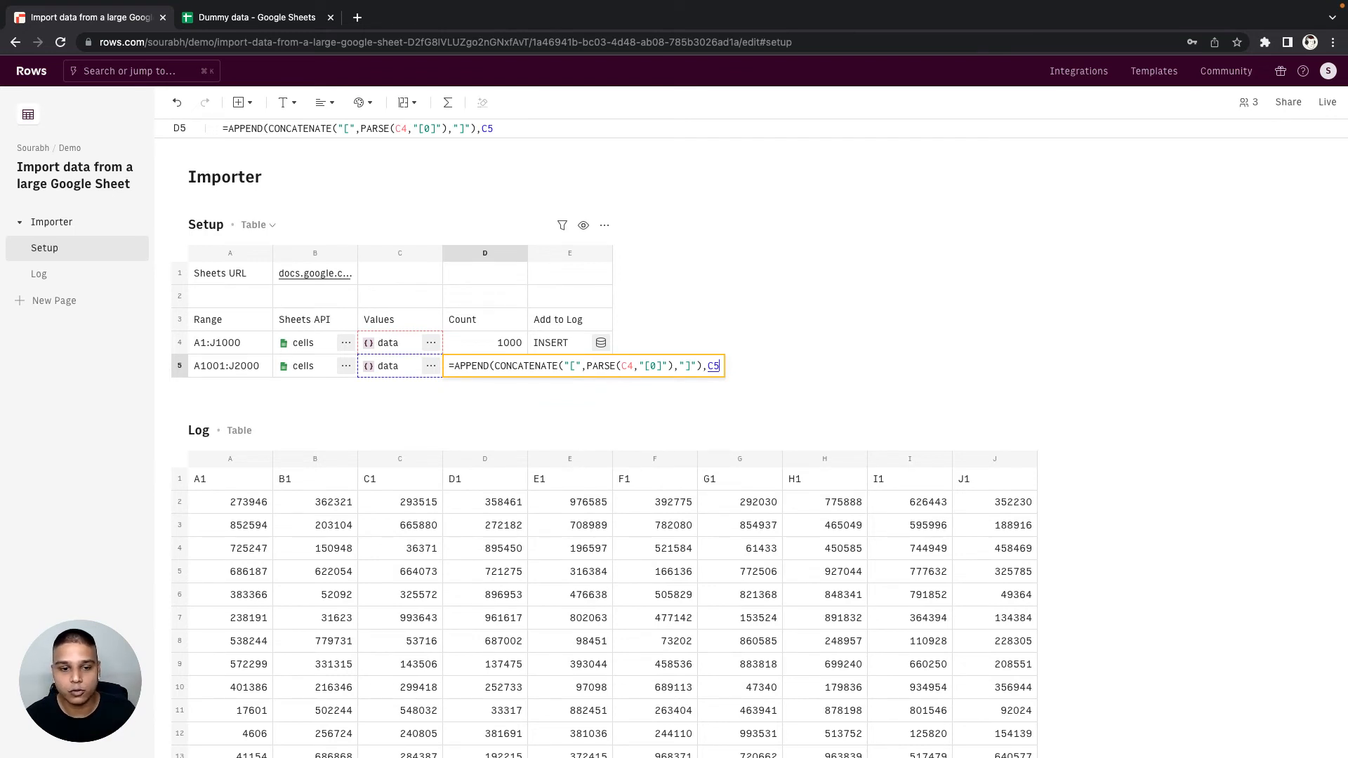
pyautogui.press('Return')
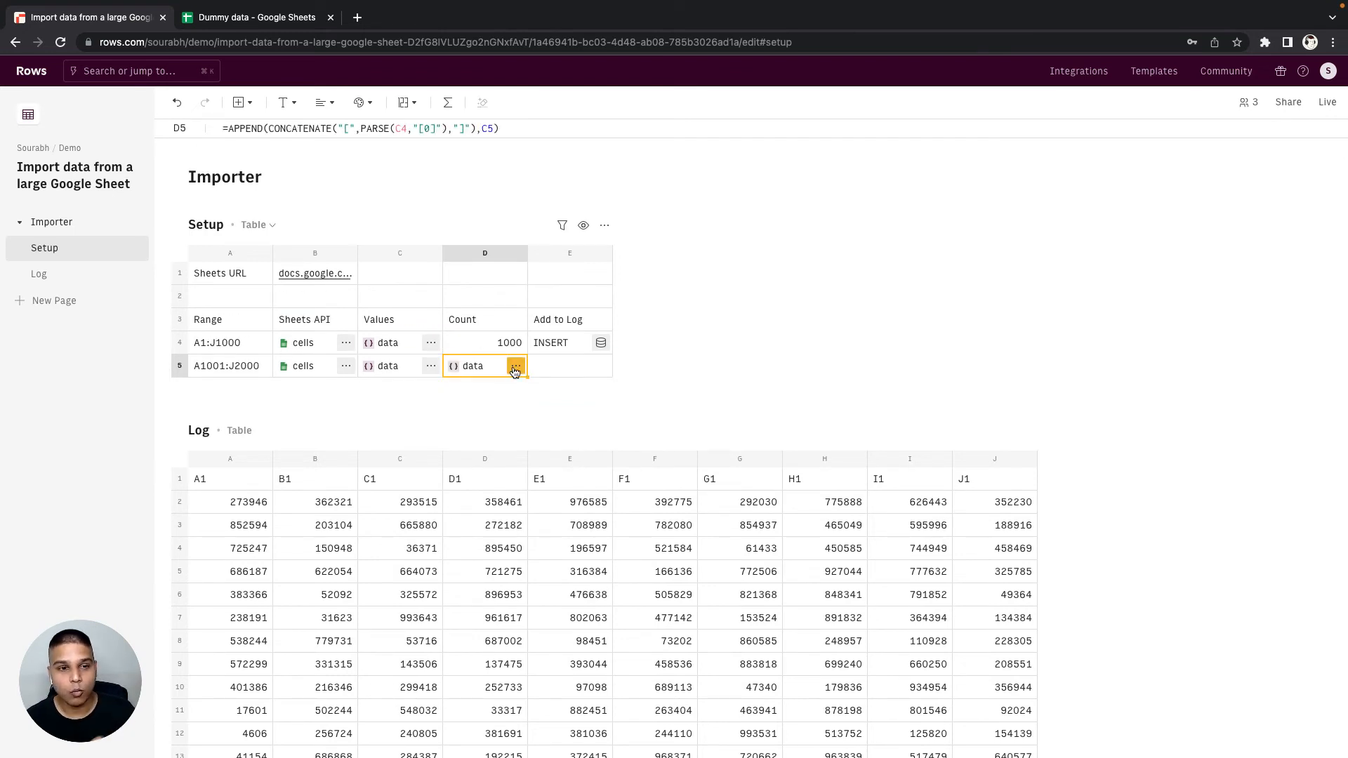
# - Inspect the combined data in D5, expanding entries 0 and 1 to compare the header row with the first data row
pyautogui.click(516, 366)
pyautogui.click(532, 480)
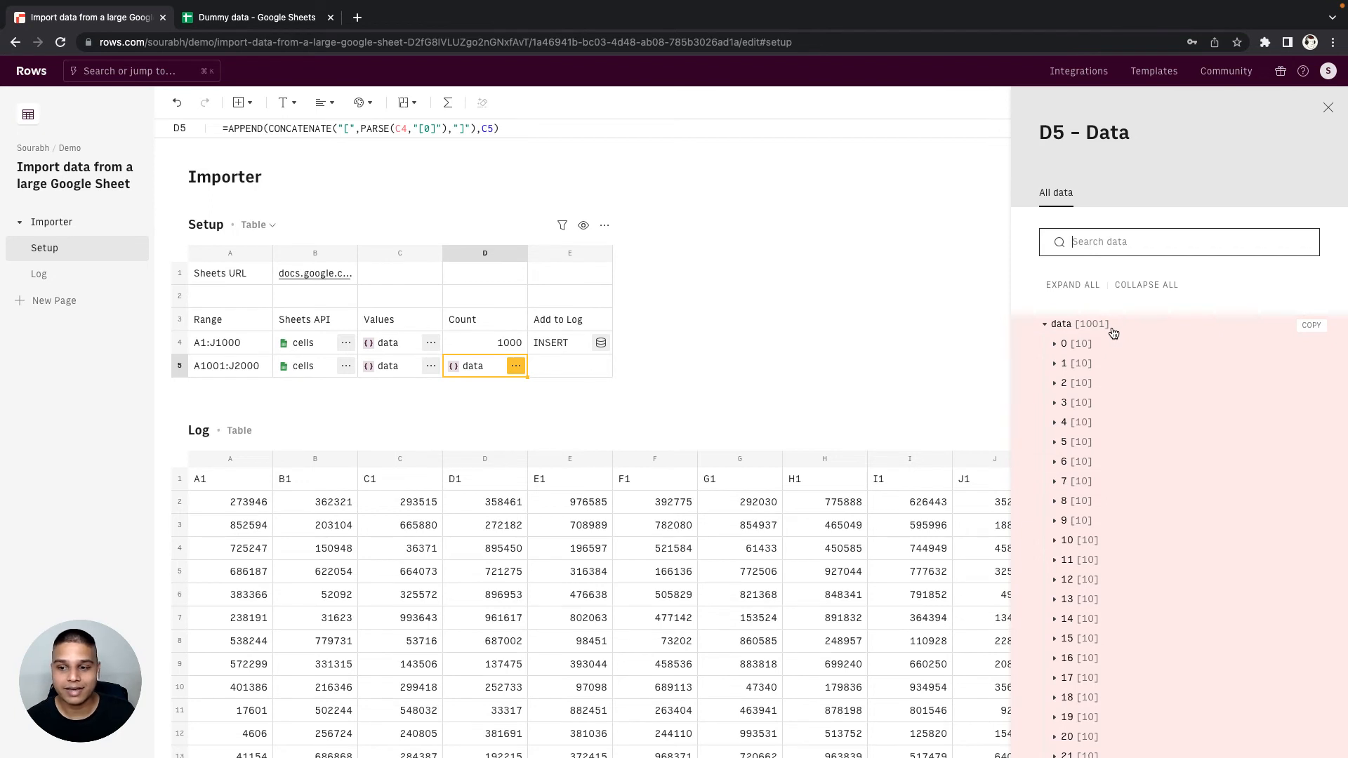
pyautogui.click(1105, 352)
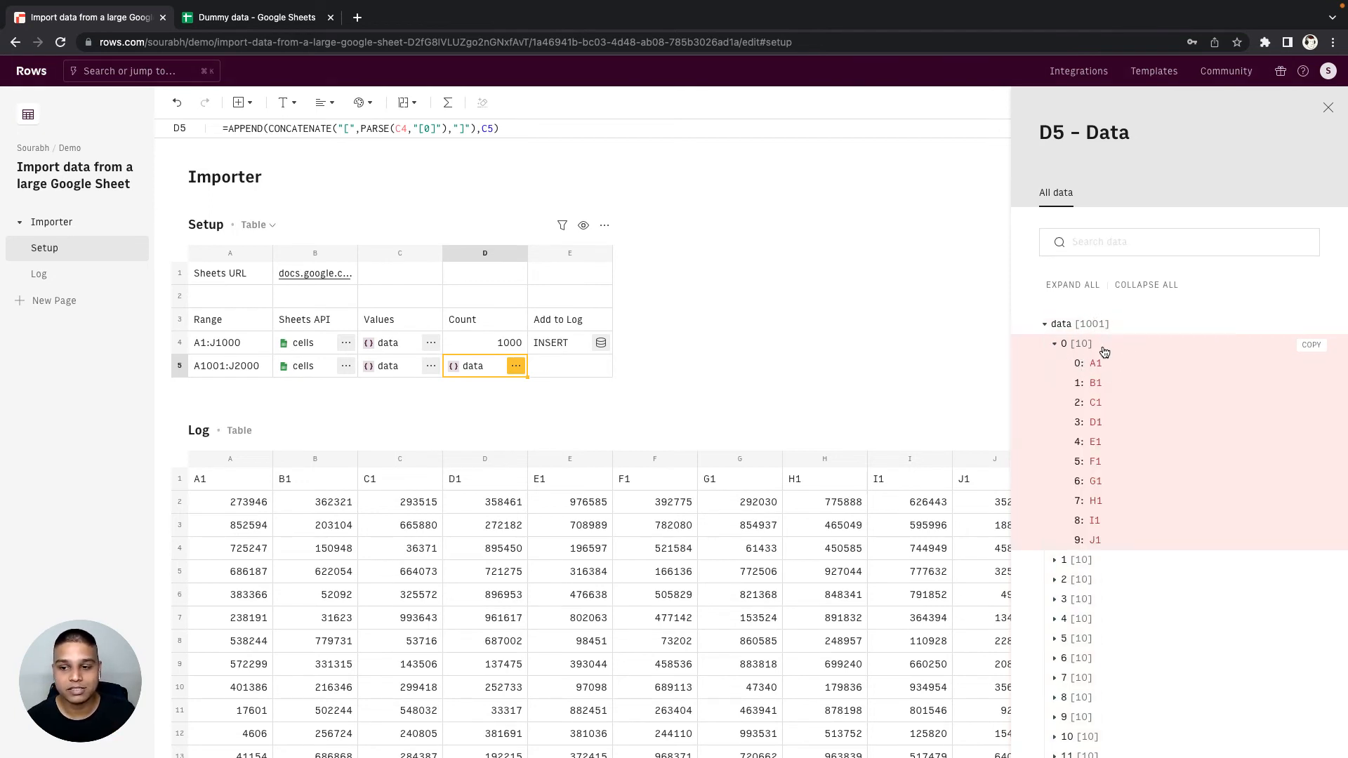
pyautogui.click(1109, 560)
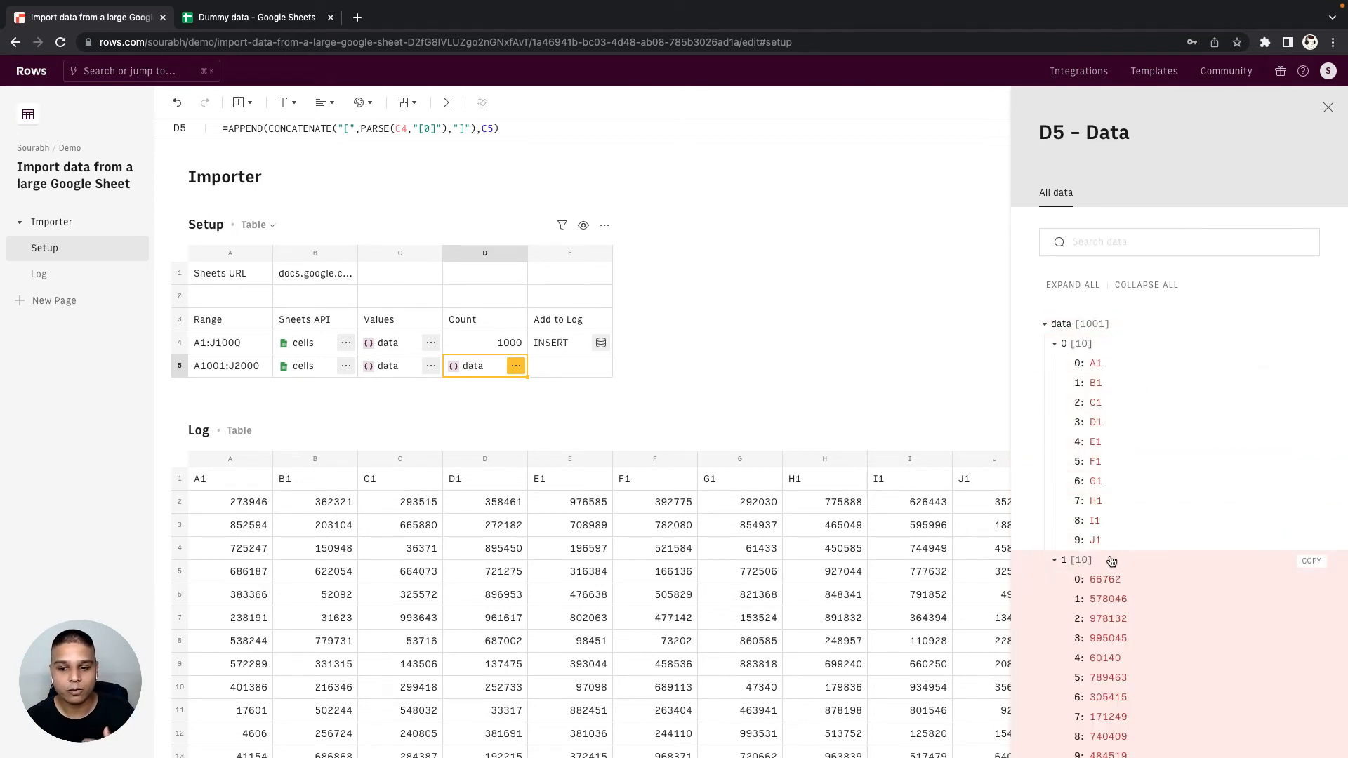
pyautogui.scroll(-2, 1110, 555)
pyautogui.scroll(-1, 1106, 565)
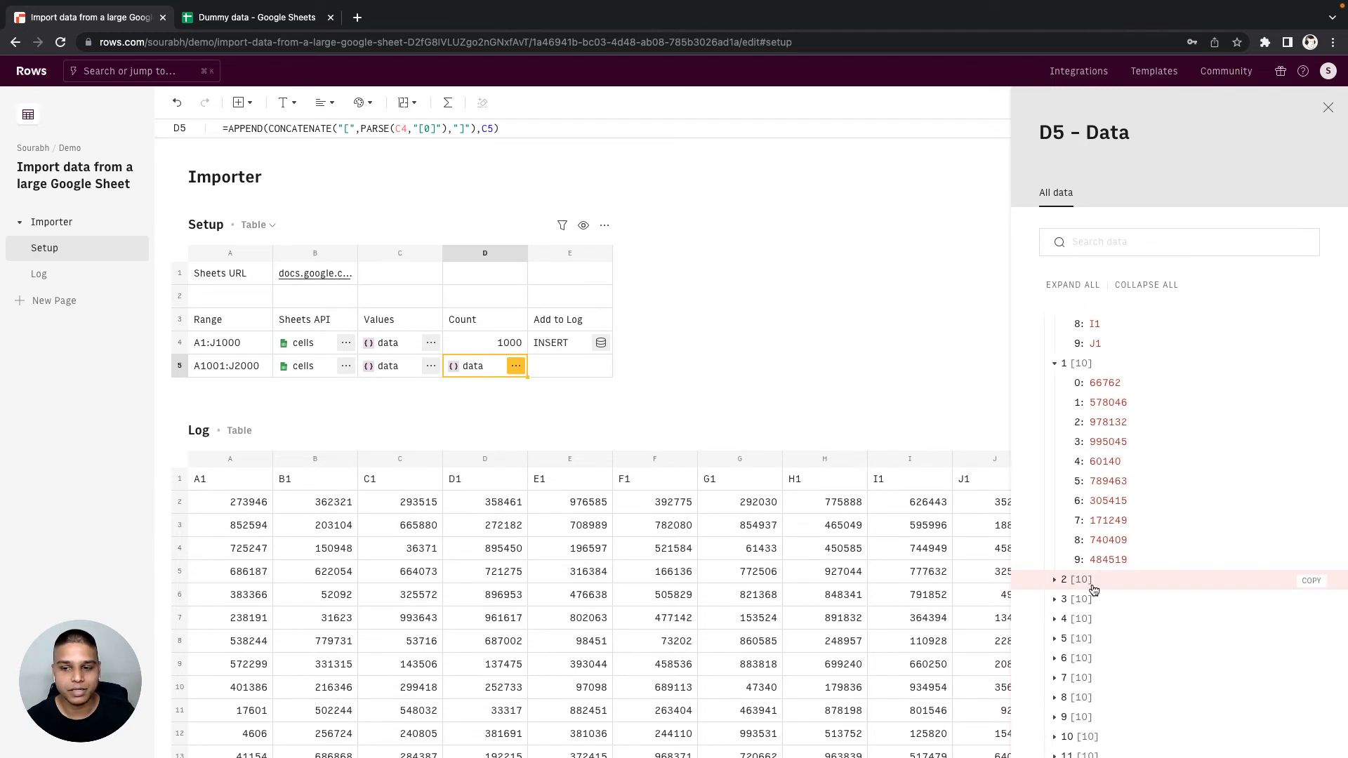
pyautogui.press('Escape')
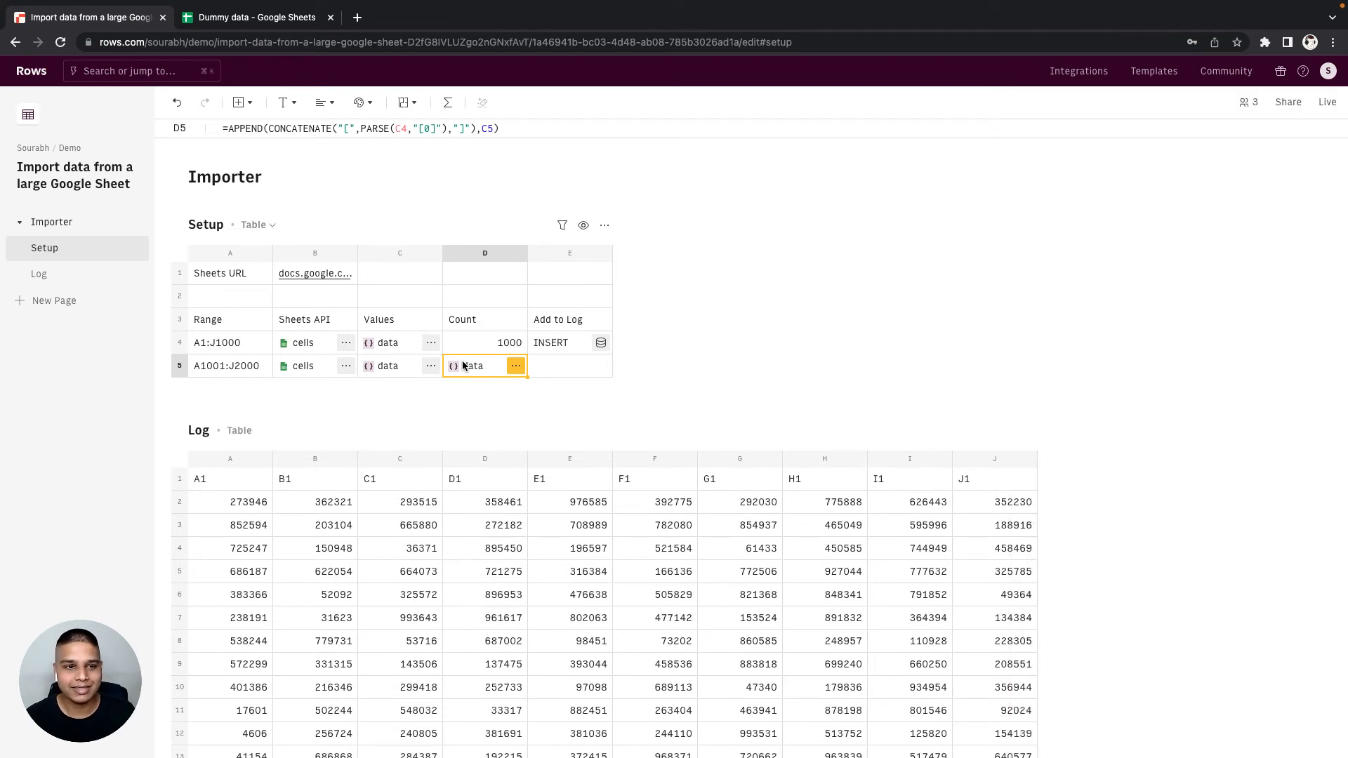
# - Replace the C5 reference in D5's APPEND formula with C5's own expression PARSE(B5,"['values']")
pyautogui.press('Left')
pyautogui.press('Return')
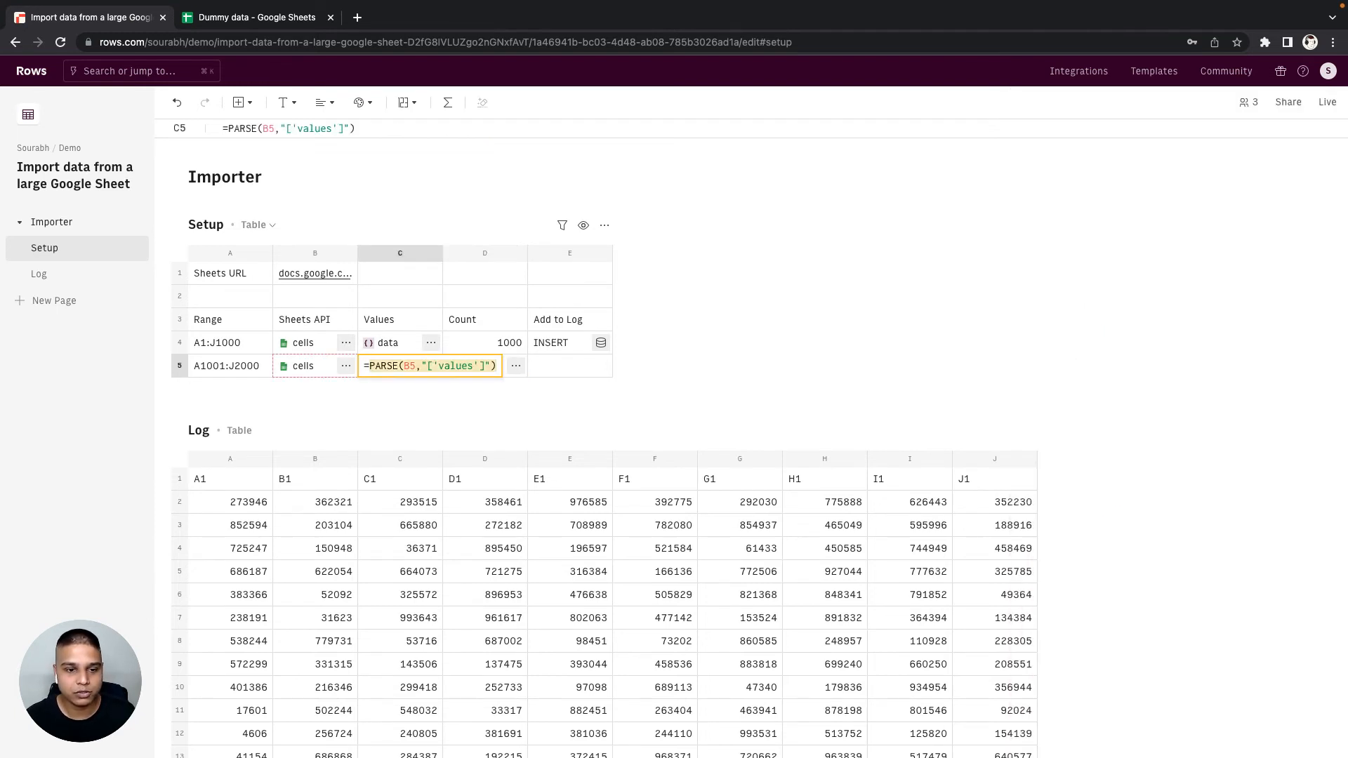
pyautogui.press('Escape')
pyautogui.press('Right')
pyautogui.press('Return')
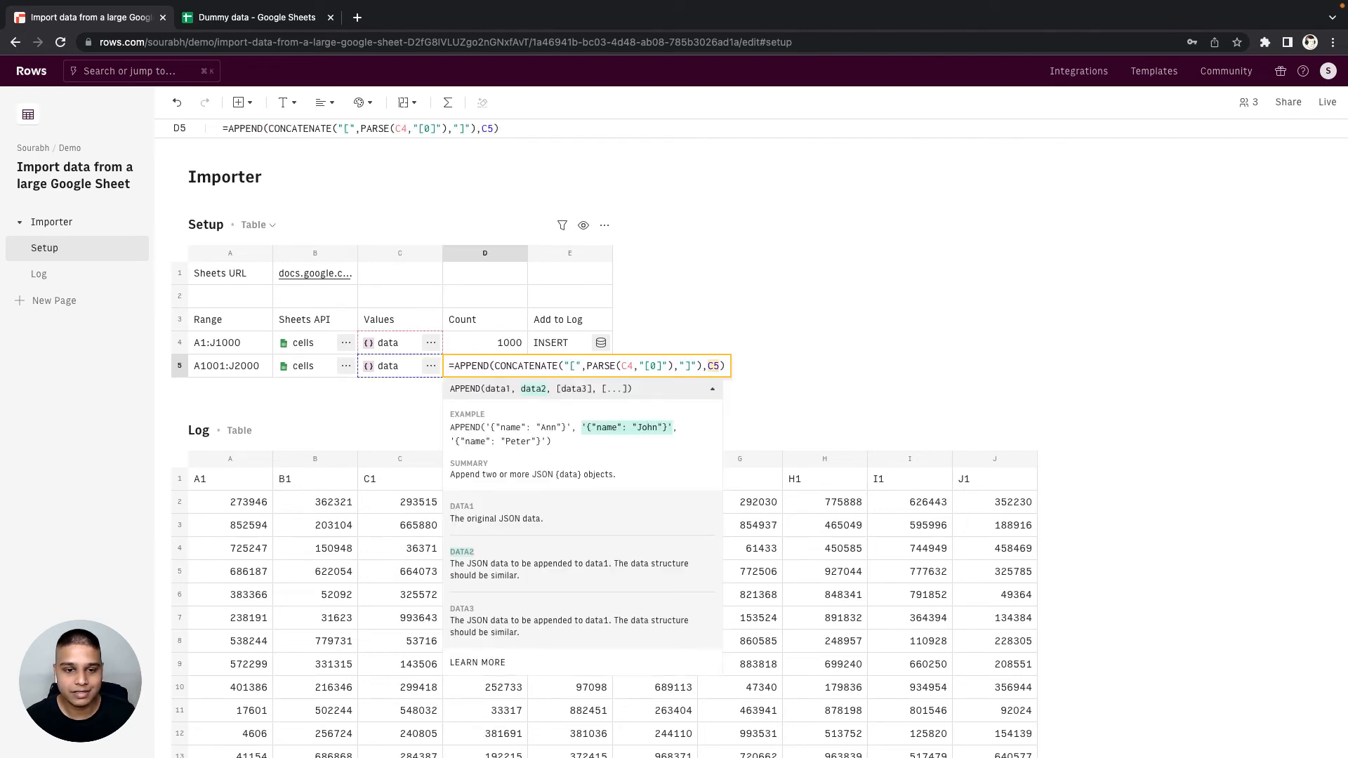
pyautogui.write('PARSE(B5,"[\'values\']")')
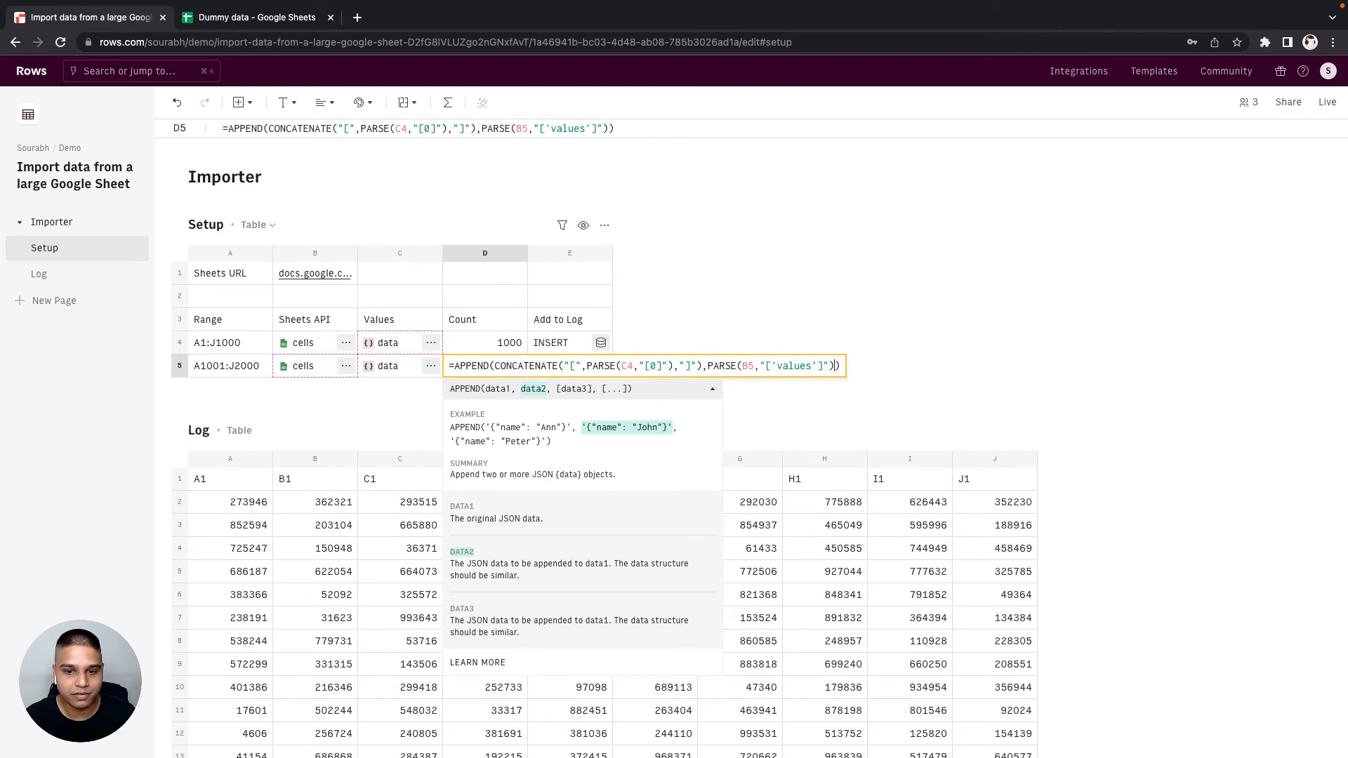
pyautogui.press('Tab')
# - Move the APPEND formula out of D5 and into C5, replacing C5's existing PARSE formula
pyautogui.press('Left')
pyautogui.press('Return')
pyautogui.press('super+a')
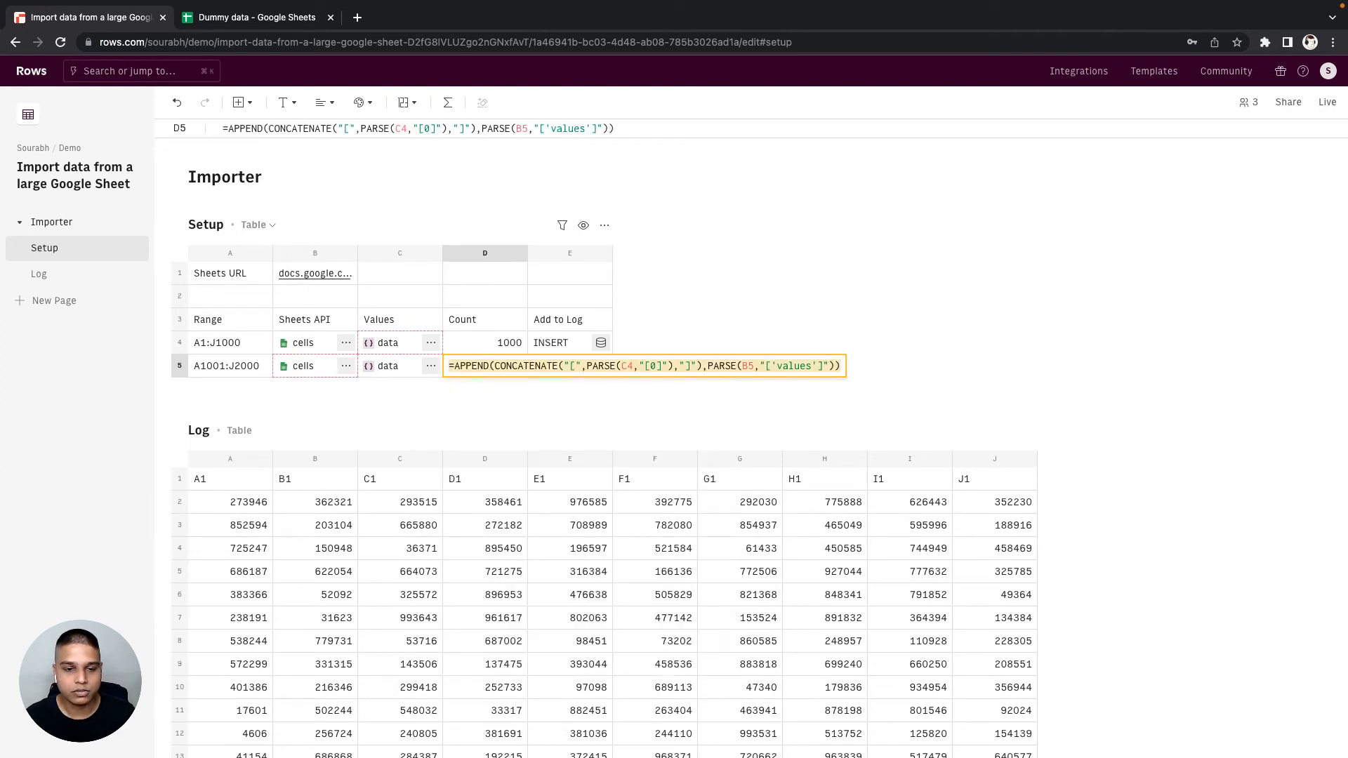
pyautogui.press('super+x')
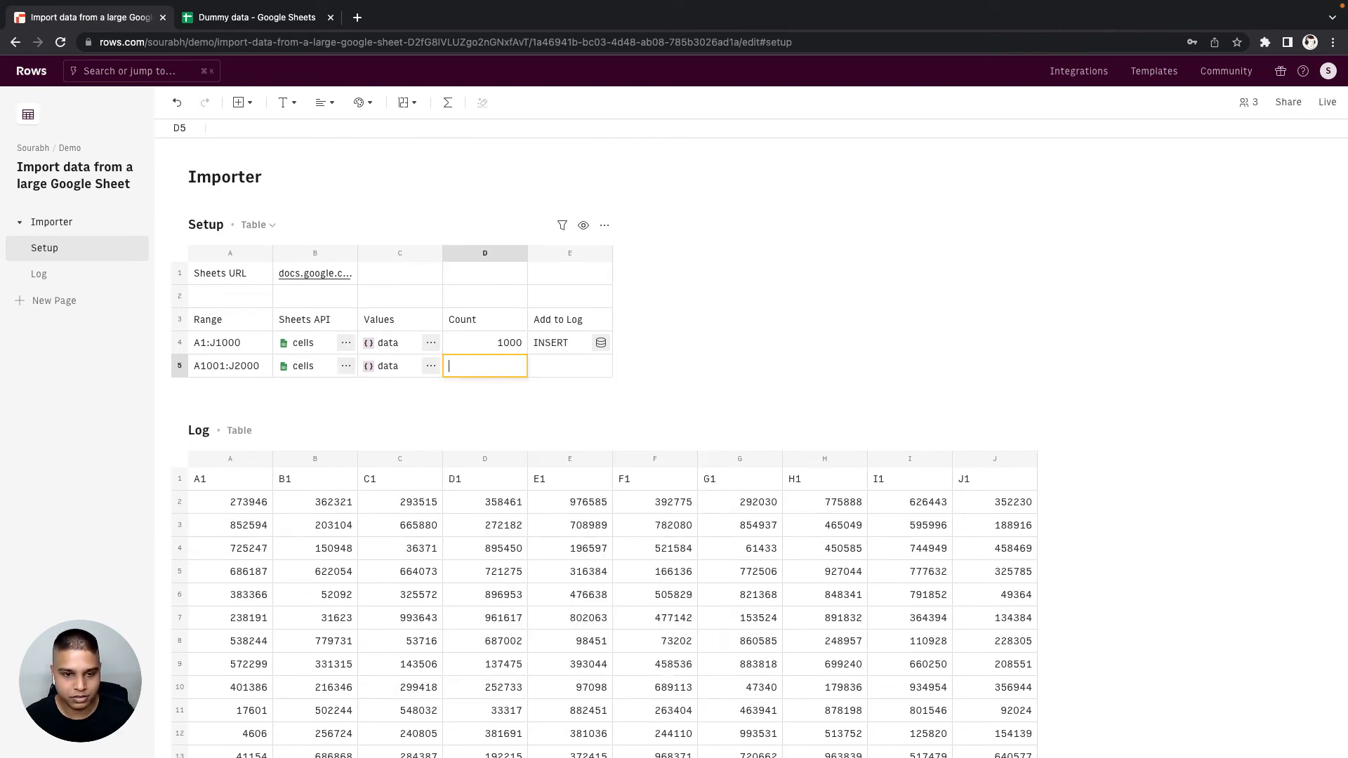
pyautogui.hotkey('shift', 'Tab')
pyautogui.press('Return')
pyautogui.press('super+a')
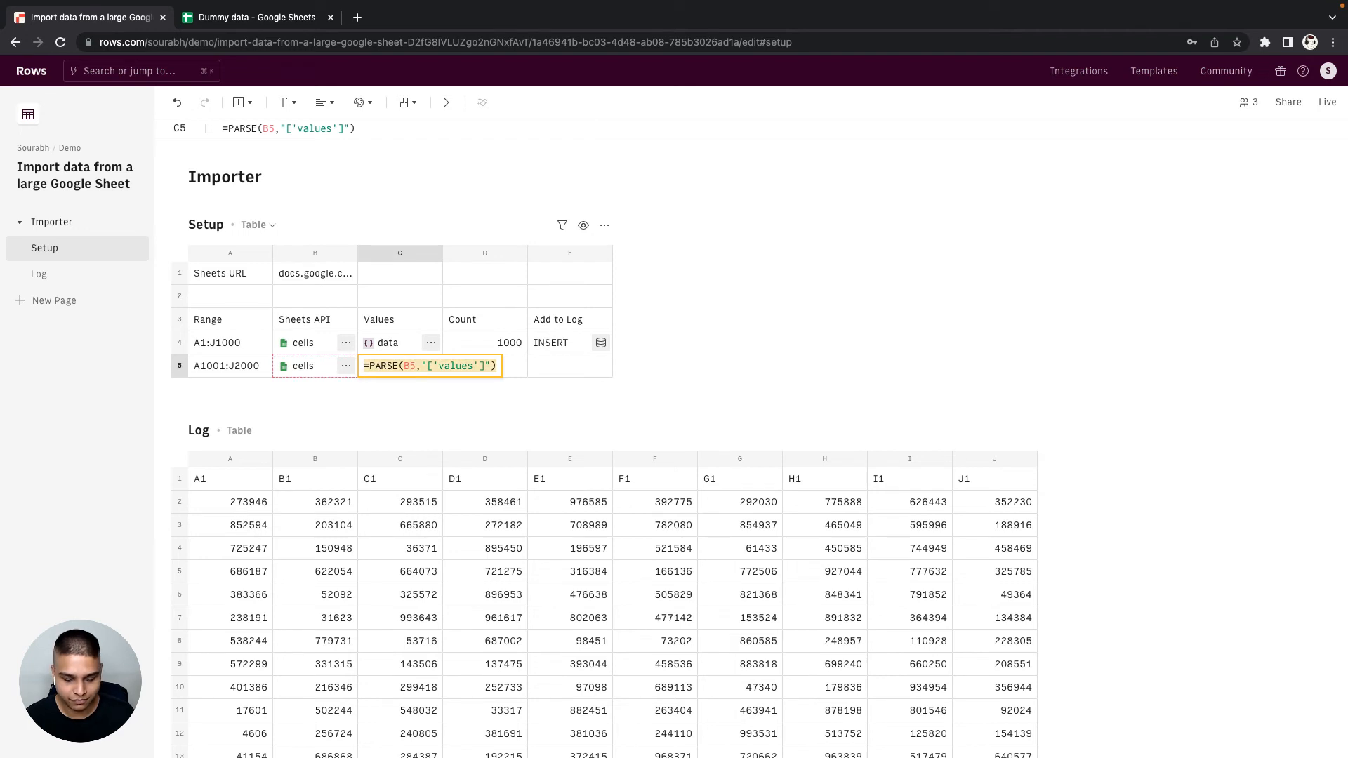
pyautogui.press('super+v')
pyautogui.press('Tab')
# - Make the C4 header reference in C5's APPEND formula absolute as $C$4
pyautogui.press('Left')
pyautogui.press('Return')
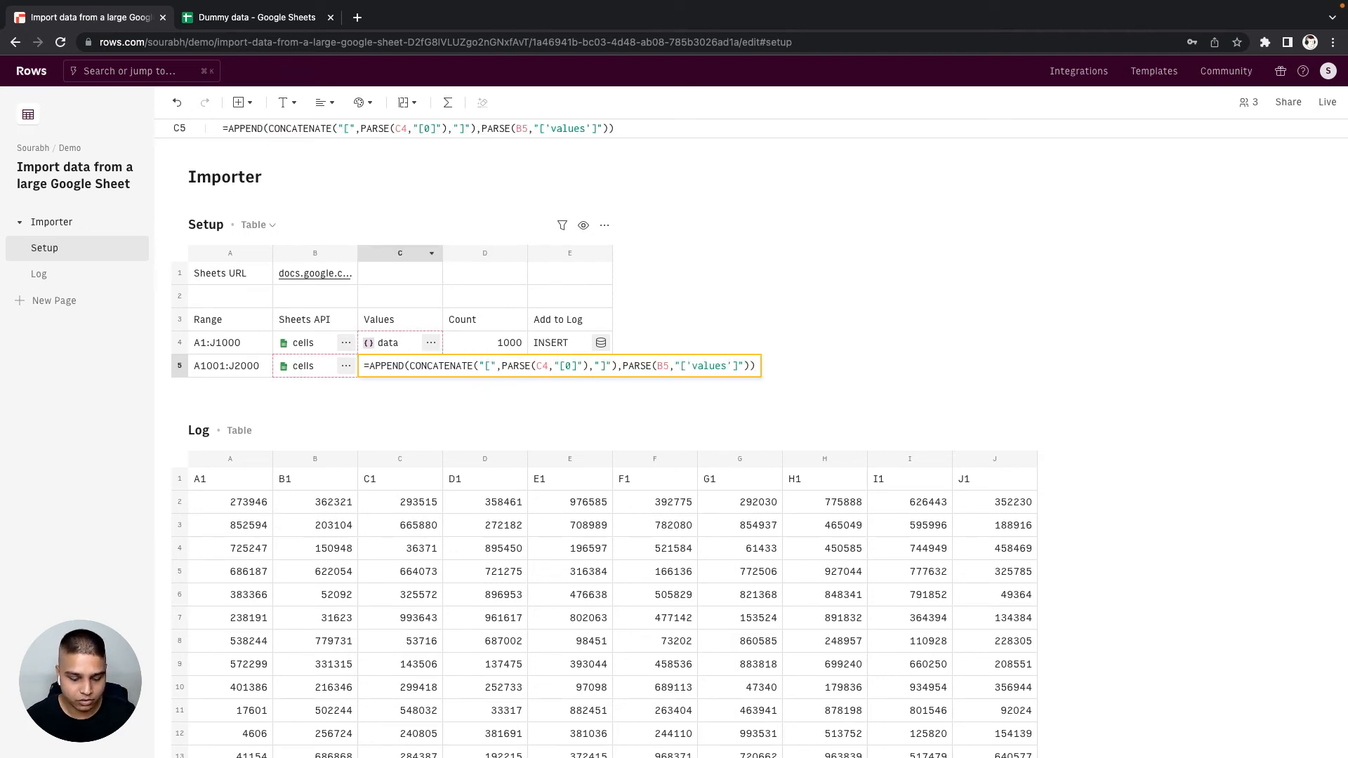
pyautogui.write('$')
pyautogui.press('Right')
pyautogui.write('$')
pyautogui.press('Tab')
pyautogui.press('Left')
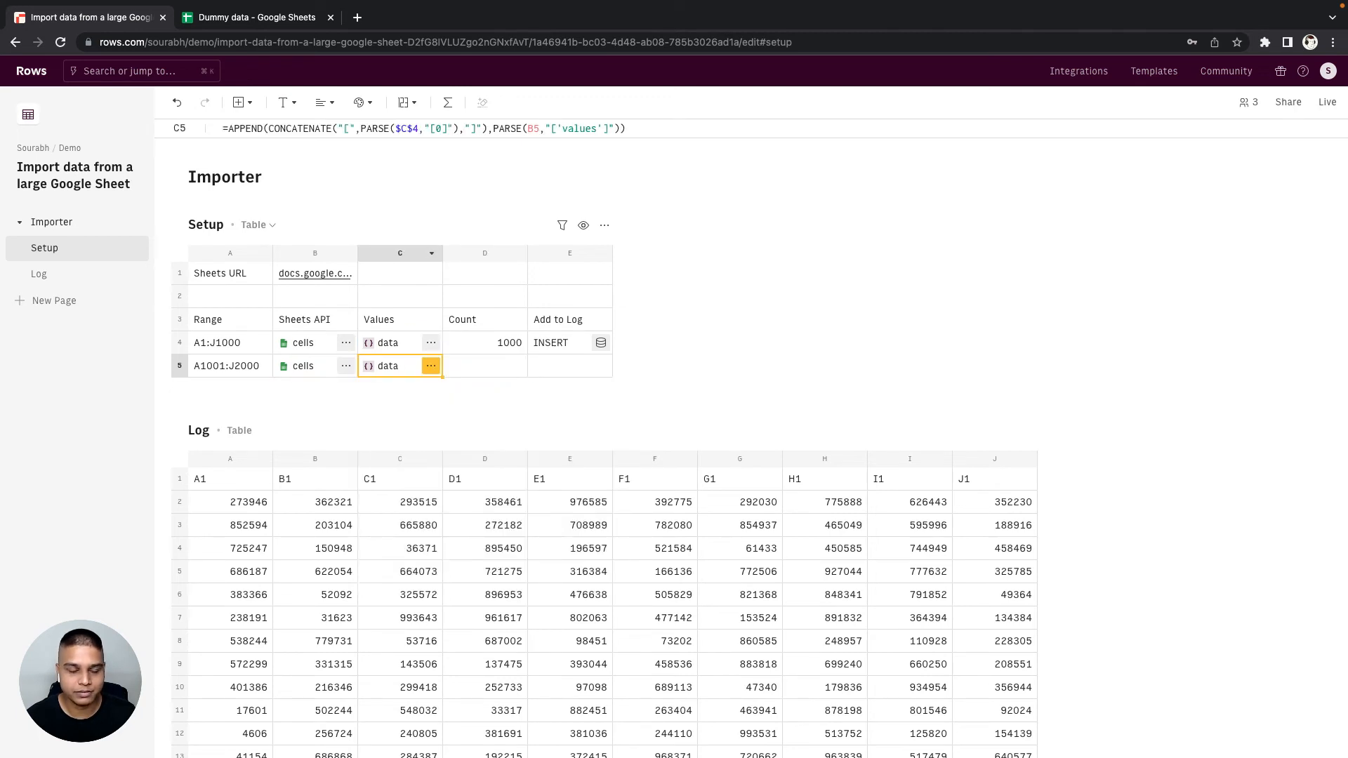
# - Fill D4's row-count formula down into D5 so that it counts the entries in C5
pyautogui.press('Right')
pyautogui.press('Up')
pyautogui.hotkey('shift', 'Down')
pyautogui.press('super+d')
pyautogui.press('Down')
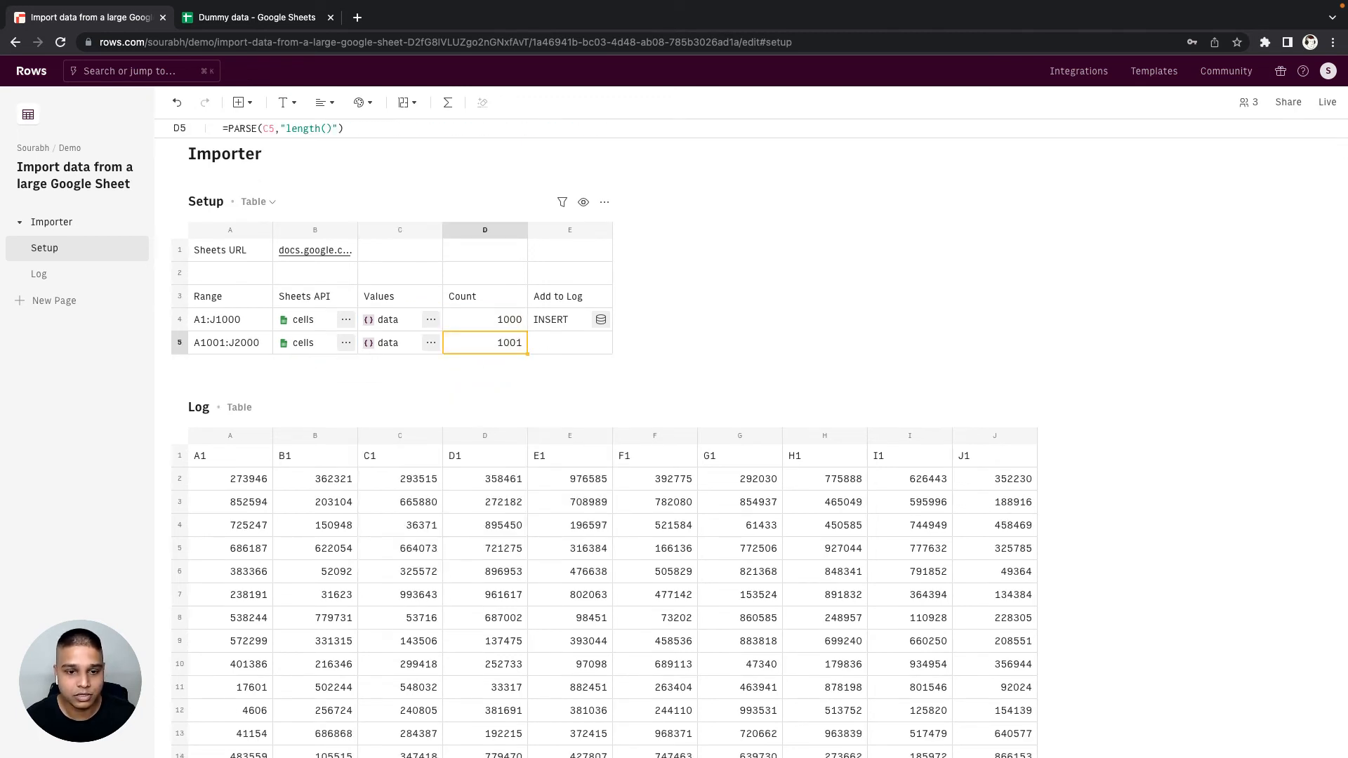
# - Exclude the header row from the second batch's count by changing D5 to =PARSE(C5,"length()")-1
pyautogui.press('Return')
pyautogui.write('-')
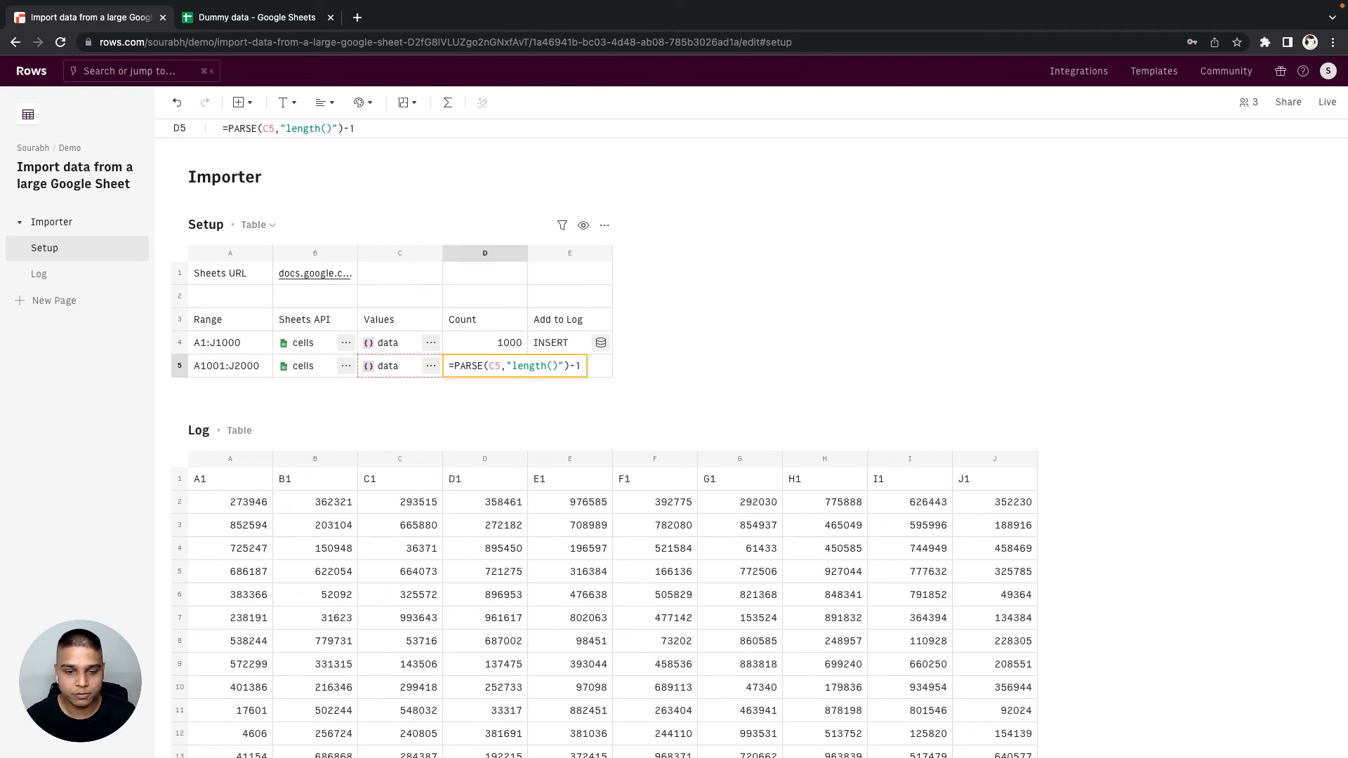
pyautogui.write('1')
pyautogui.press('Tab')
pyautogui.press('Left')
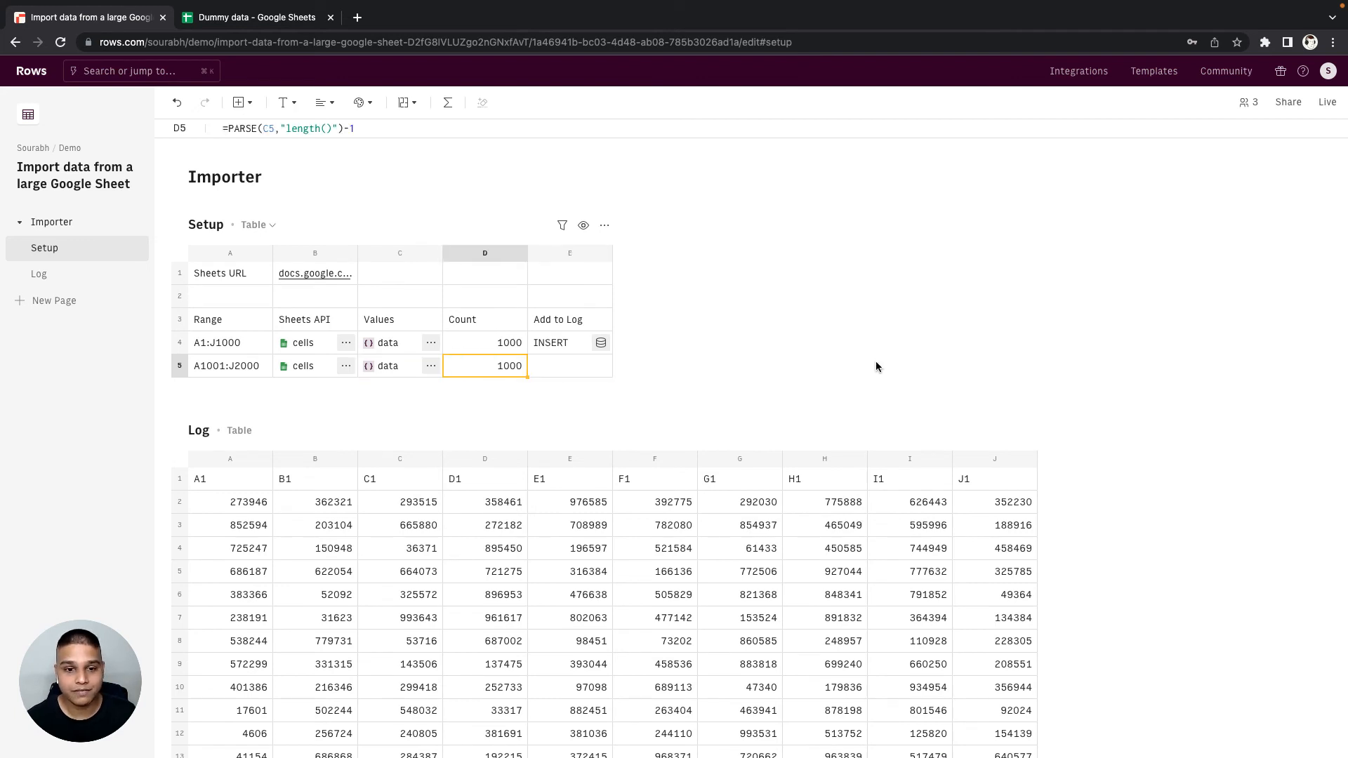
# - Copy the INSERT formula from E4 into E5 to add the second batch to Log
pyautogui.press('Right')
pyautogui.press('Down')
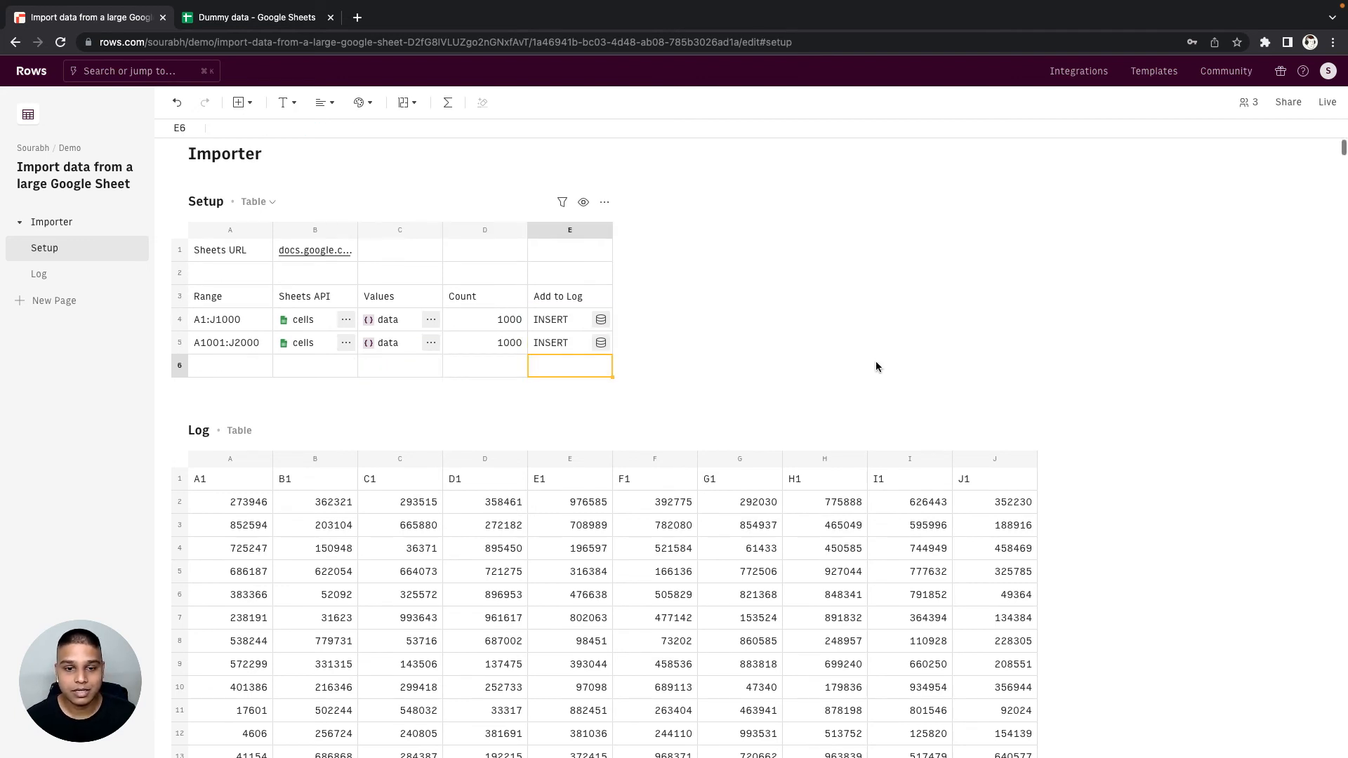
pyautogui.press('Up')
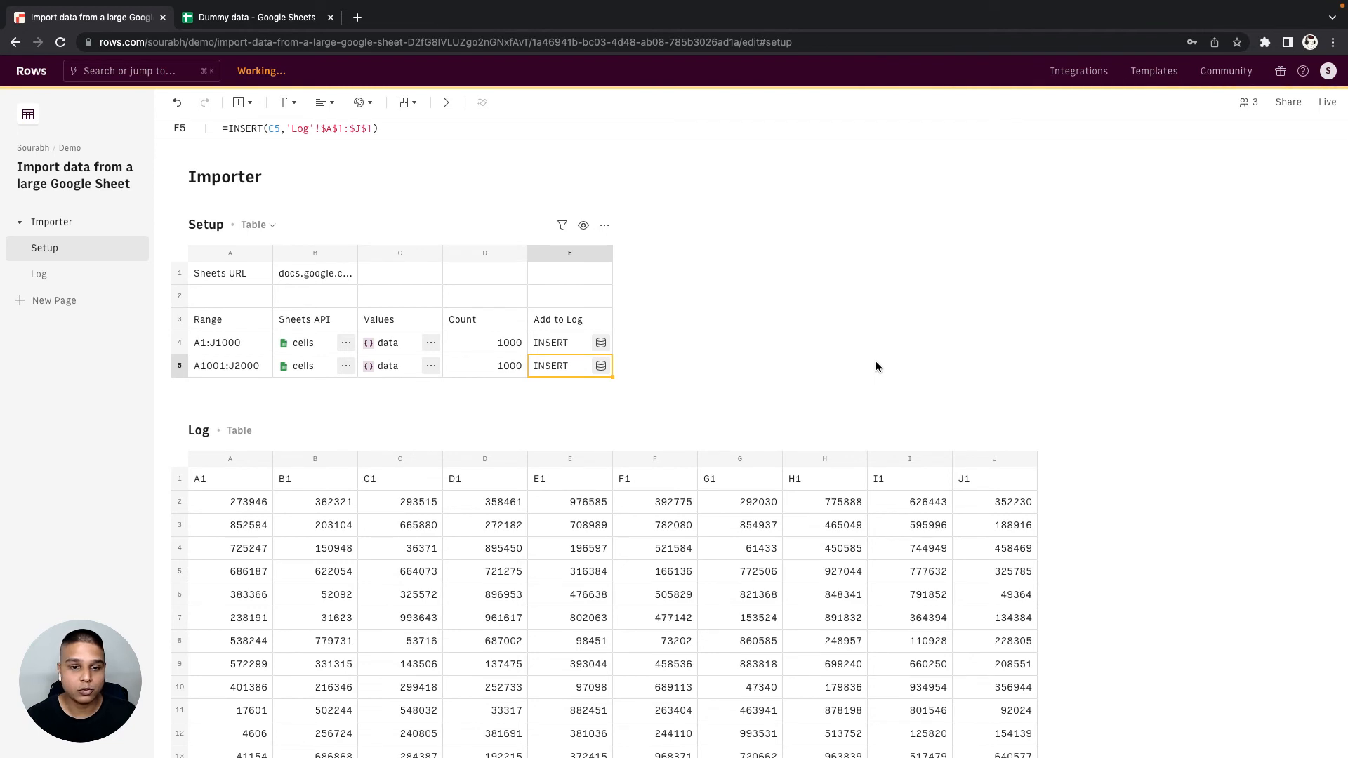
# - Fill the batch formulas in A5:E5 down into row 6 of the Setup table
pyautogui.press('Home')
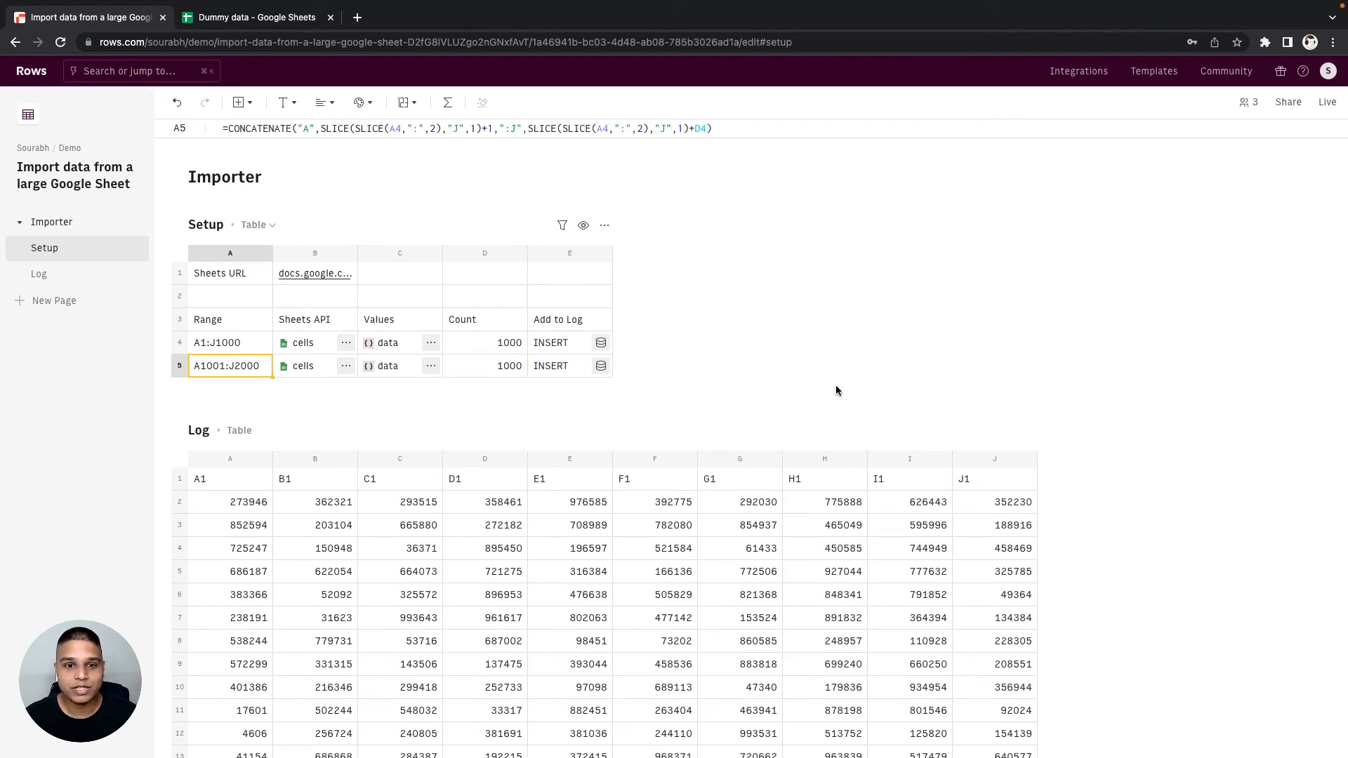
pyautogui.hotkey('shift', 'End')
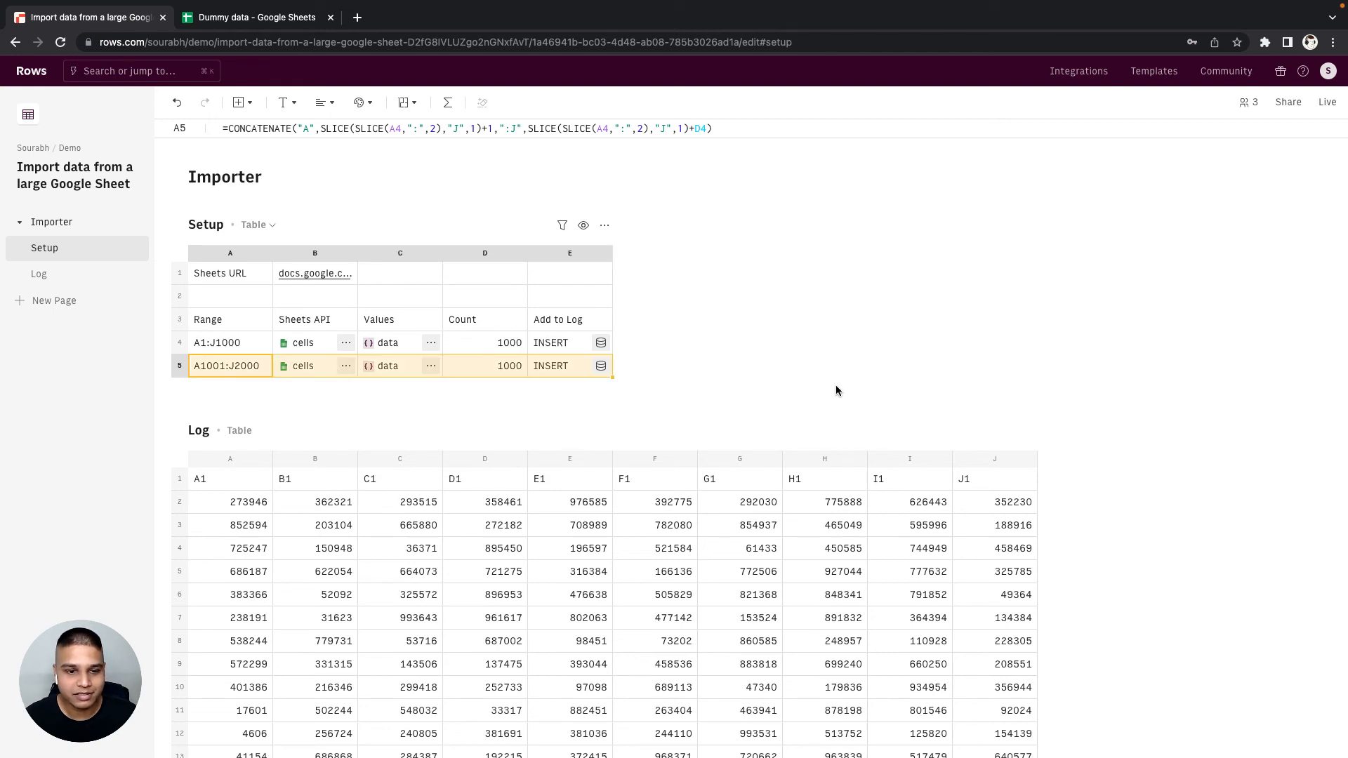
pyautogui.hotkey('shift', 'Down')
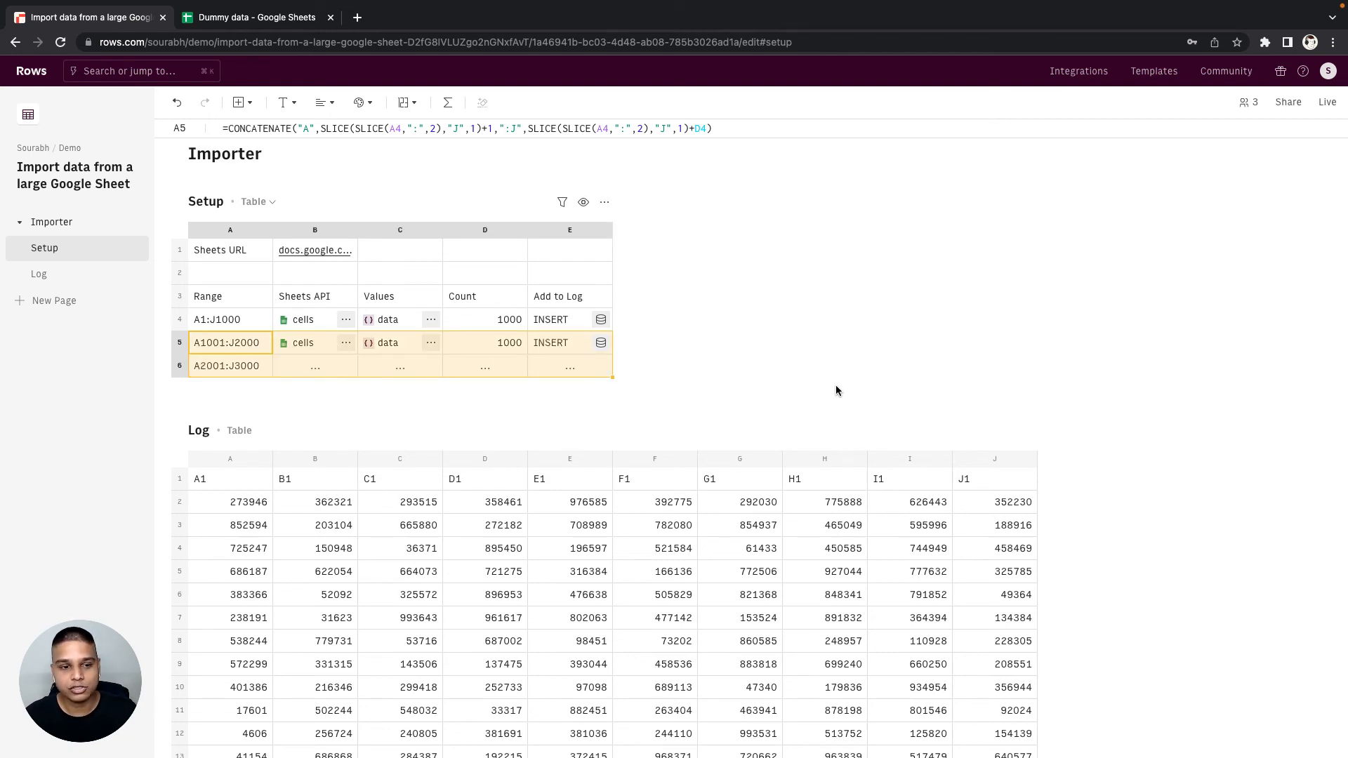
pyautogui.press('Down')
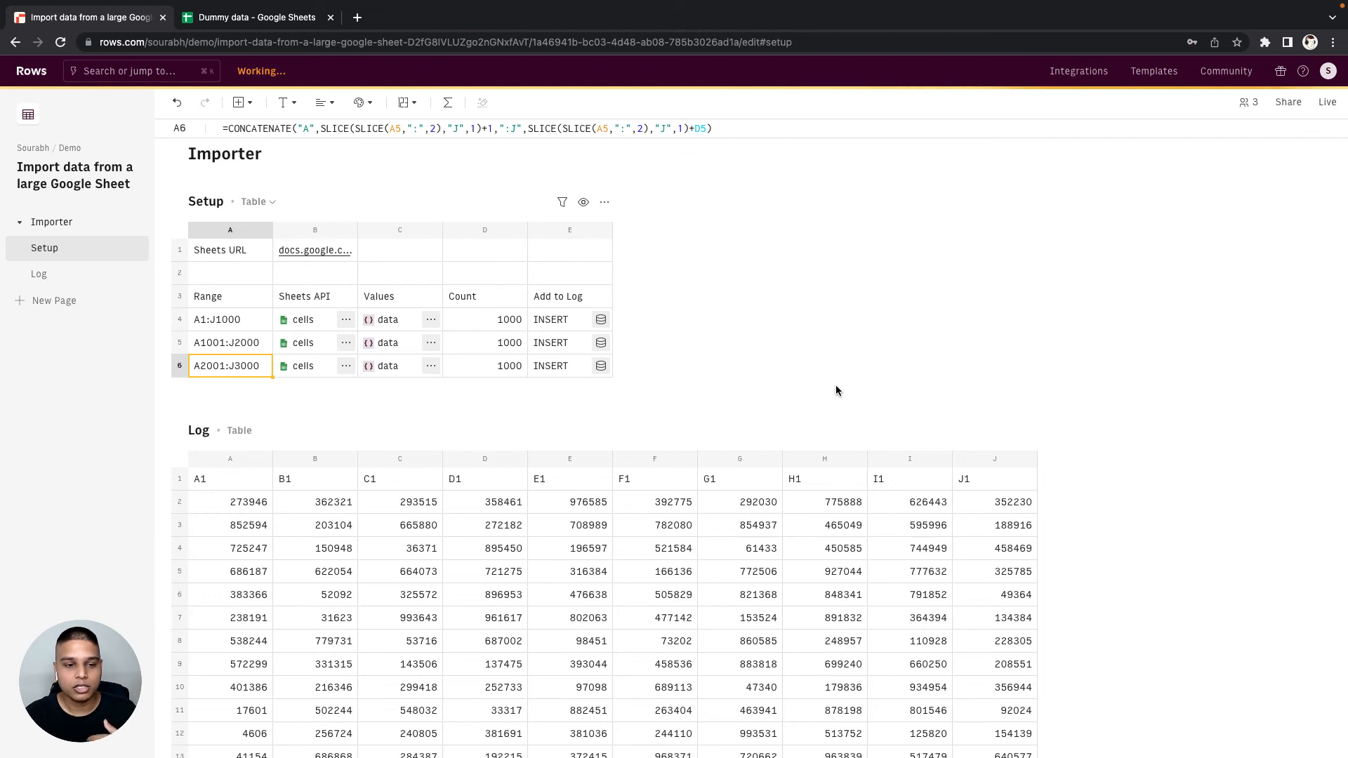
# - Continue filling the batch formulas from A6:E6 down one row at a time through row 9
pyautogui.click(236, 366)
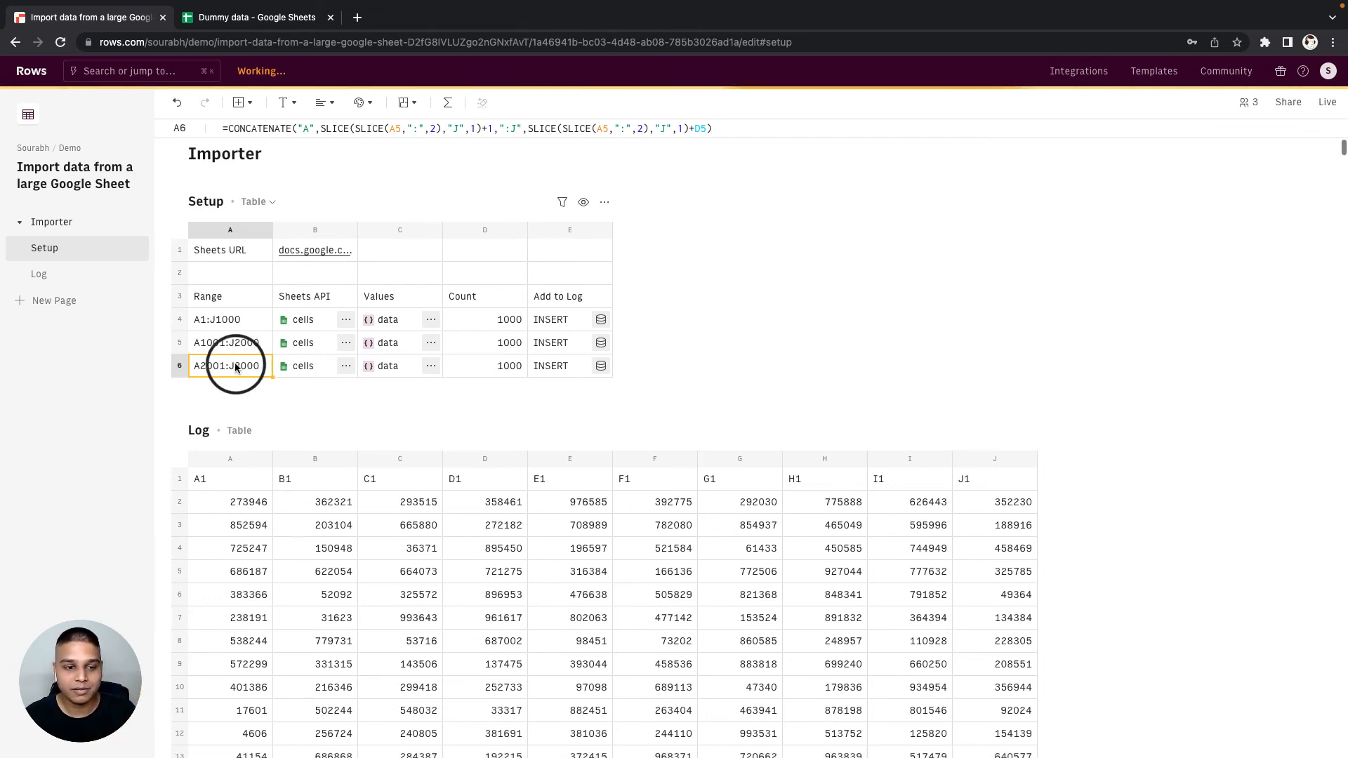
pyautogui.click(533, 370)
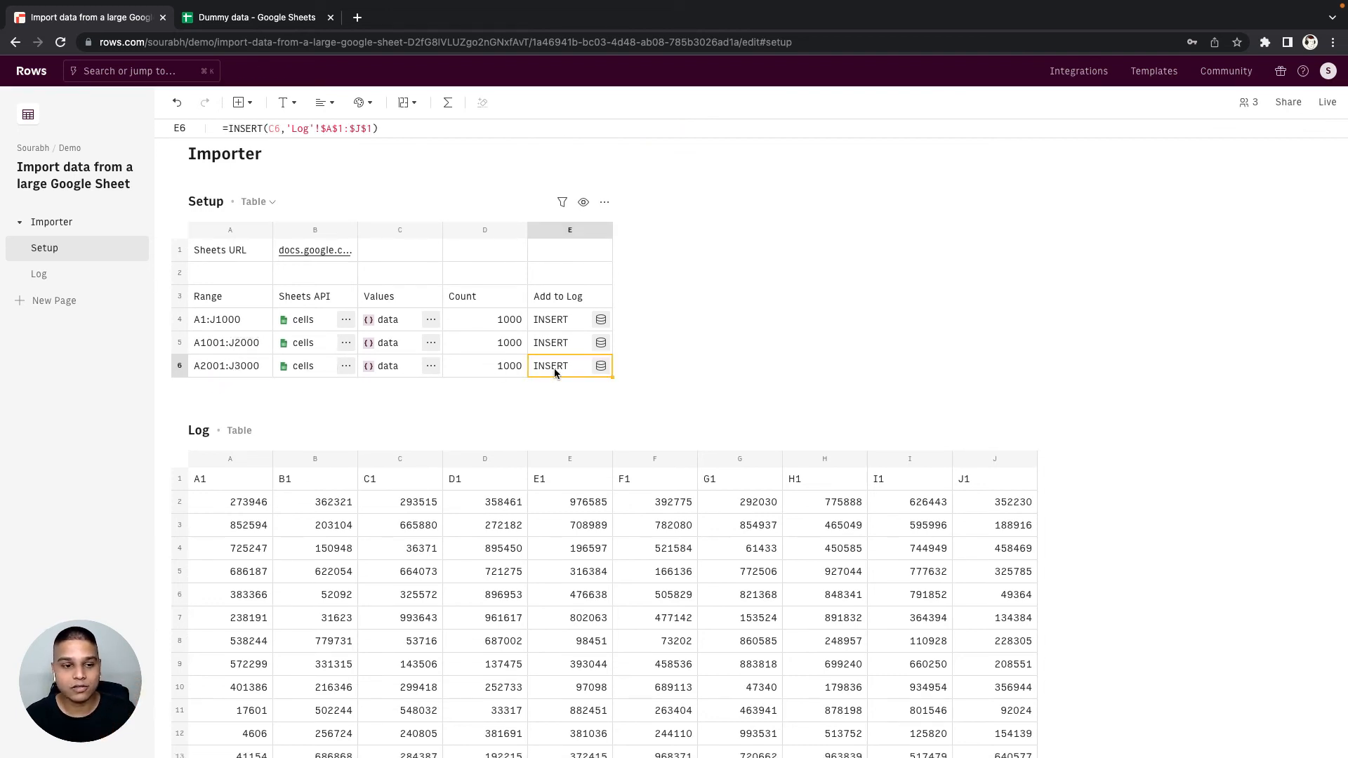
pyautogui.press('super+Left')
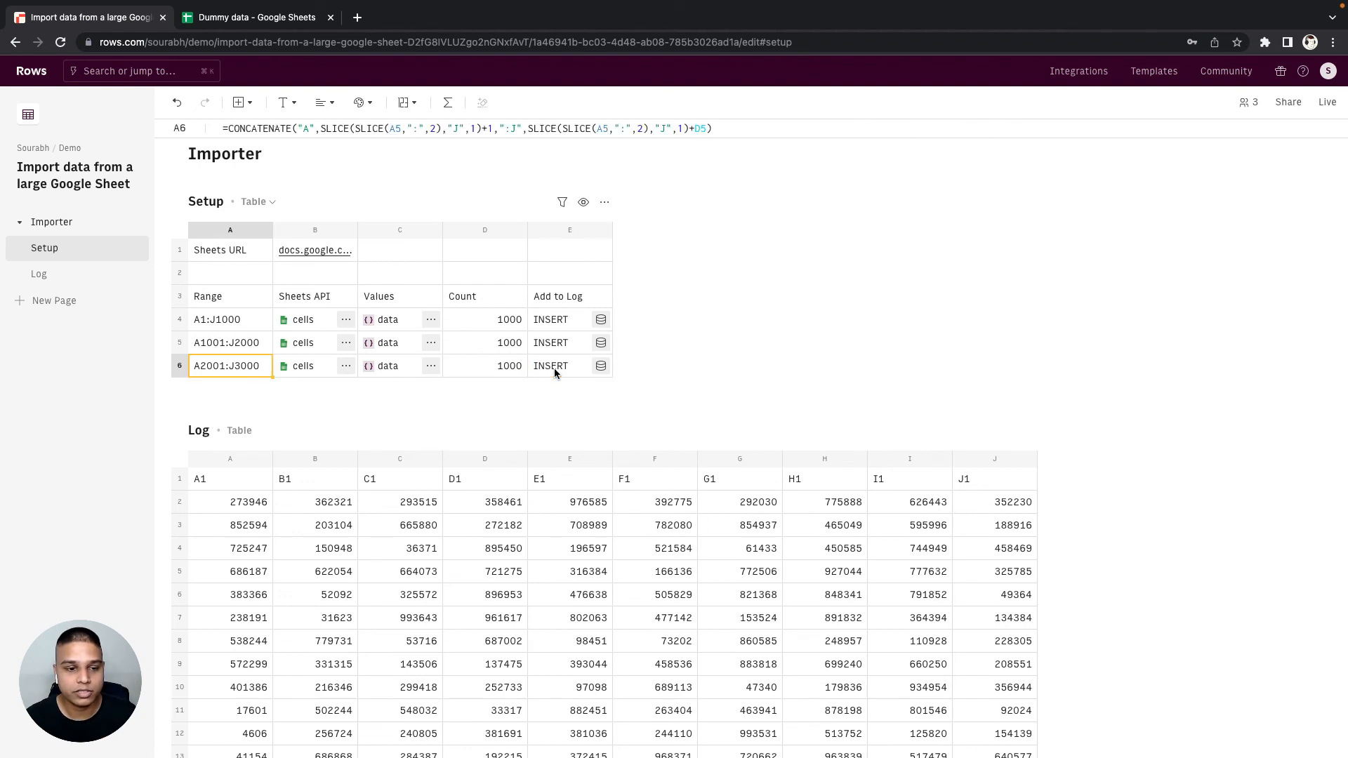
pyautogui.press('super+shift+Right')
pyautogui.hotkey('shift', 'Down')
pyautogui.press('super+d')
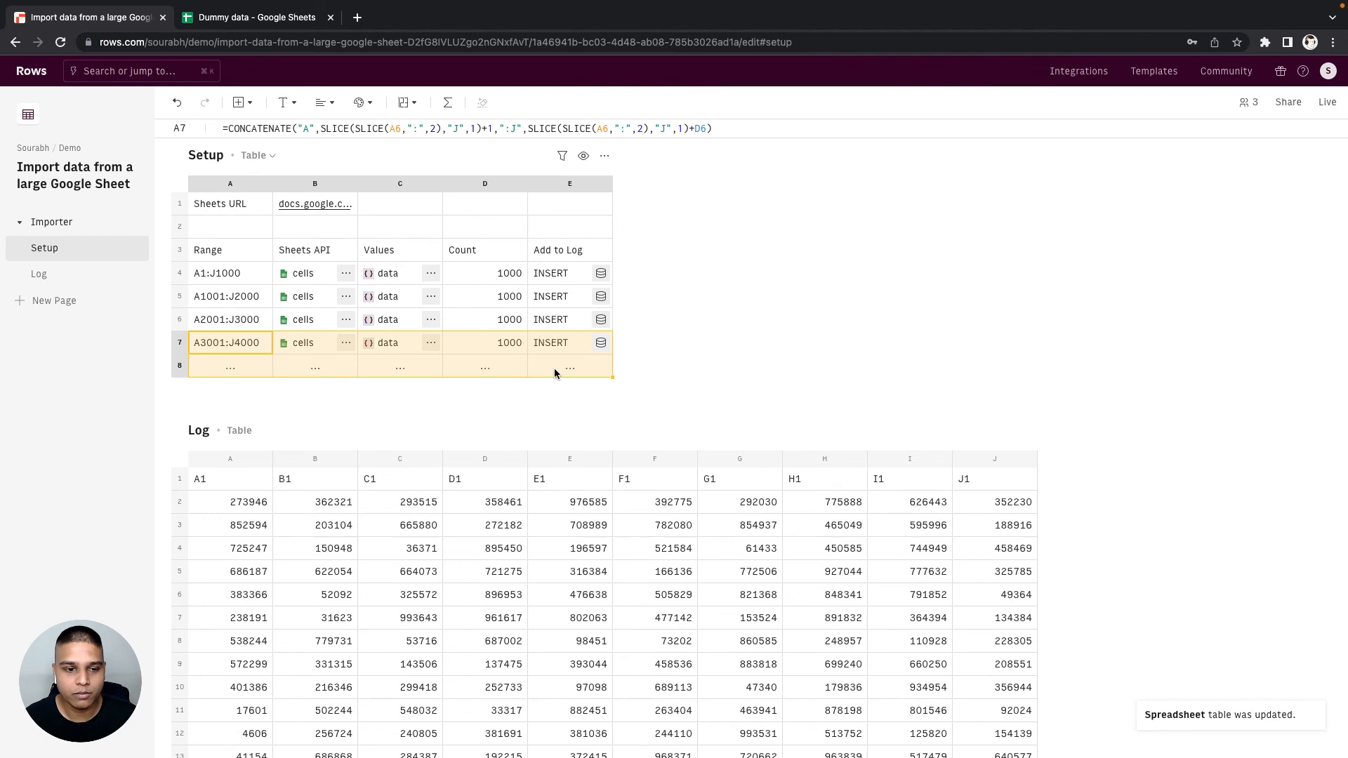
pyautogui.click(554, 368)
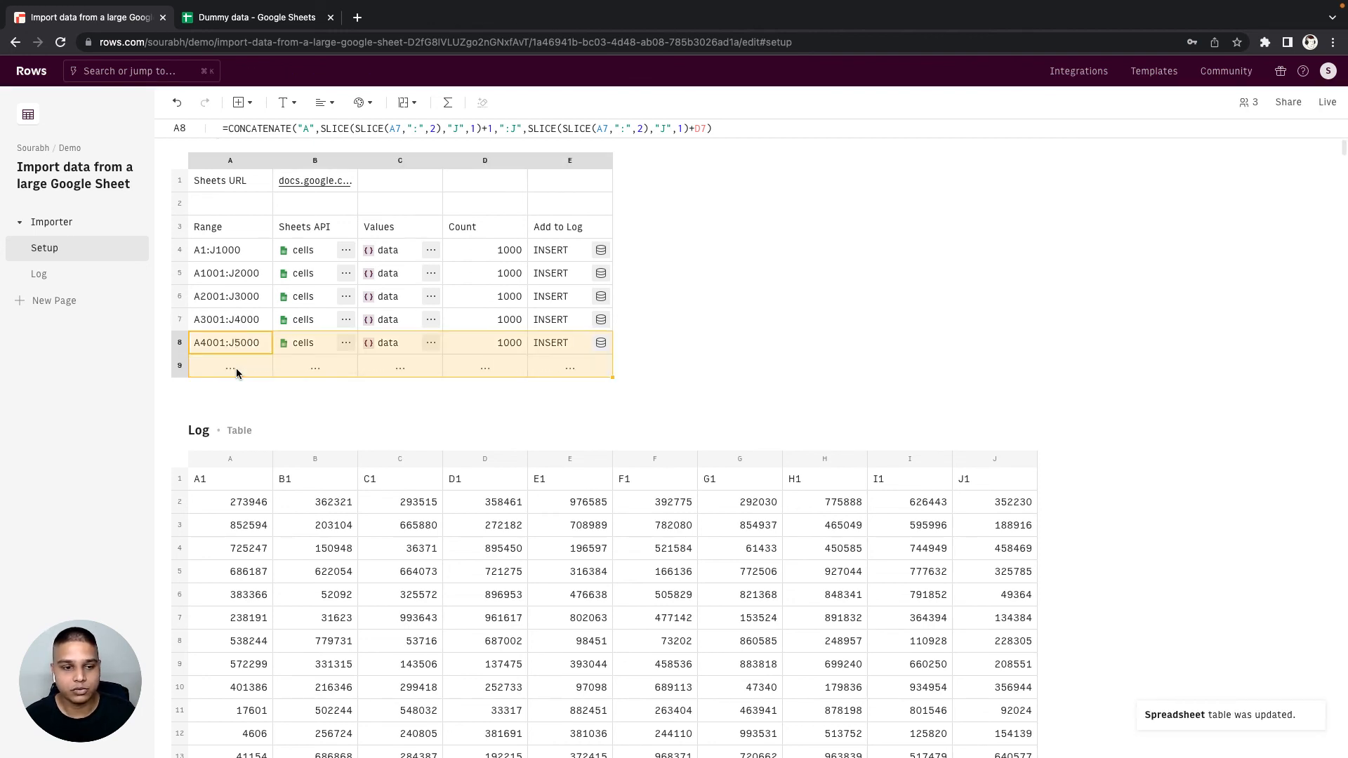
pyautogui.click(235, 368)
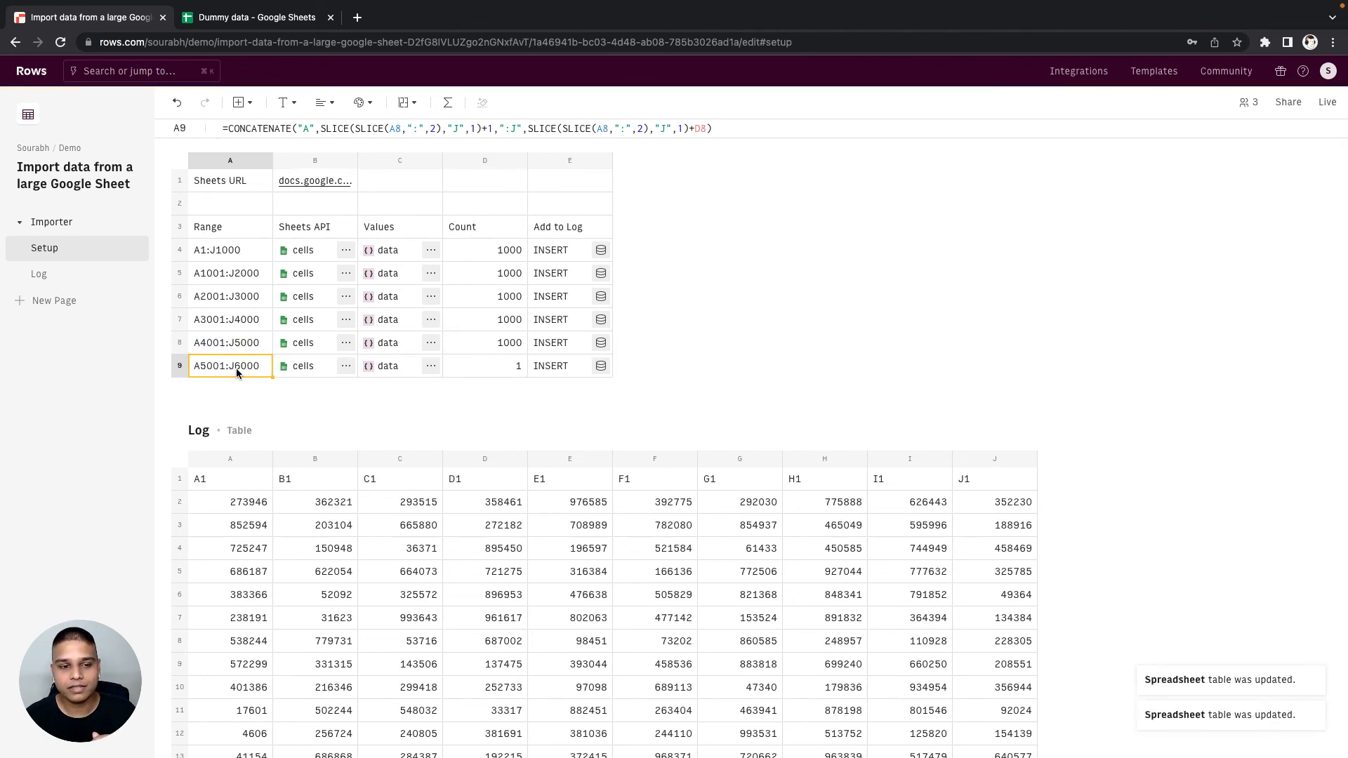
# - Compare D9's count and the last row of the Log table with the last data row in the Dummy data Google Sheet
pyautogui.click(485, 371)
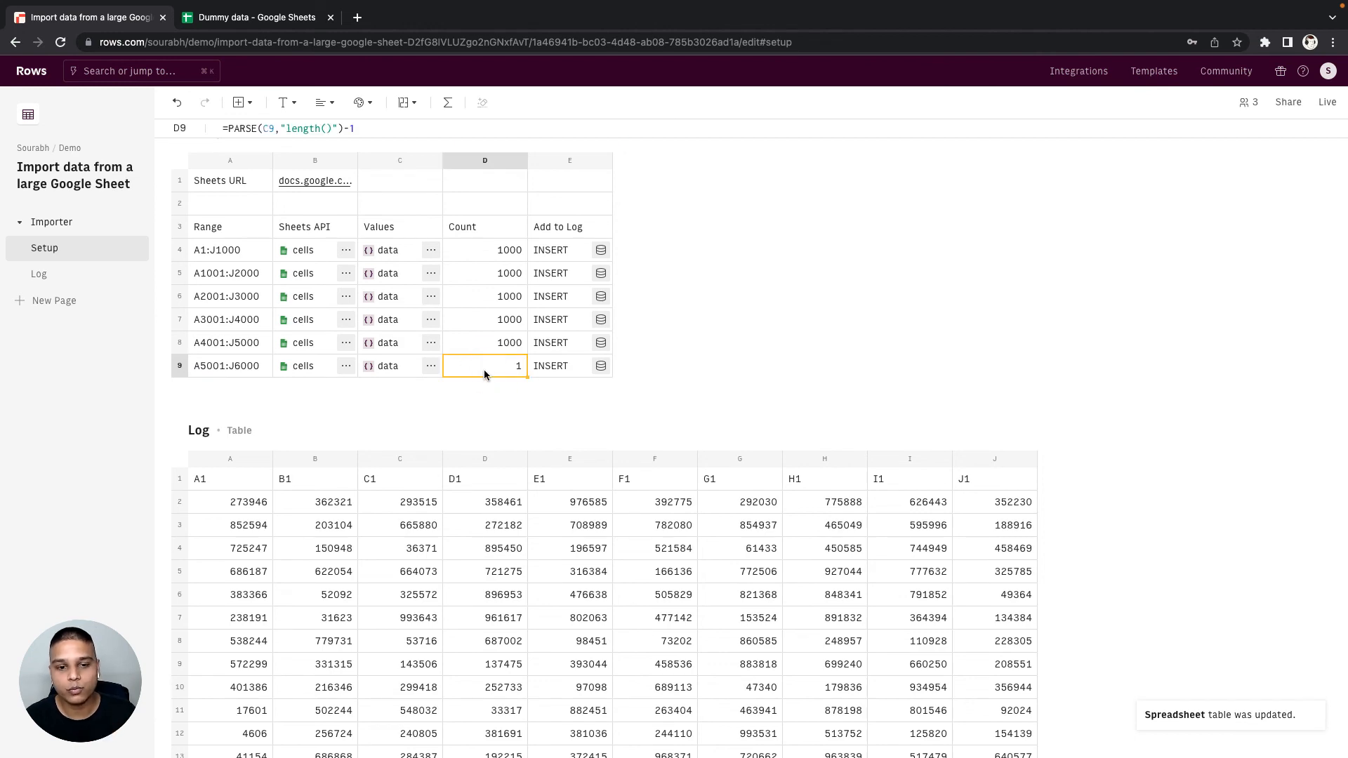
pyautogui.hotkey('ctrl', 'Tab')
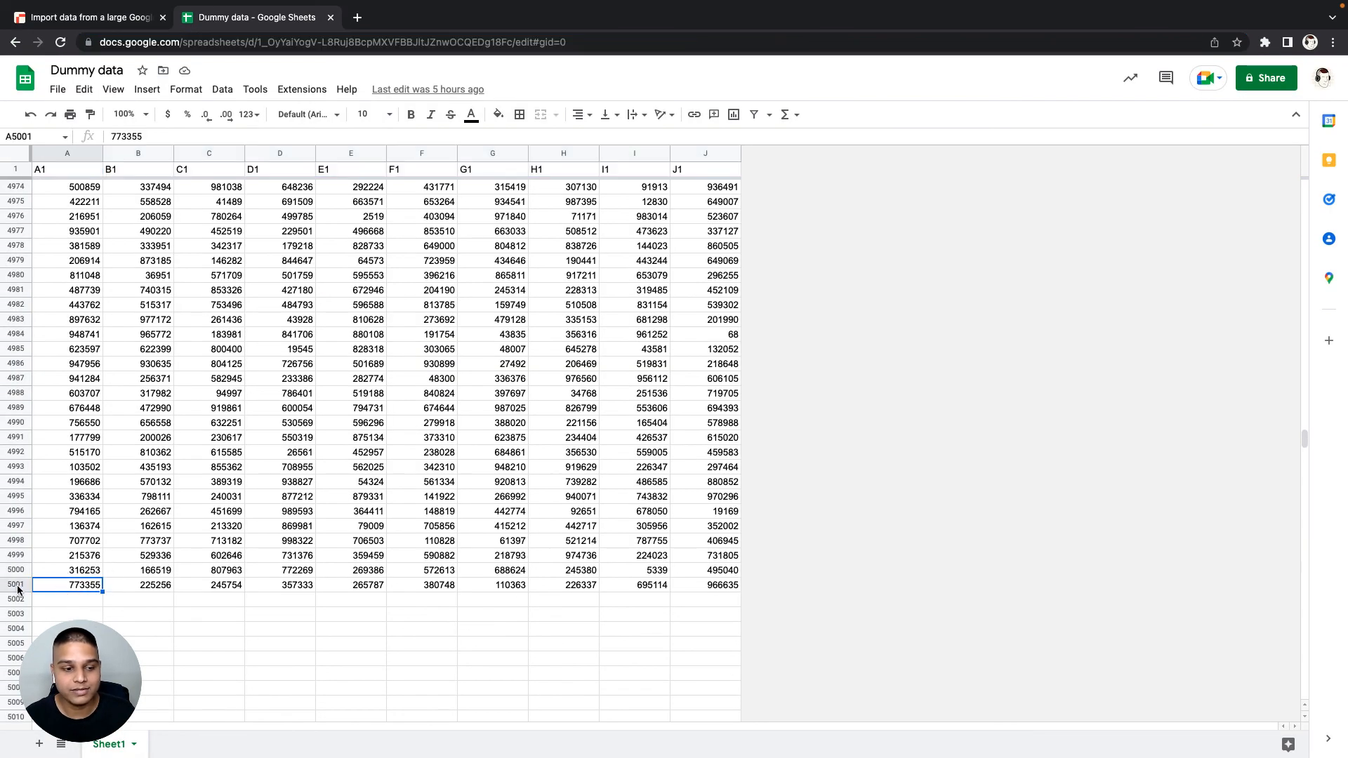
pyautogui.click(16, 586)
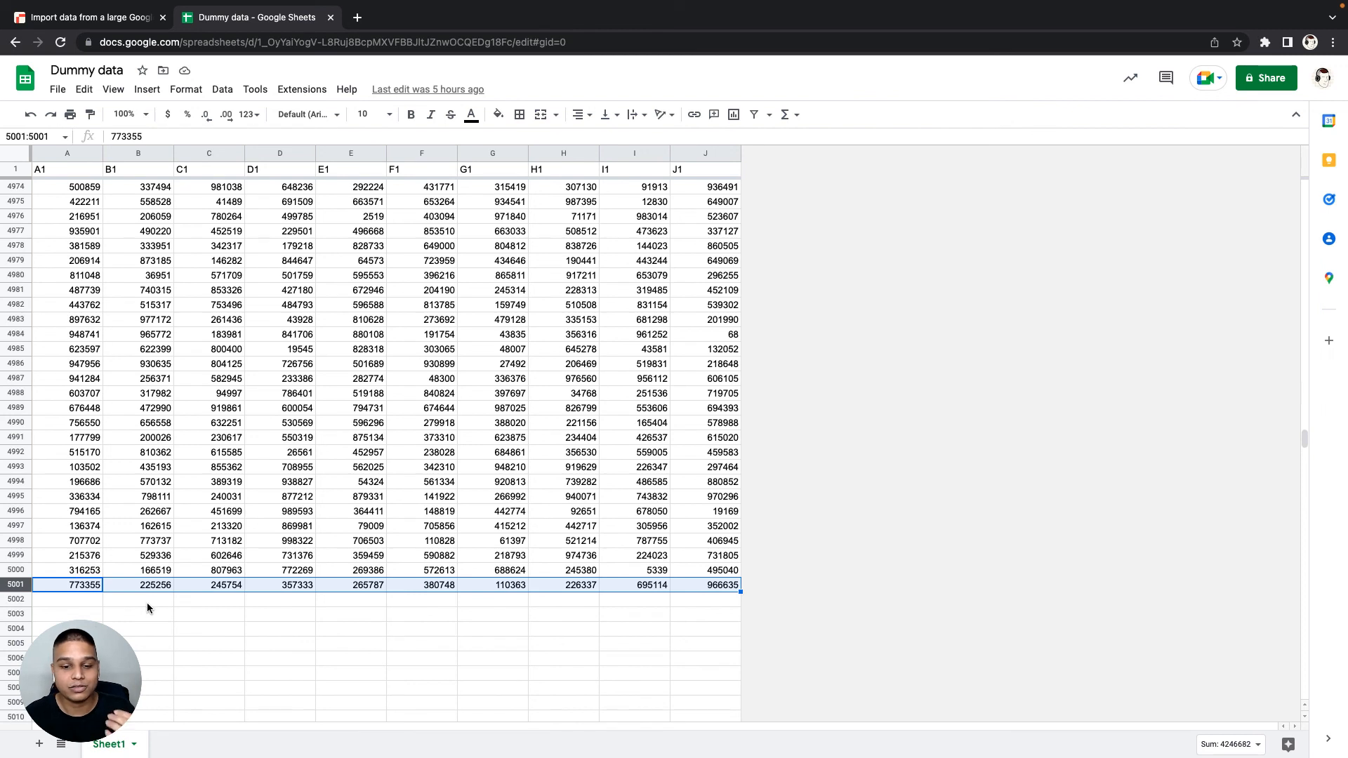
pyautogui.click(559, 593)
pyautogui.click(706, 587)
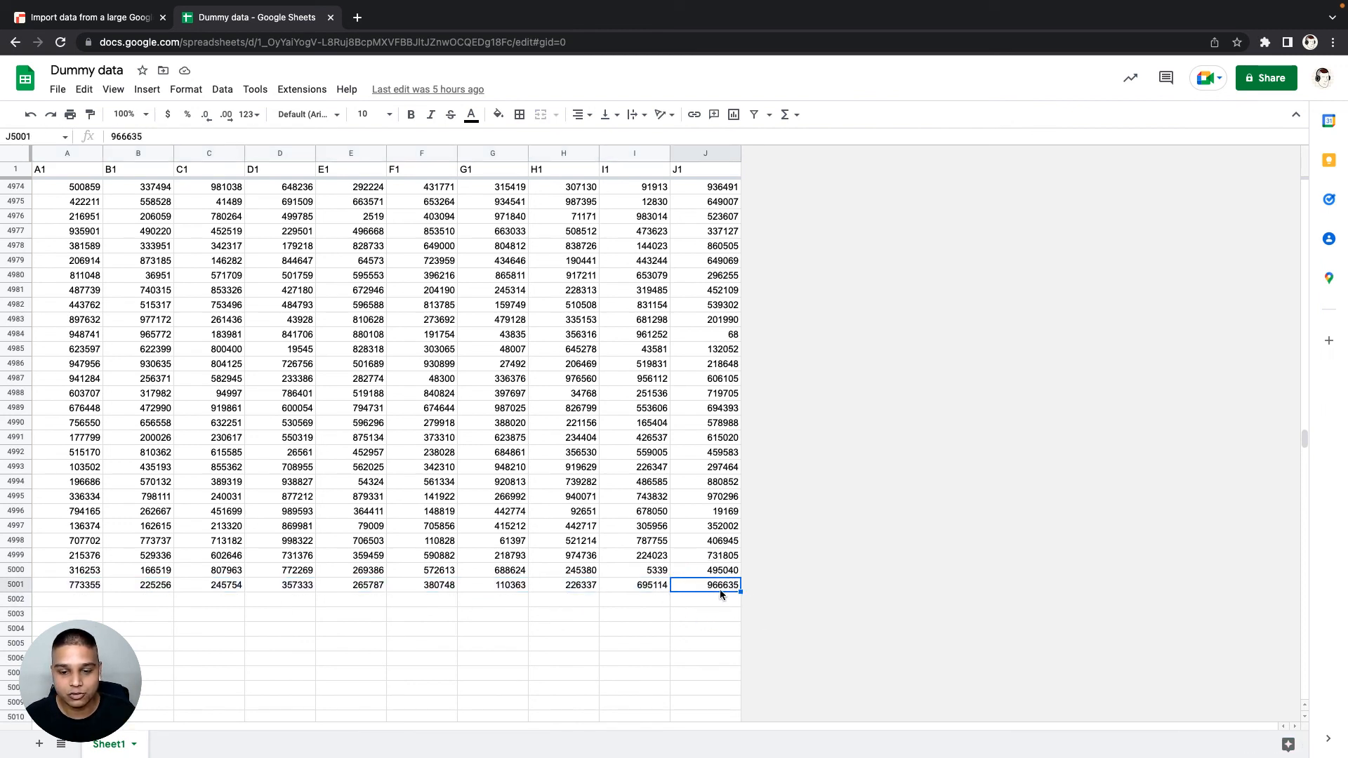
pyautogui.hotkey('ctrl', 'shift', 'Tab')
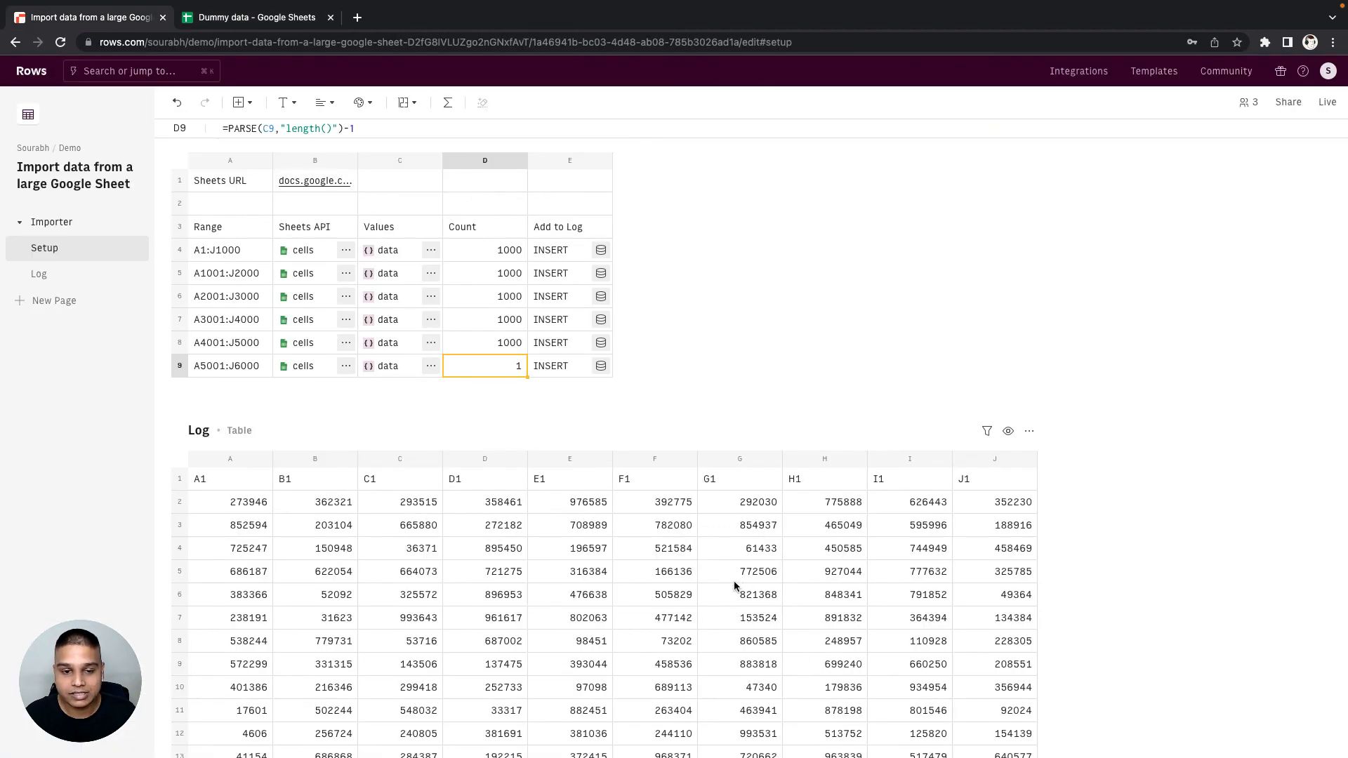
pyautogui.click(1026, 525)
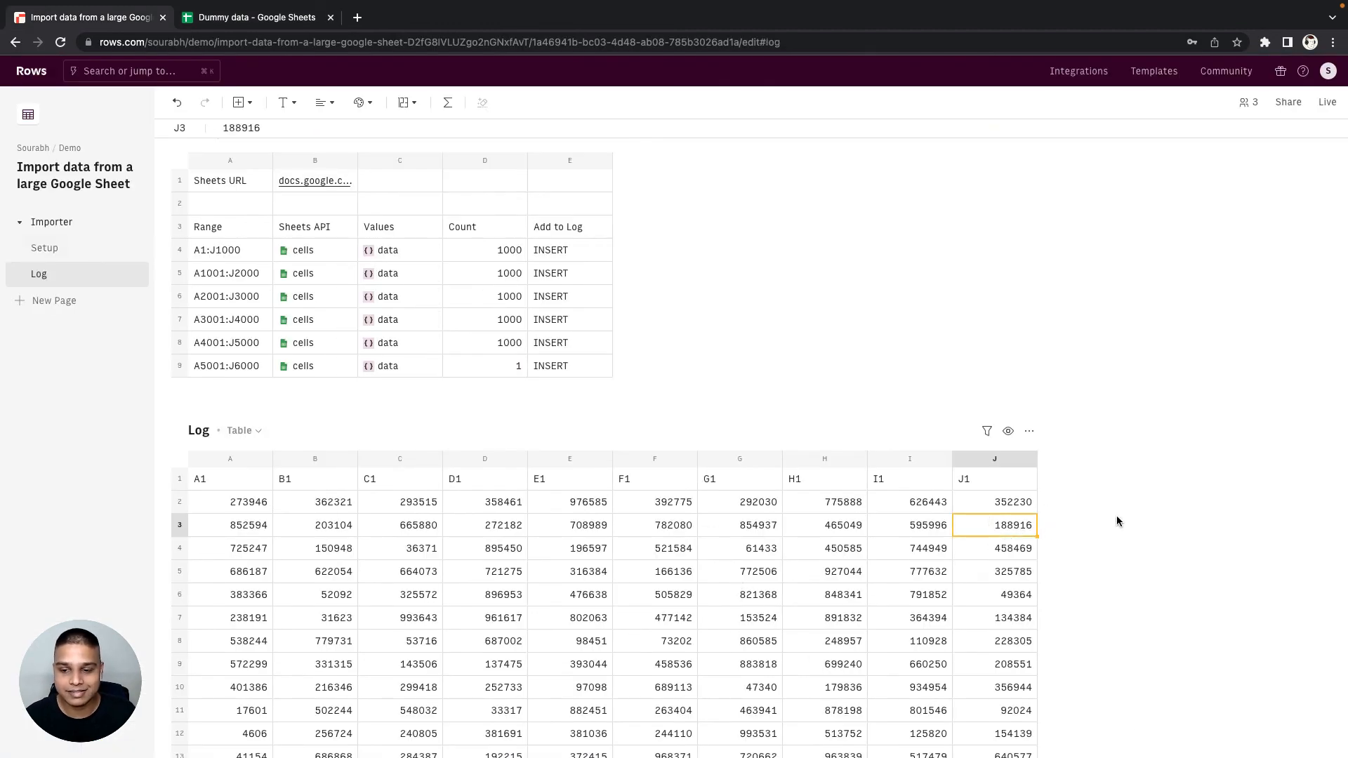
pyautogui.press('super+Down')
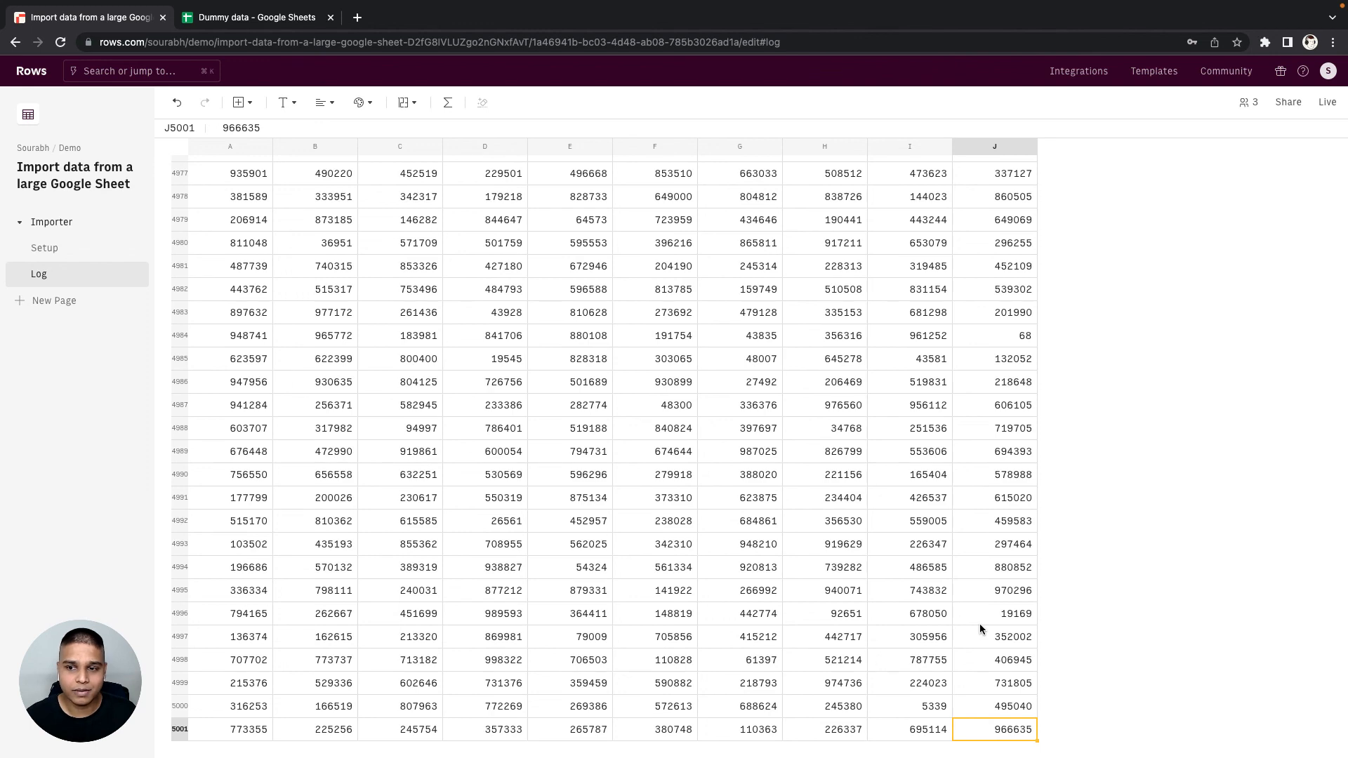
pyautogui.press('super+Up')
pyautogui.scroll(2, 862, 575)
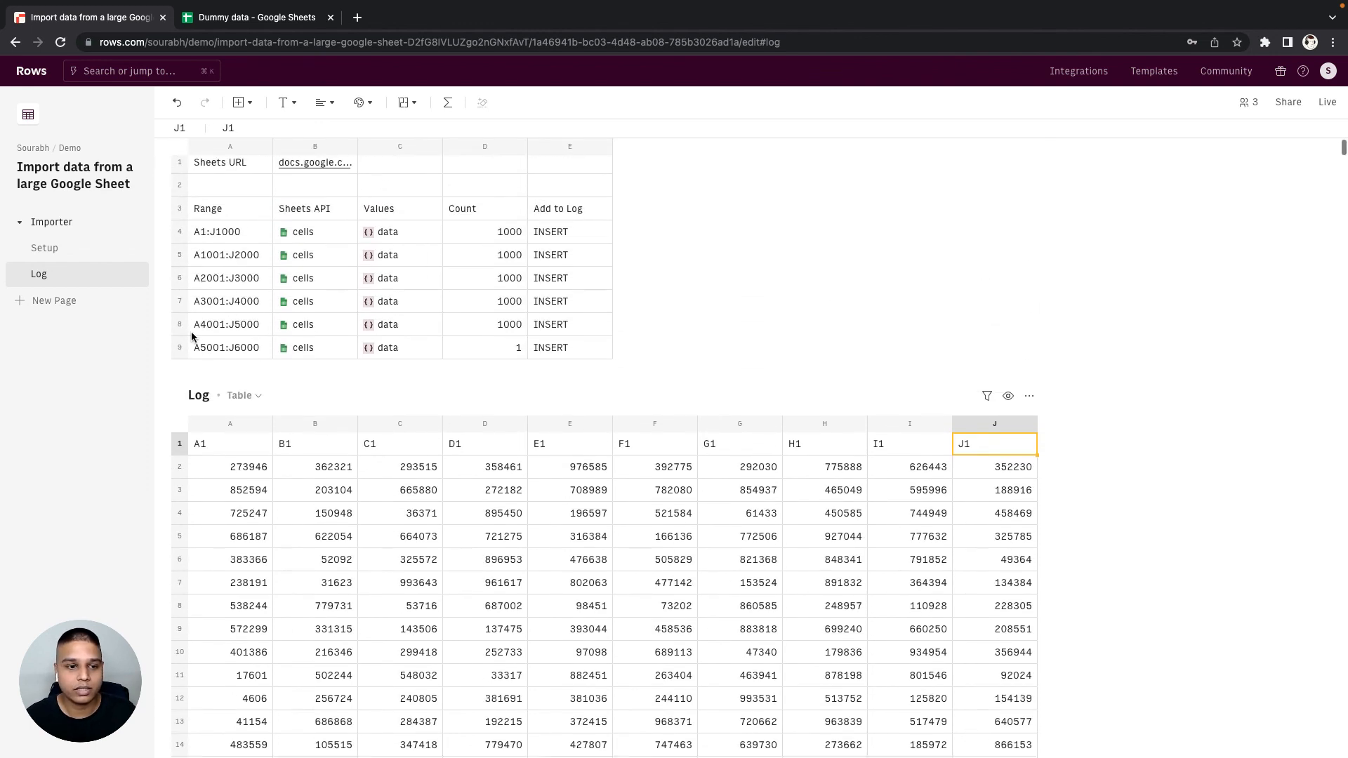
# - Fill the batch formulas from A9:E9 down into row 10 and check that row's count in D10
pyautogui.click(205, 345)
pyautogui.scroll(-1, 414, 345)
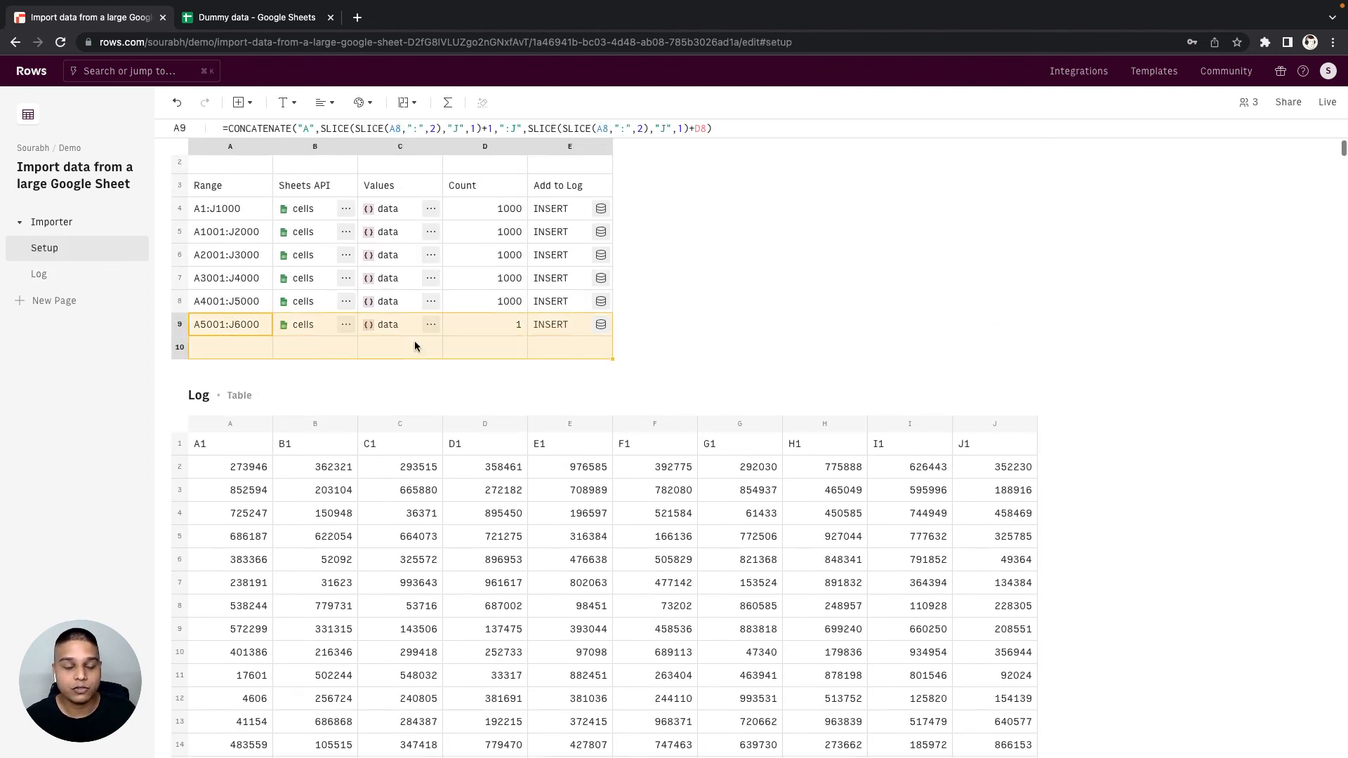
pyautogui.press('super+d')
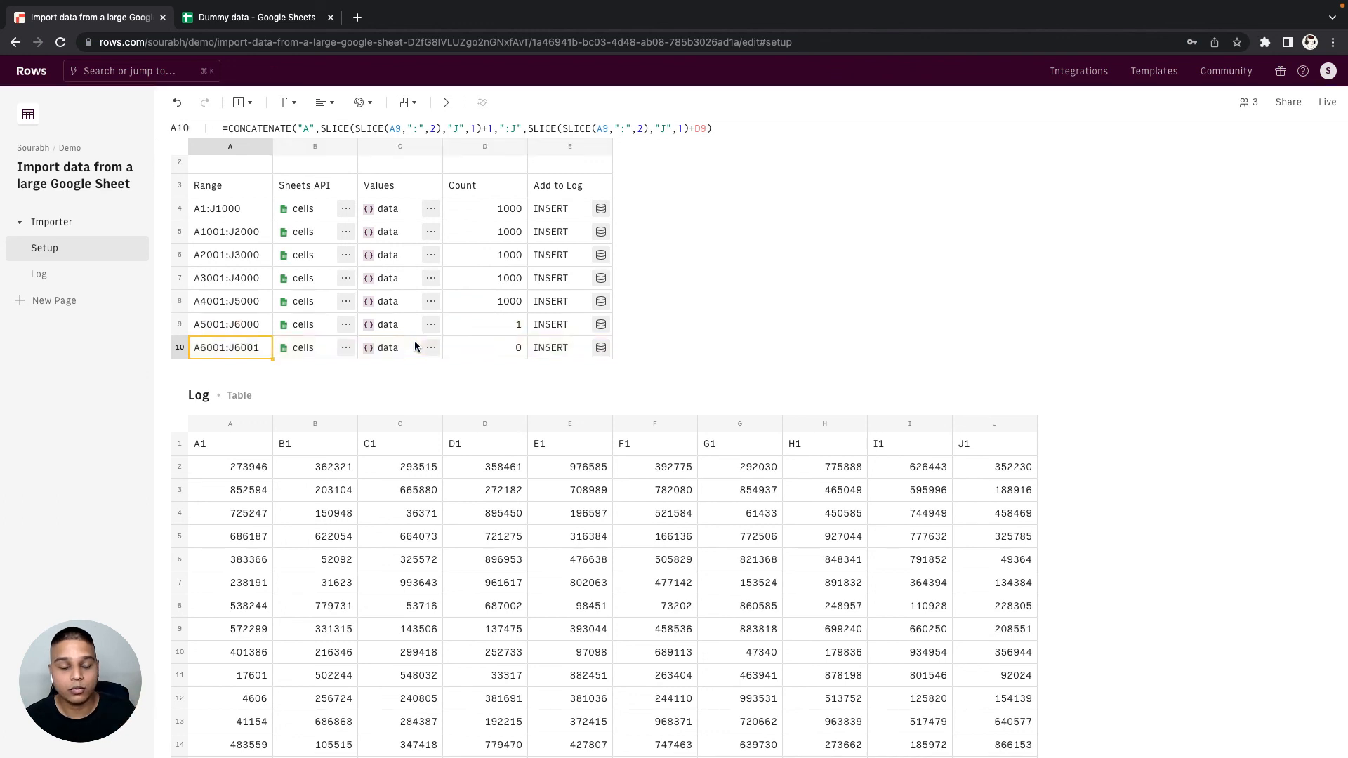
pyautogui.press('Right')
pyautogui.press('Right')
pyautogui.press('Right')
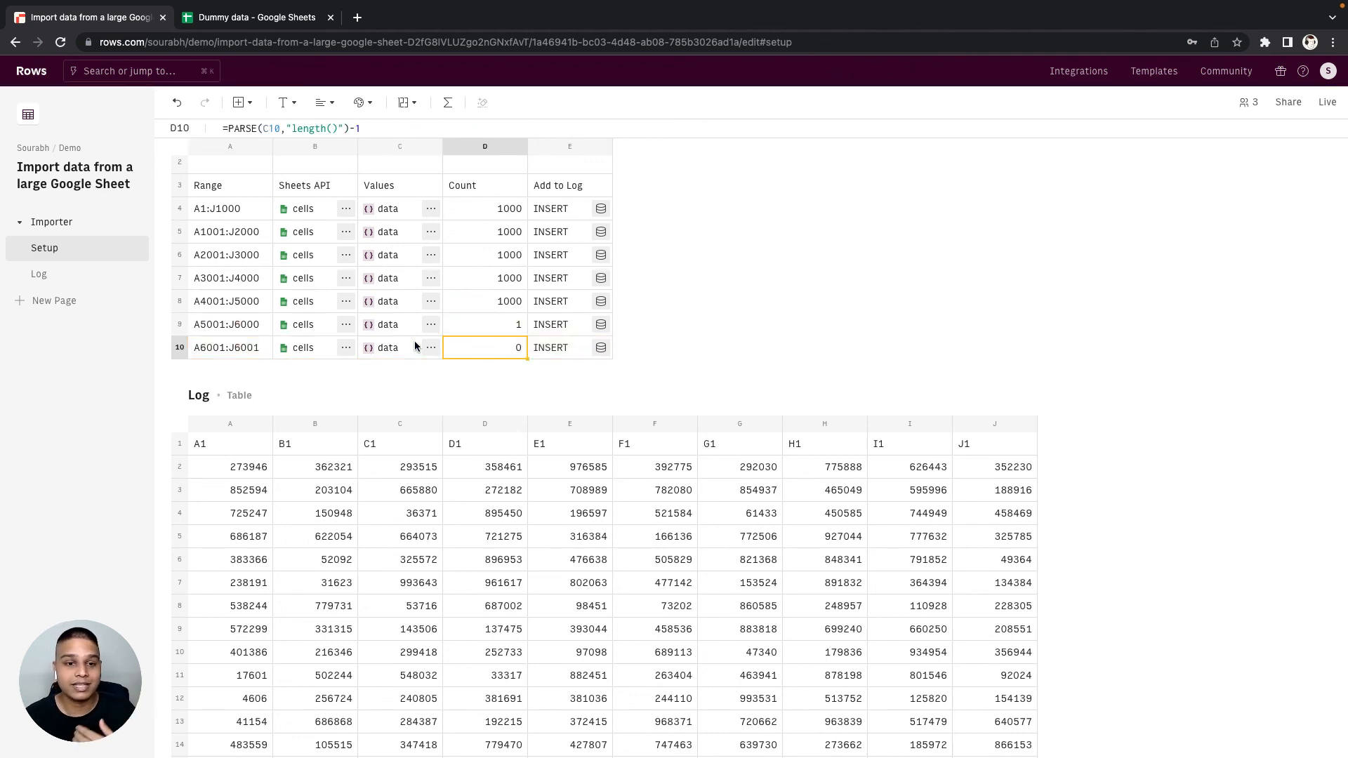
pyautogui.scroll(2, 415, 340)
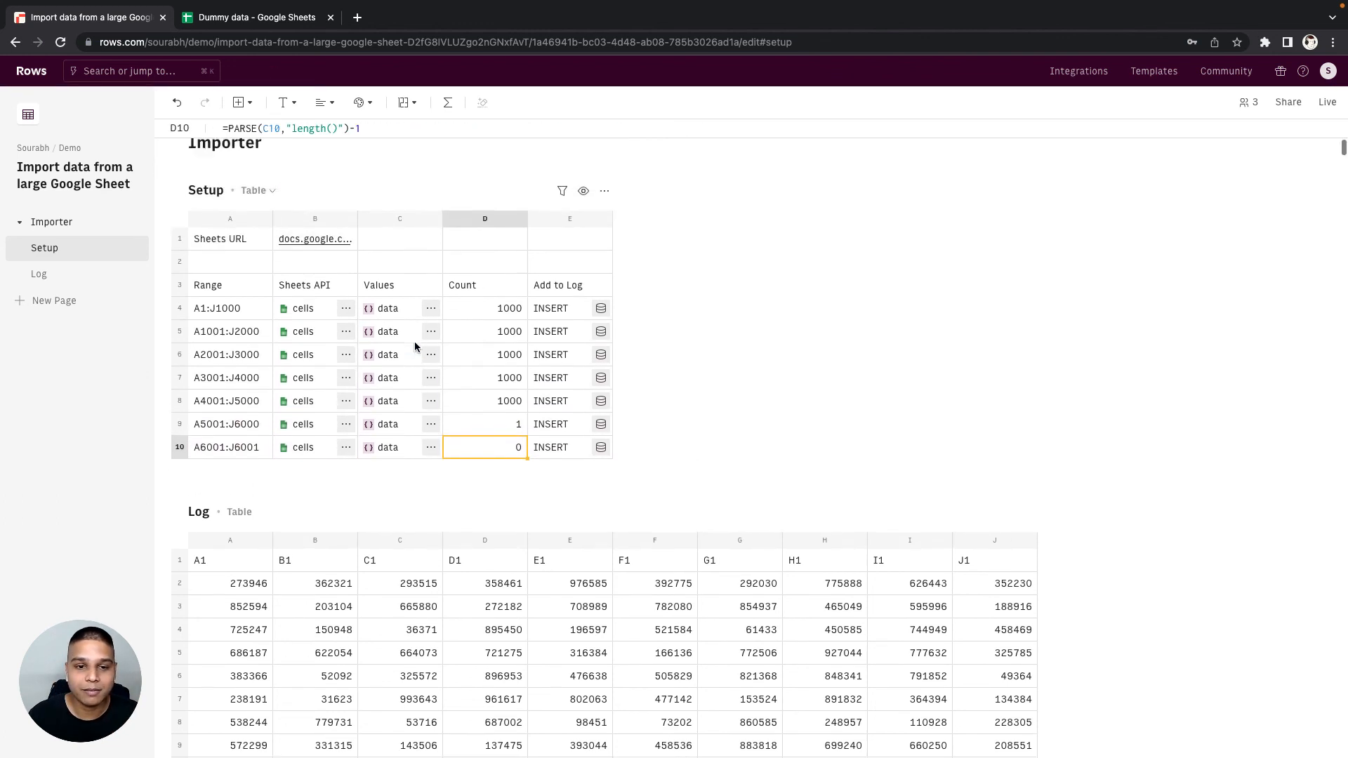